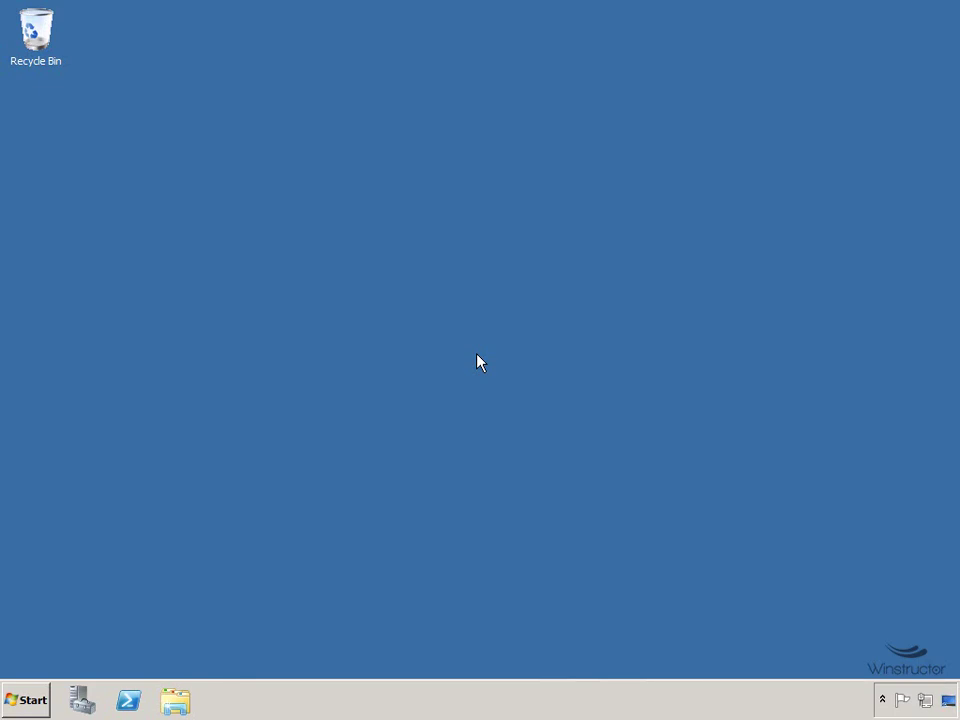
# Select the DHCP Server role in Server Manager's Add Roles Wizard and advance to its introduction.
pyautogui.click(82, 703)
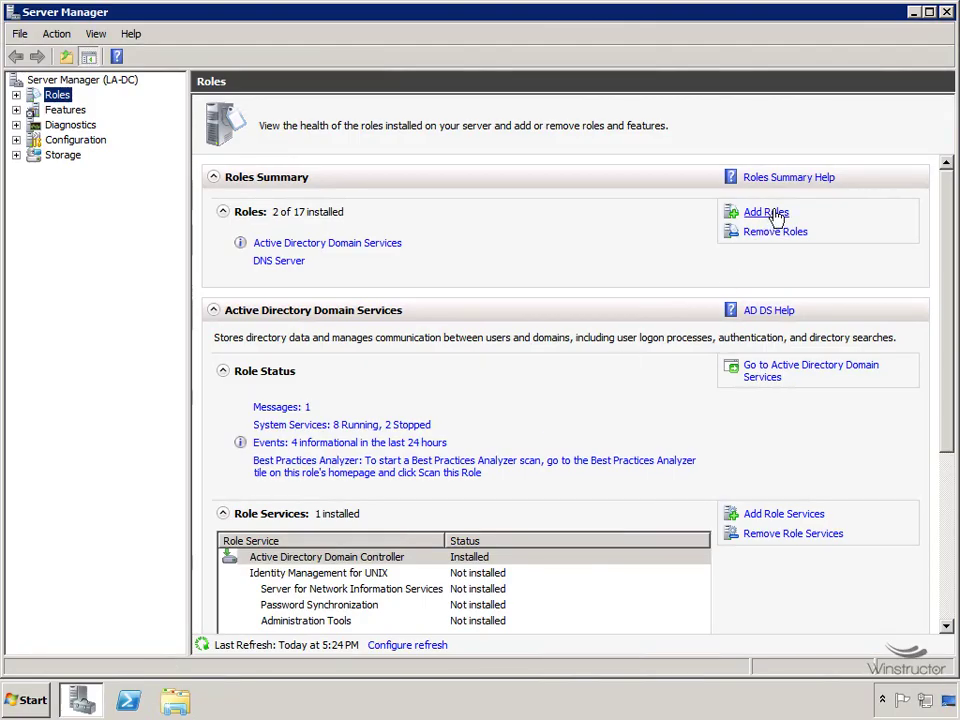
pyautogui.click(778, 213)
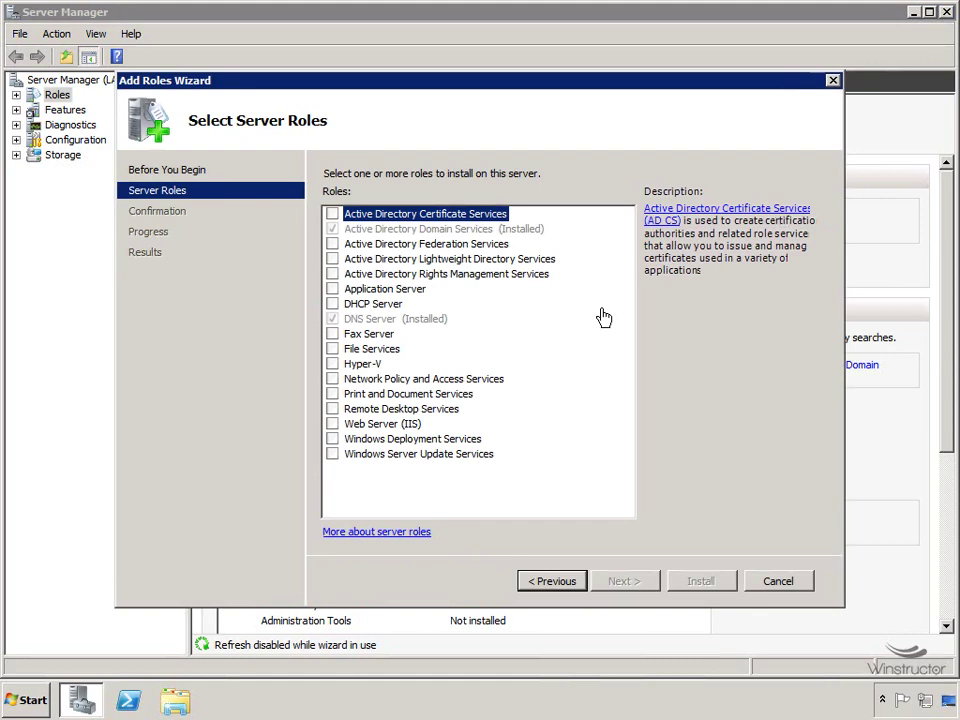
pyautogui.click(333, 304)
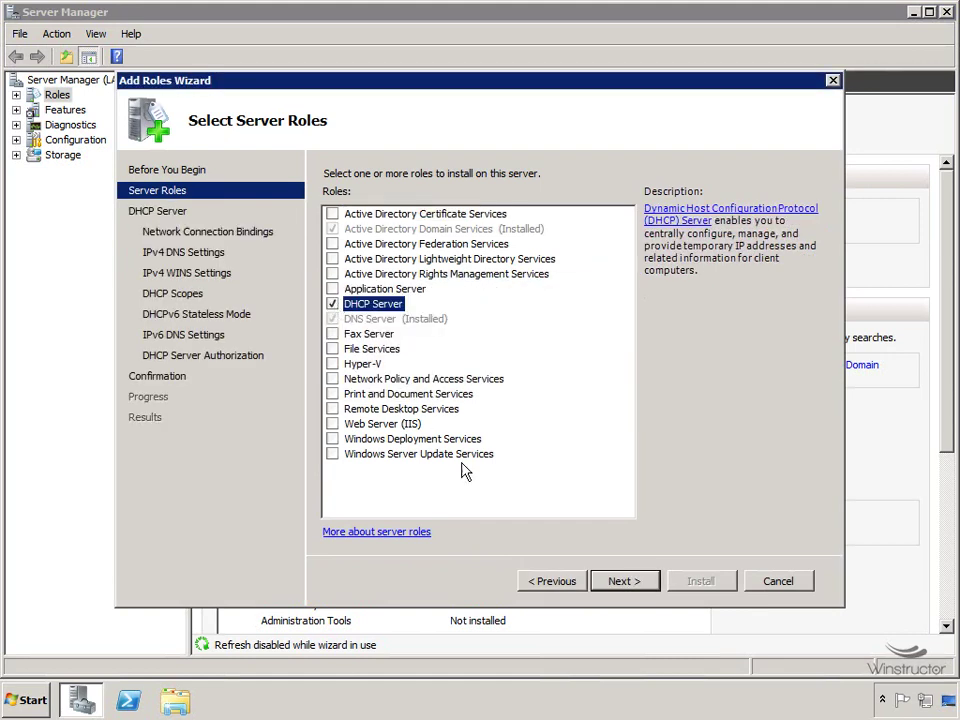
pyautogui.click(625, 582)
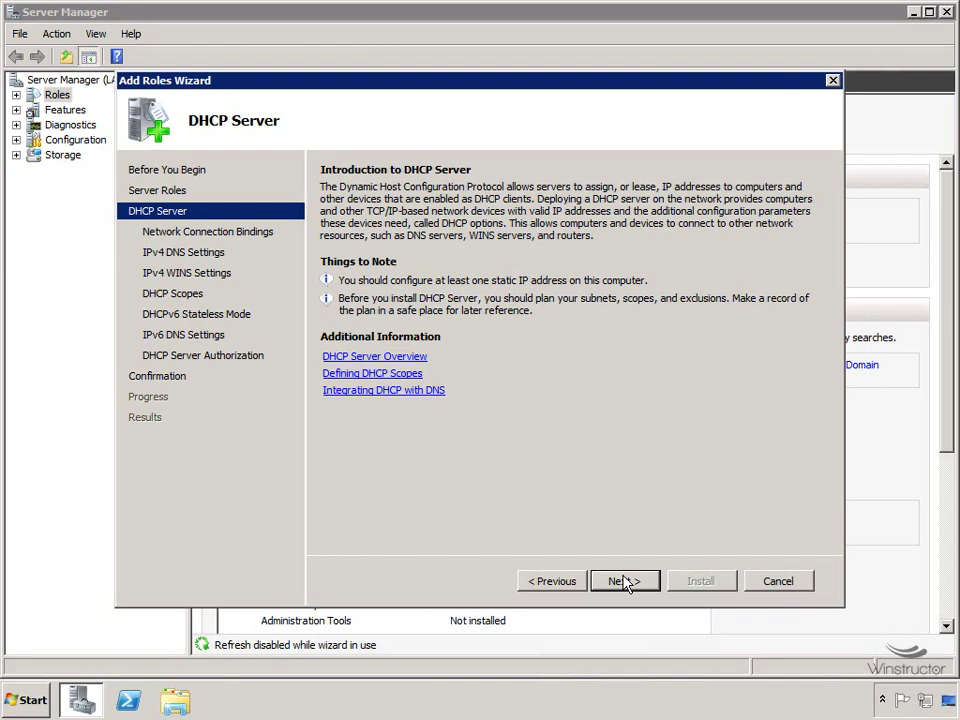
# Accept the 10.32.0.2 binding, validate the preferred IPv4 DNS server, and leave WINS not required.
pyautogui.click(622, 581)
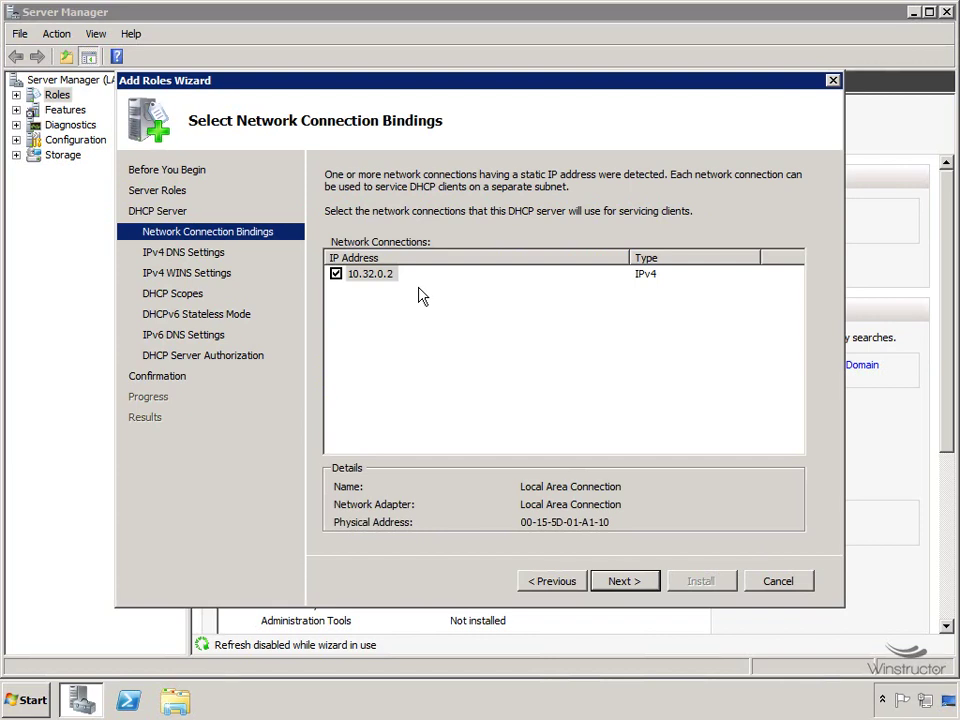
pyautogui.click(637, 582)
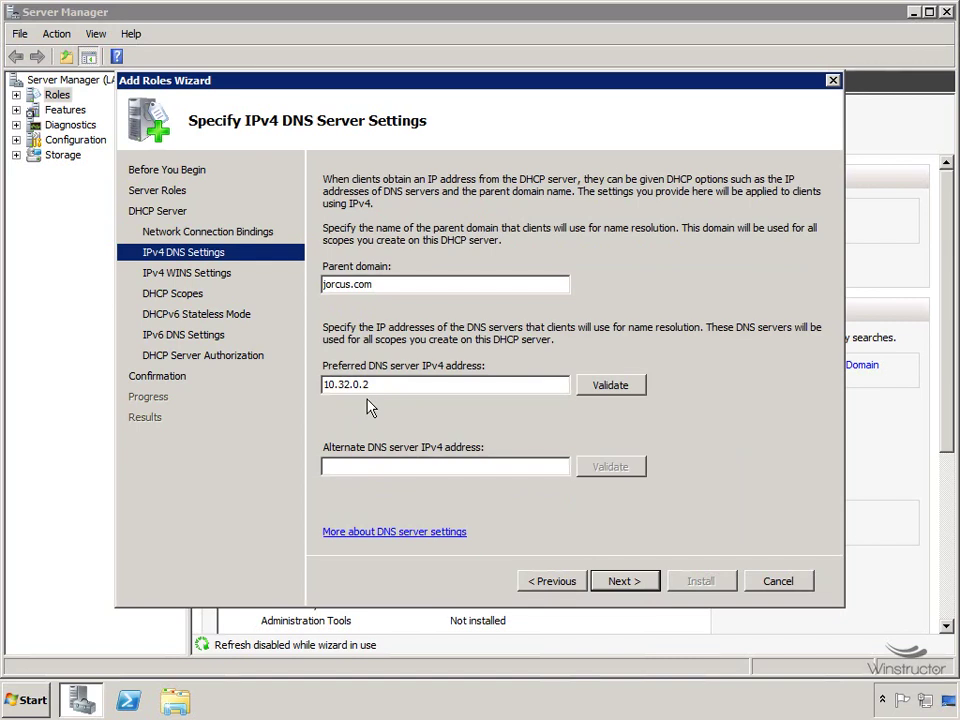
pyautogui.click(621, 386)
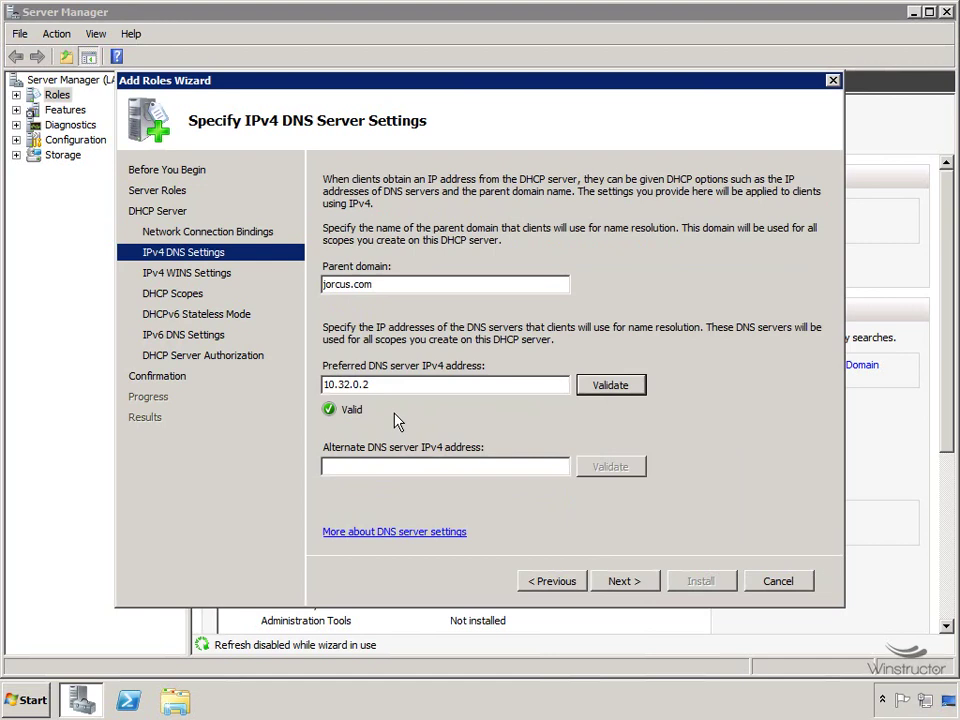
pyautogui.click(633, 583)
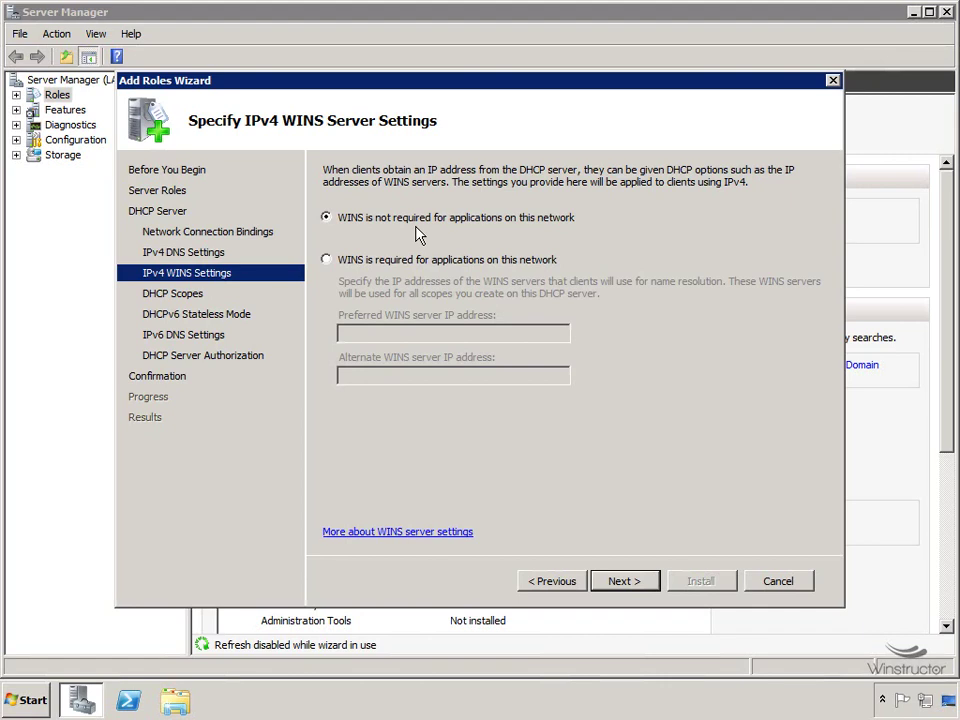
pyautogui.click(626, 581)
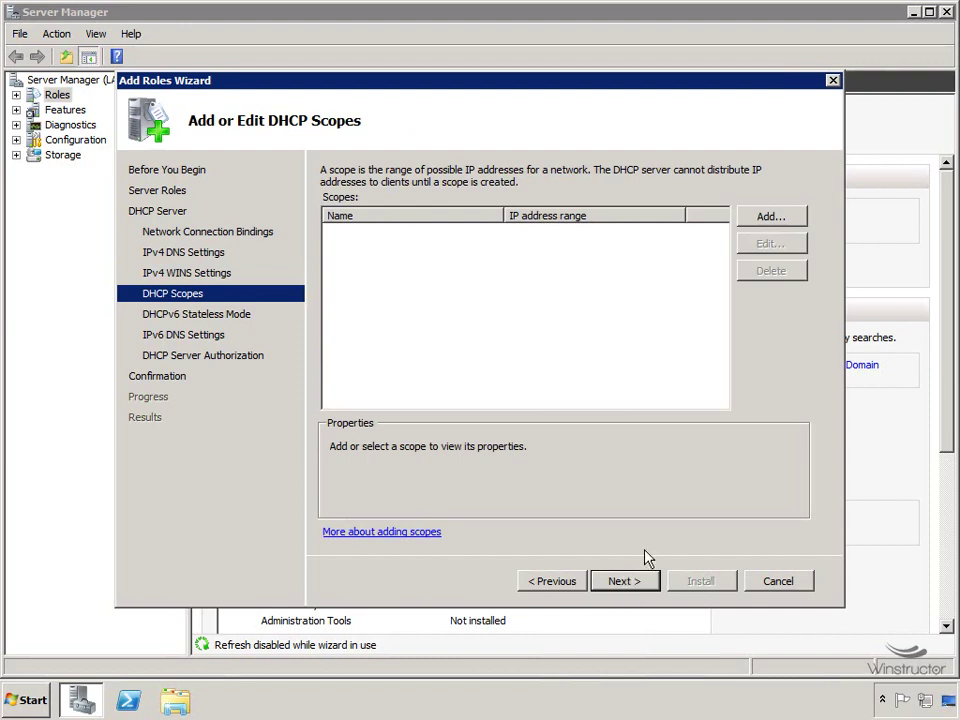
# Start a new scope named WDS with IP range 10.32.0.90 to 10.32.0.100.
pyautogui.click(783, 220)
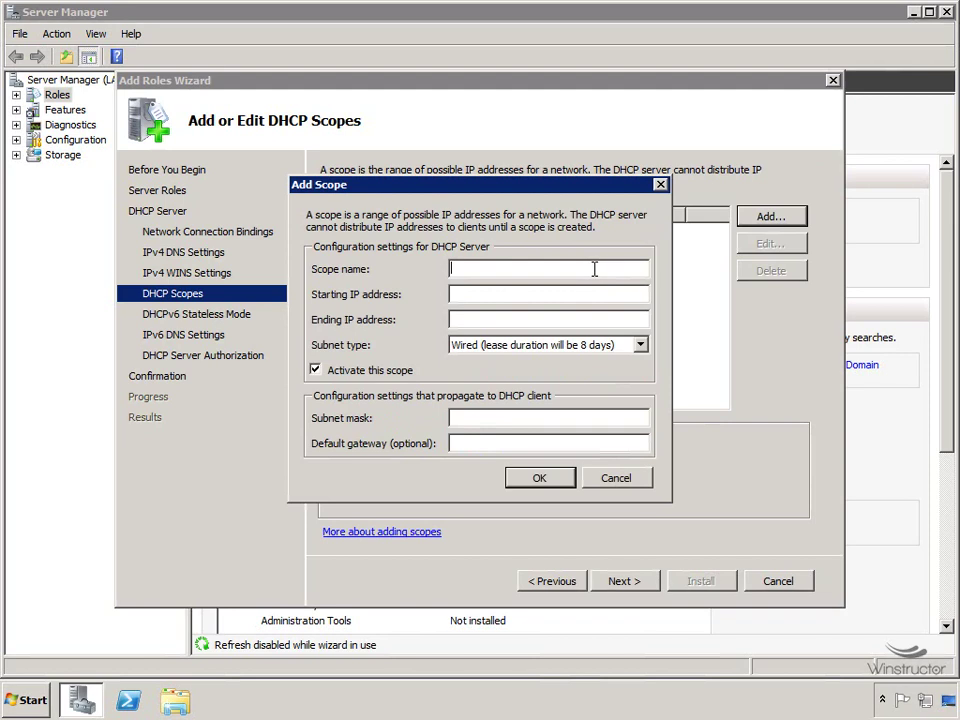
pyautogui.write('WDS')
pyautogui.click(552, 294)
pyautogui.write('10.32.0.90')
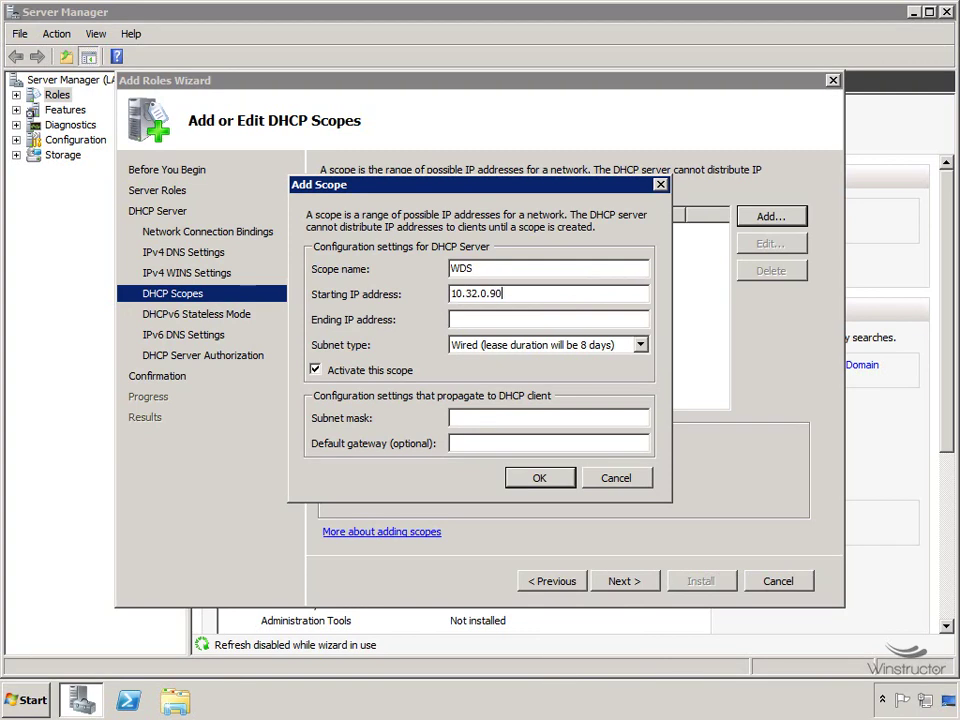
pyautogui.press('Tab')
pyautogui.write('10.32.0.')
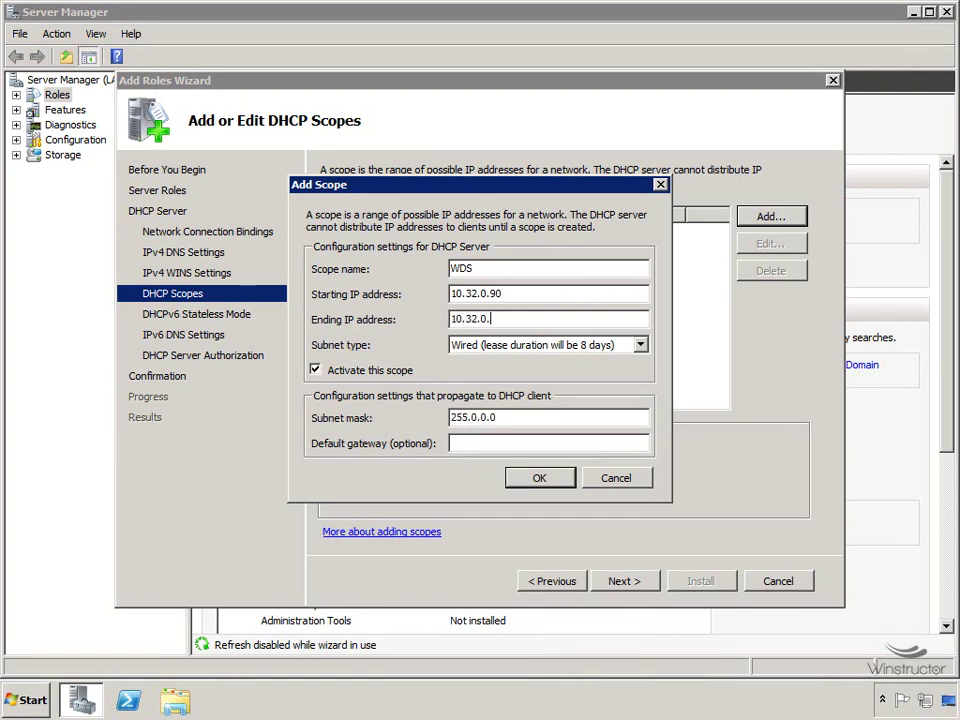
pyautogui.write('100')
# Give the WDS scope subnet mask 255.224.0.0 and gateway 10.32.0.1, then confirm it.
pyautogui.doubleClick(474, 419)
pyautogui.write('224')
pyautogui.click(477, 446)
pyautogui.write('10.32.')
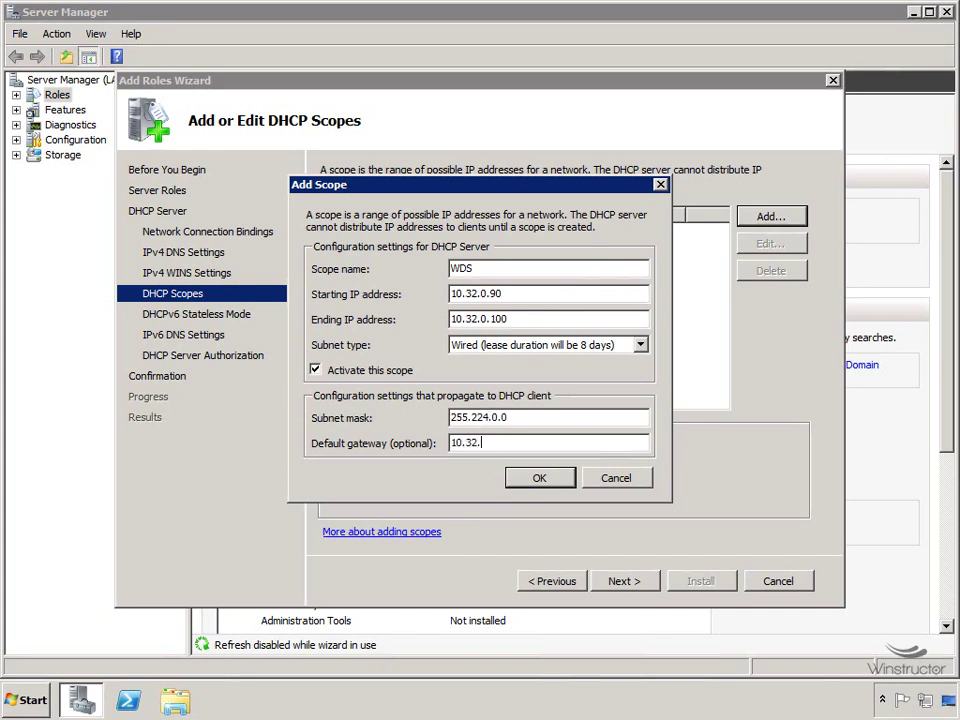
pyautogui.write('0.1')
pyautogui.click(537, 479)
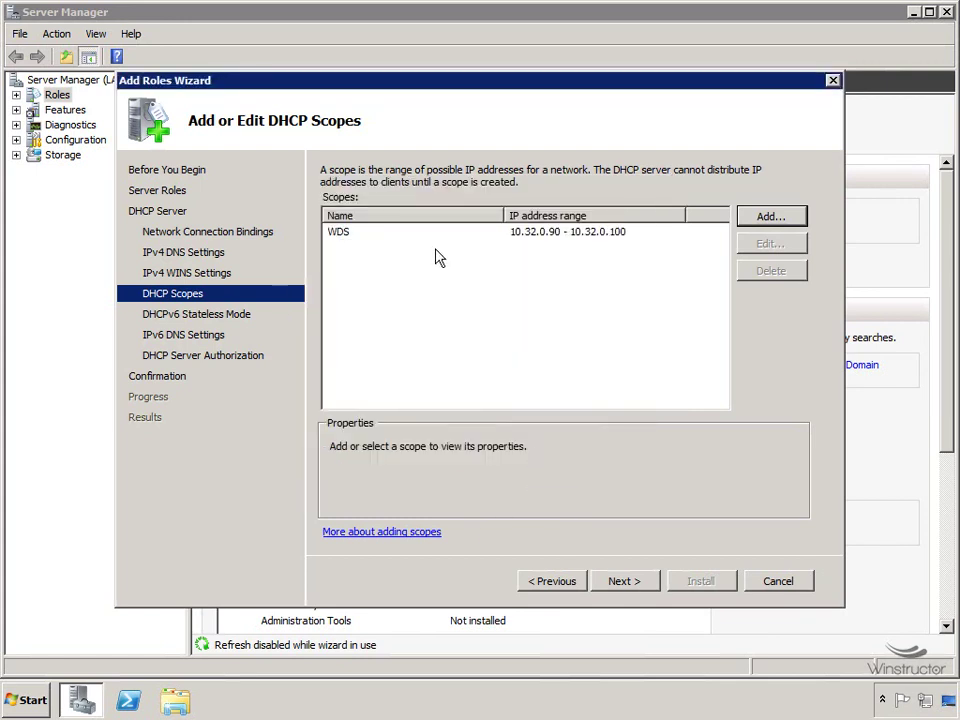
pyautogui.click(624, 582)
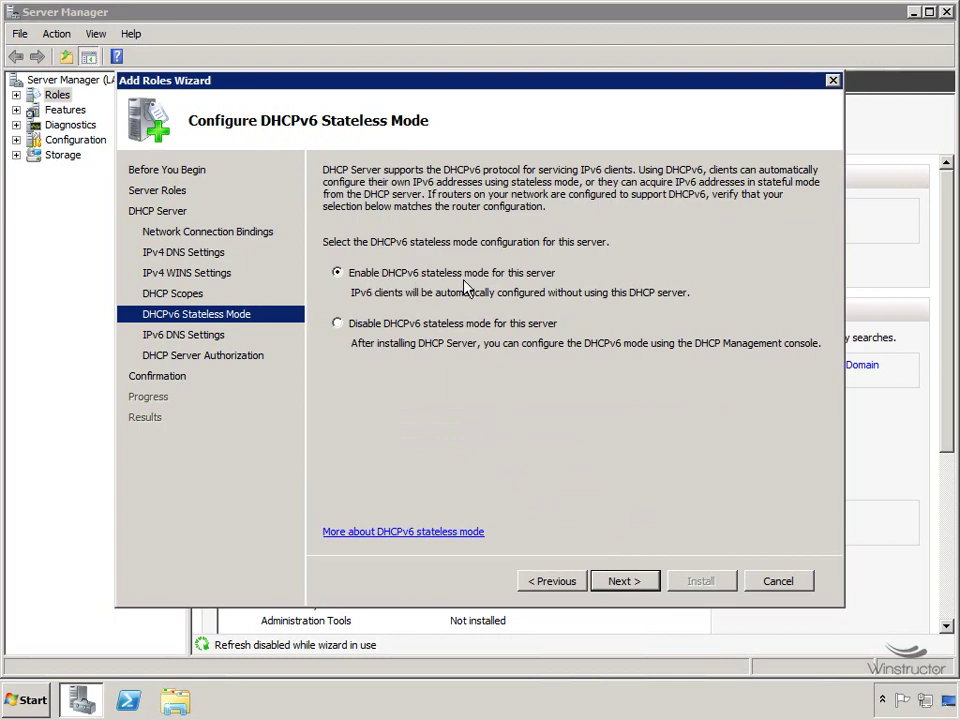
# Keep DHCPv6 stateless mode, default IPv6 DNS settings, and current-credential authorization.
pyautogui.click(625, 581)
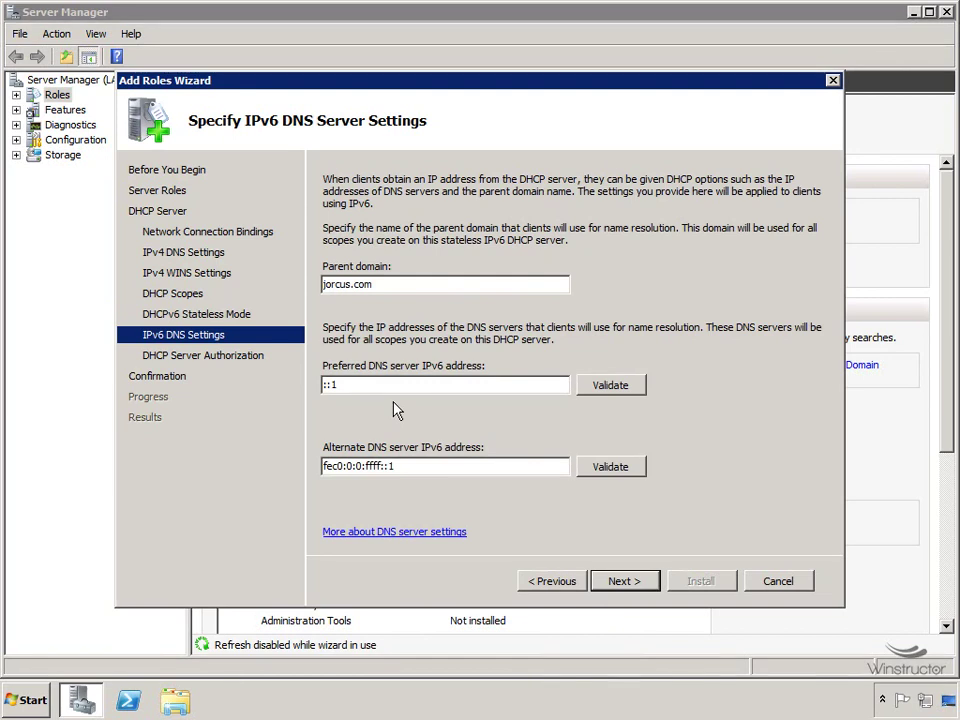
pyautogui.click(624, 583)
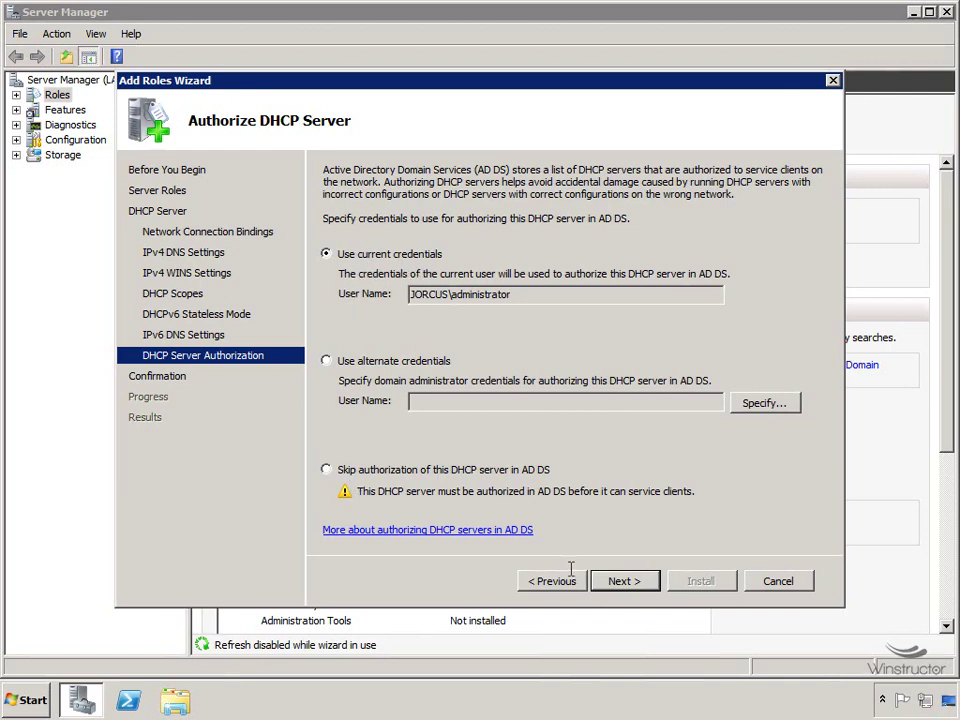
pyautogui.click(626, 582)
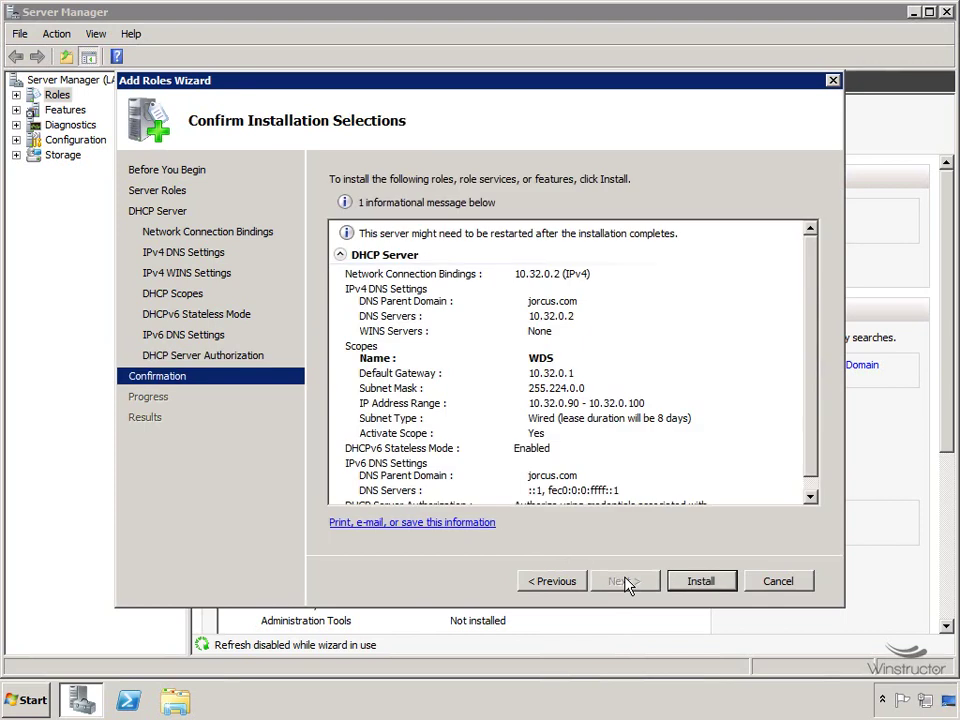
# Install the DHCP Server role and close the wizard once it succeeds.
pyautogui.click(699, 581)
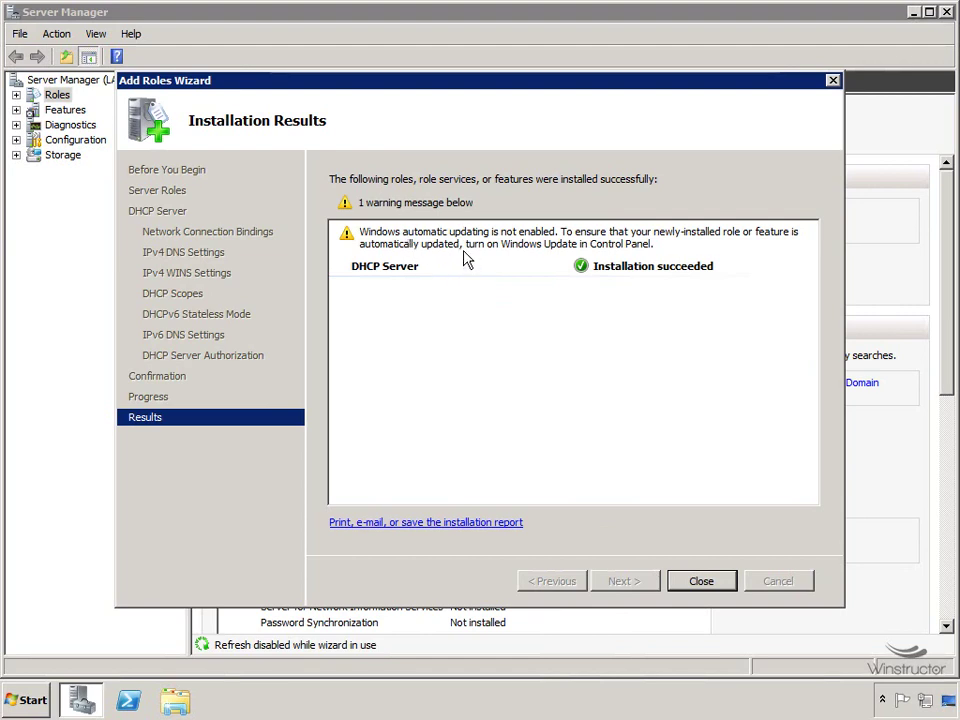
pyautogui.click(701, 581)
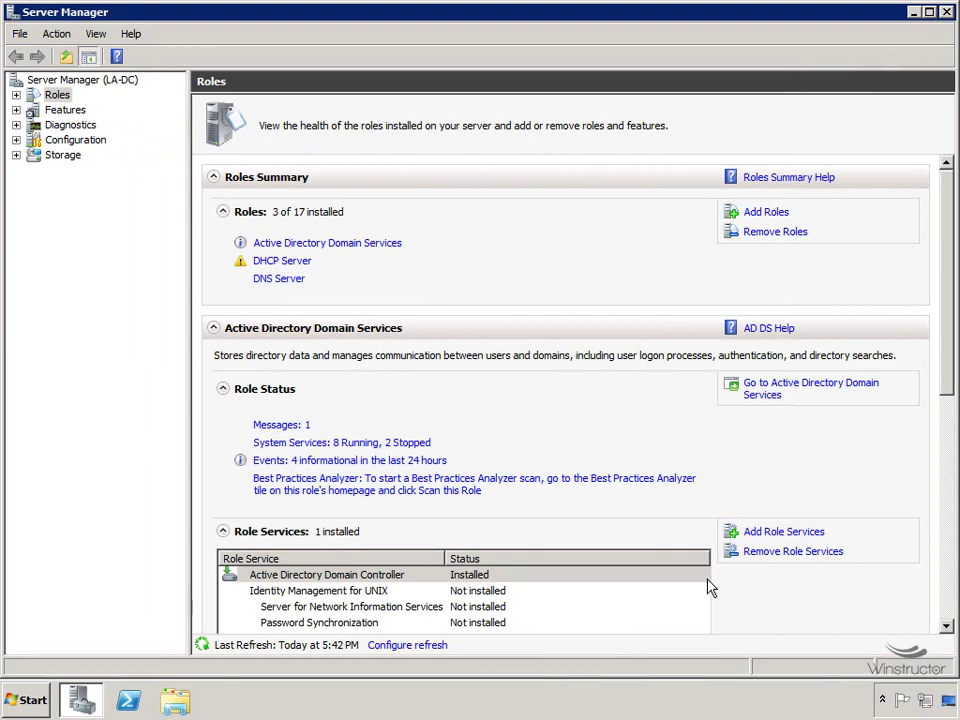
# Add the Windows Deployment Services role with Deployment Server and Transport Server, and install it.
pyautogui.click(766, 213)
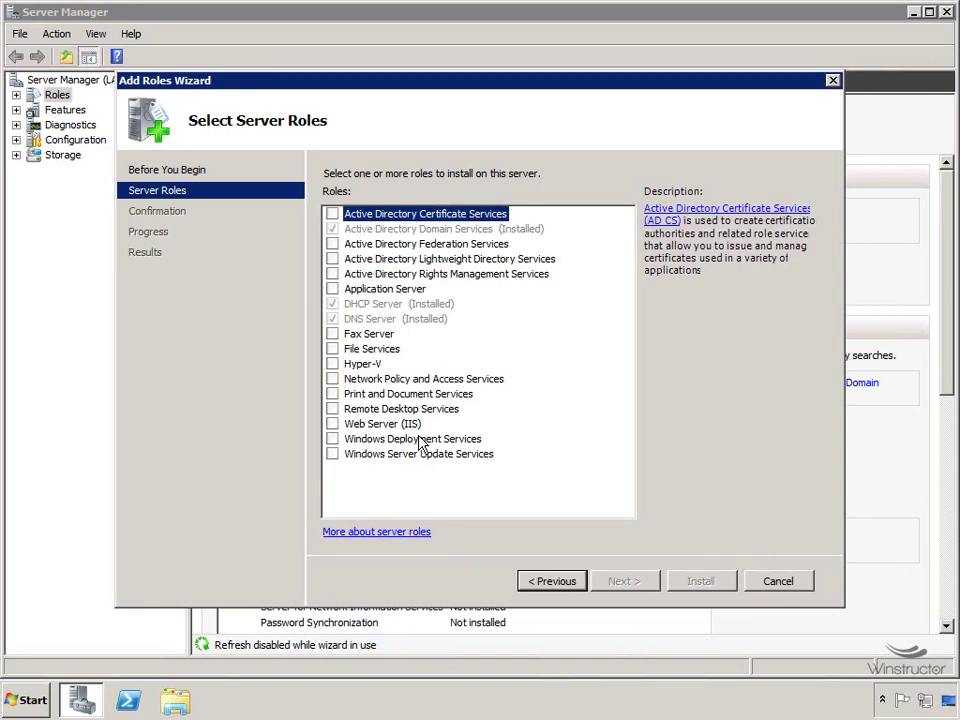
pyautogui.click(334, 439)
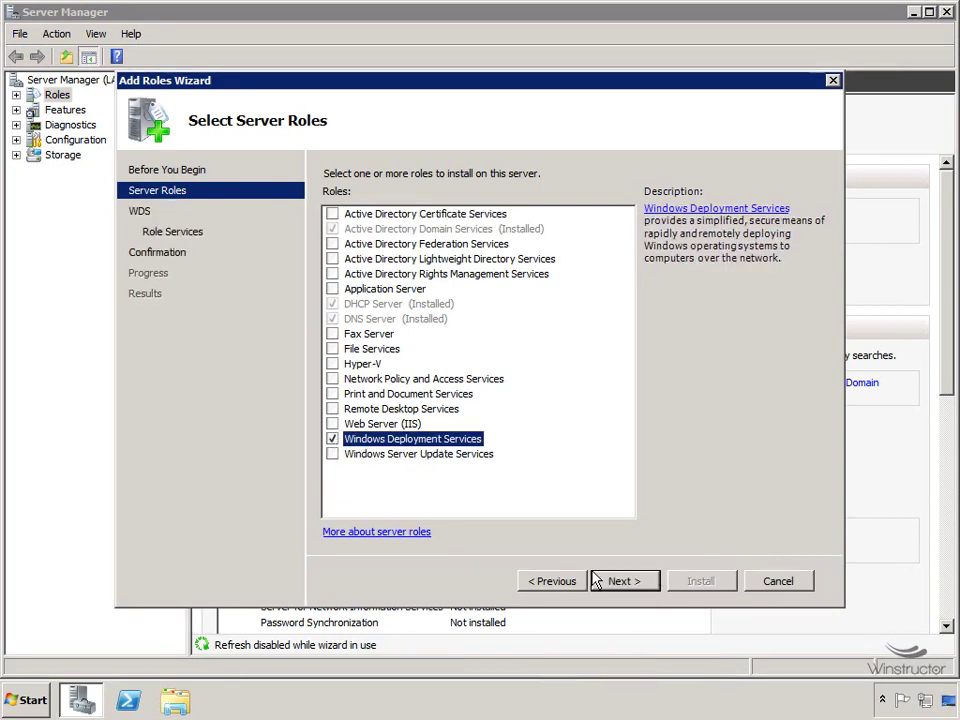
pyautogui.click(622, 581)
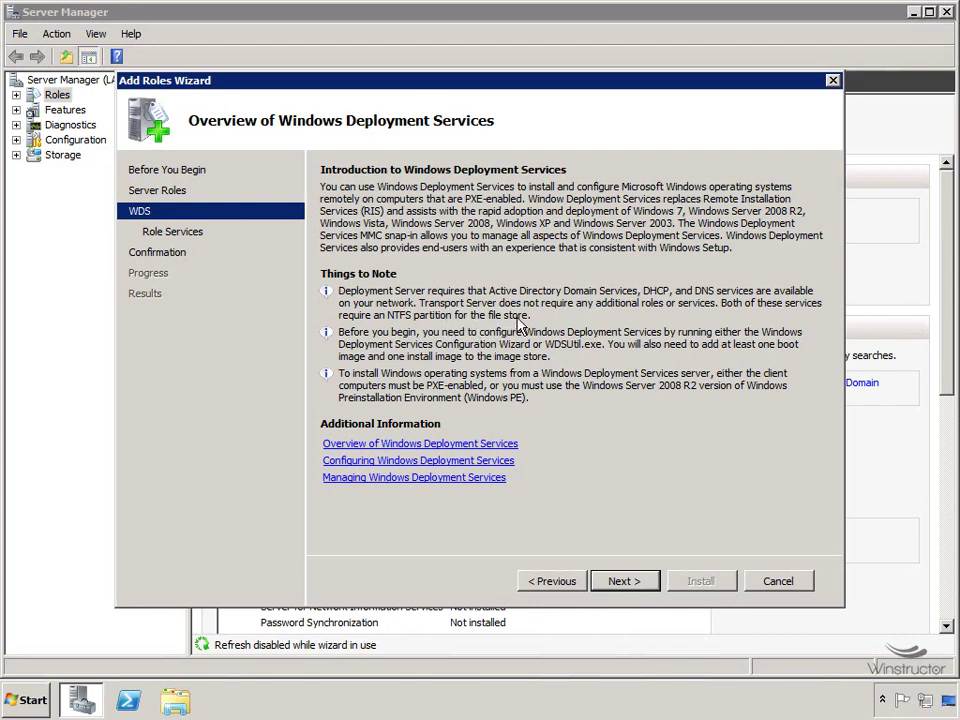
pyautogui.click(620, 581)
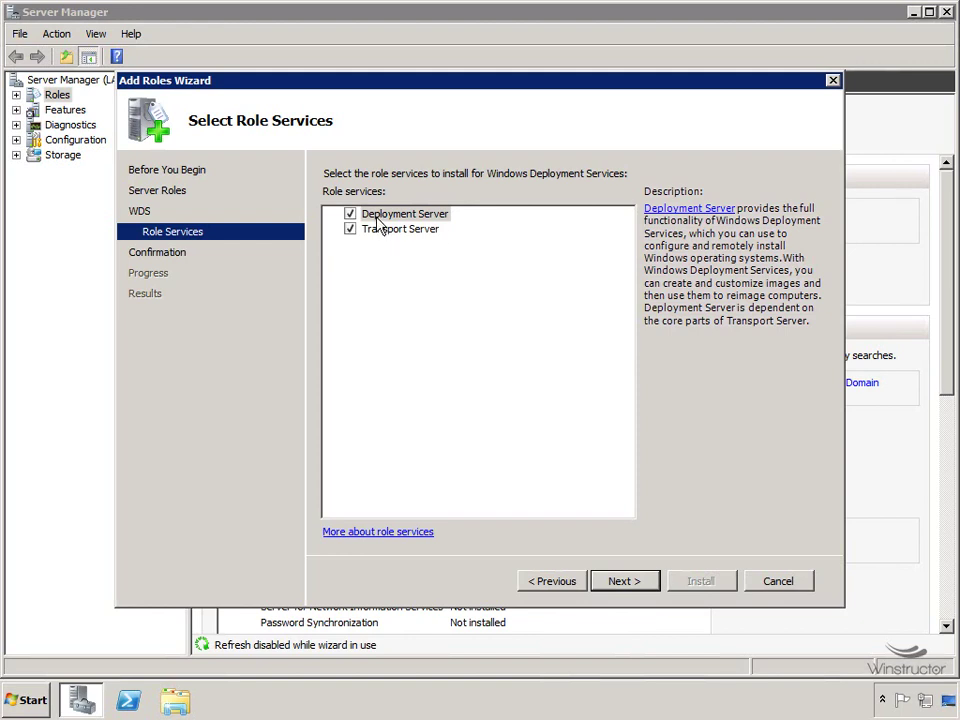
pyautogui.click(627, 581)
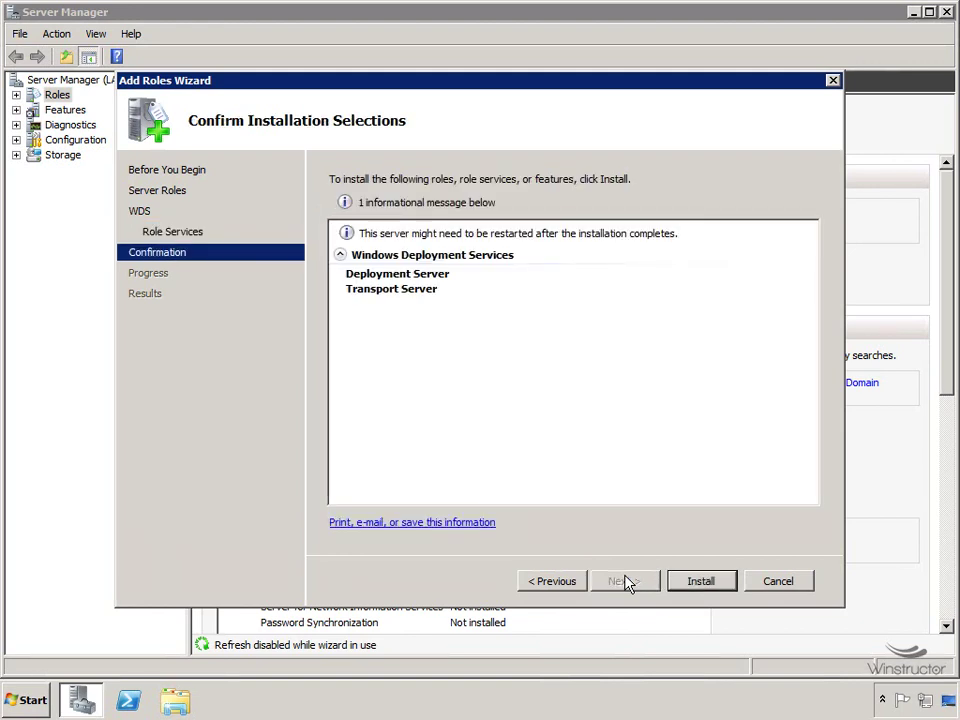
pyautogui.click(702, 581)
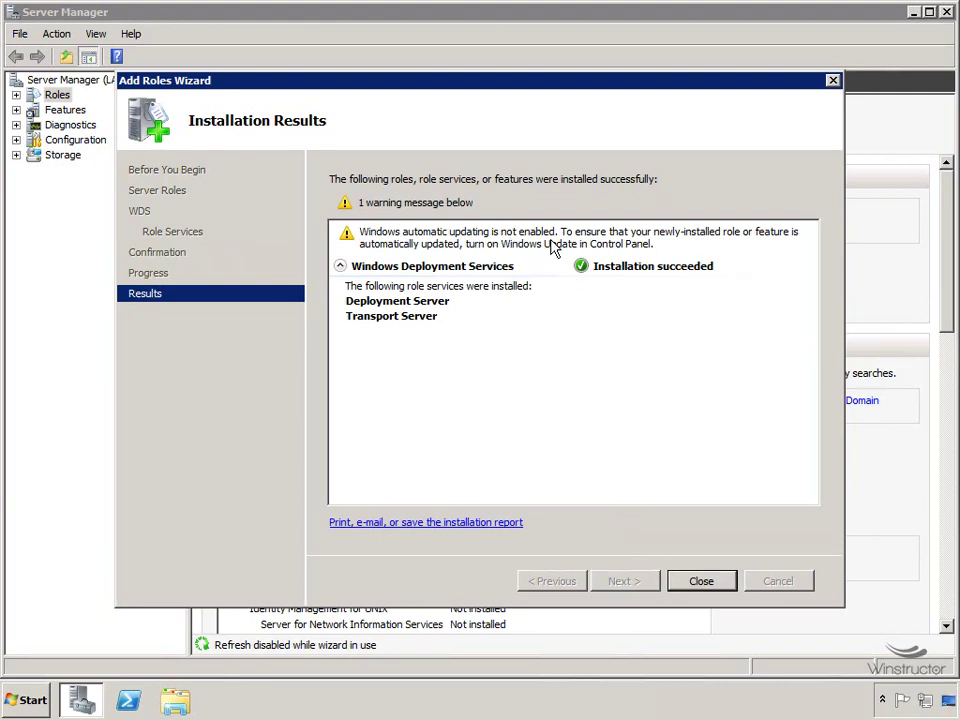
# Close the finished wizard and launch Windows Deployment Services from Administrative Tools.
pyautogui.click(706, 580)
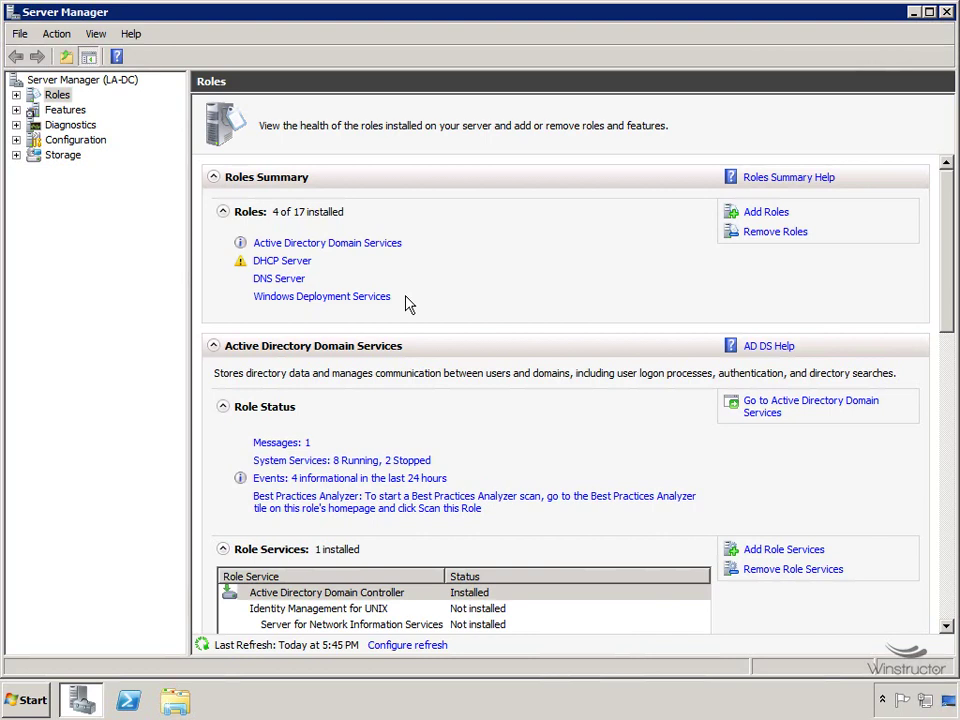
pyautogui.click(33, 699)
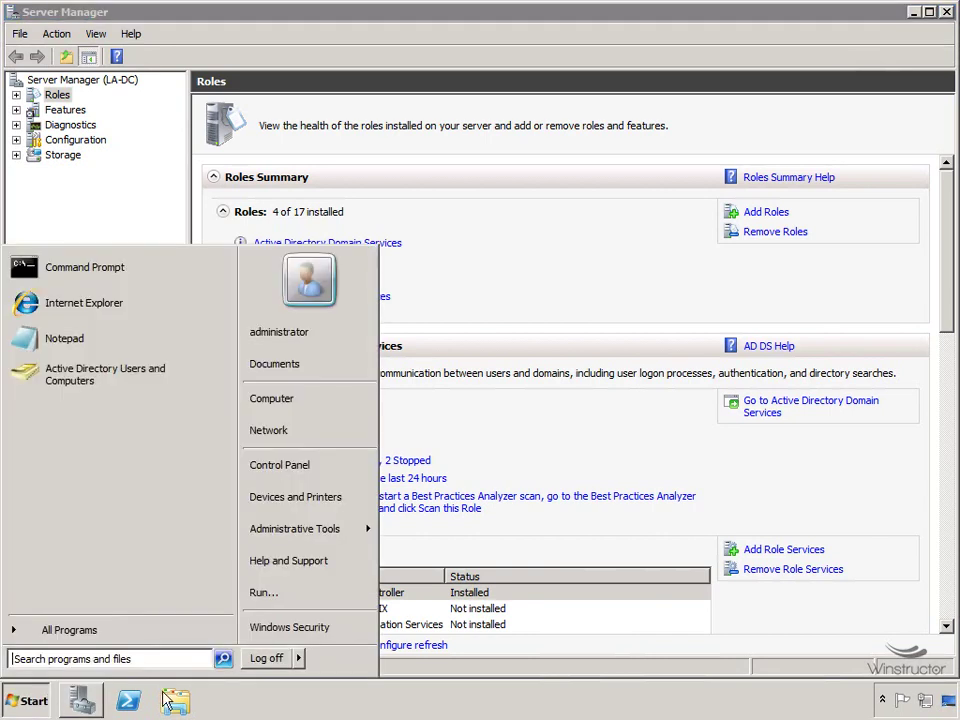
pyautogui.moveTo(302, 529)
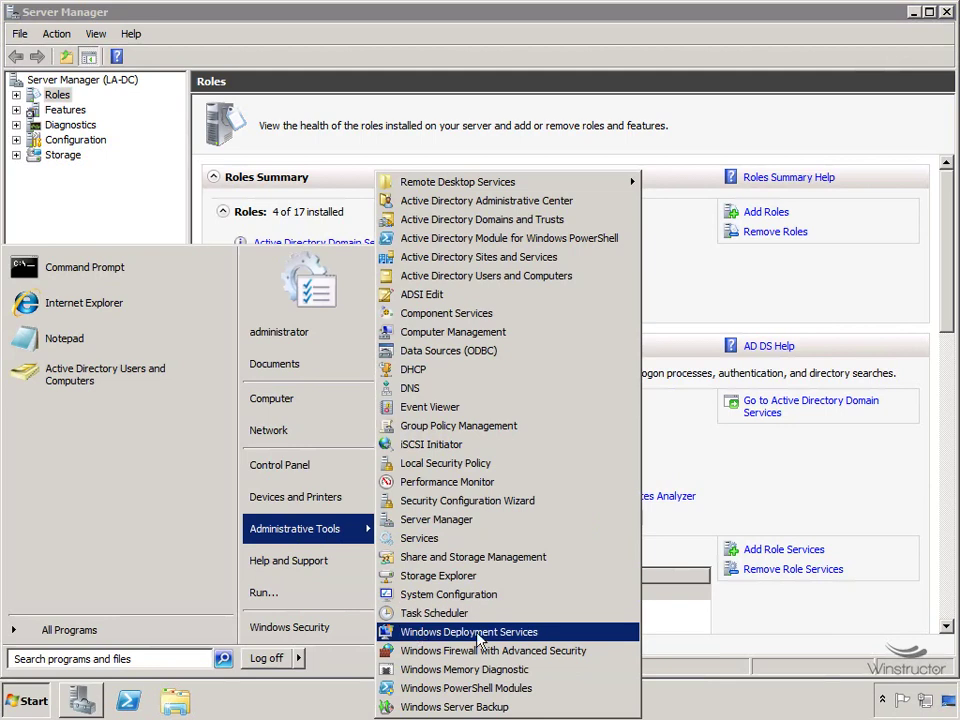
pyautogui.click(550, 637)
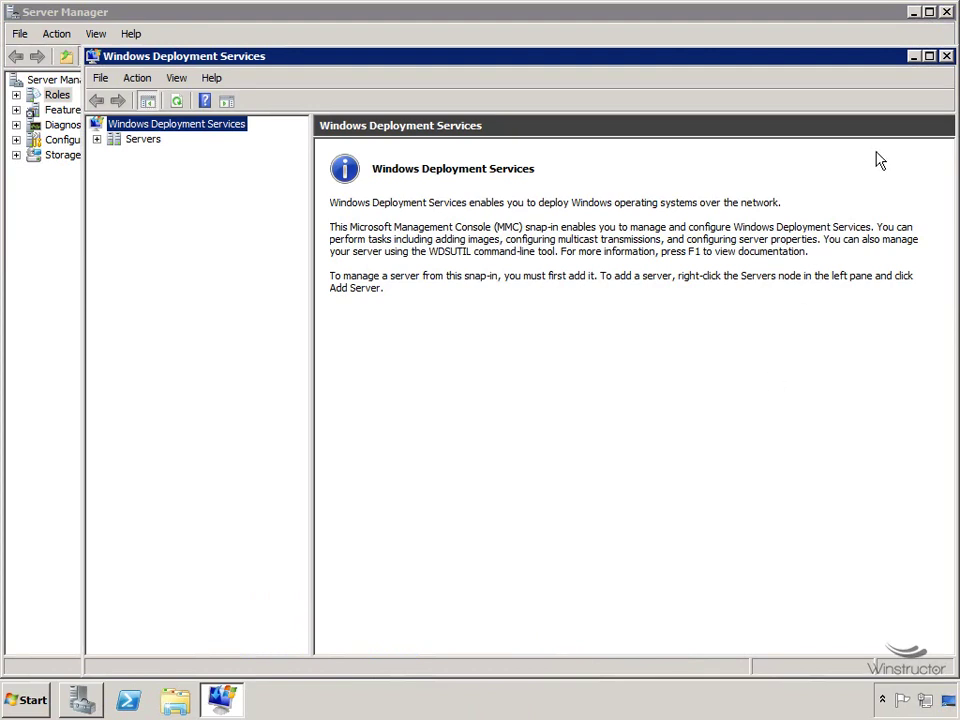
# Maximize the console, expand Servers, and bring up the actions for LA-DC.jorcus.com.
pyautogui.click(929, 57)
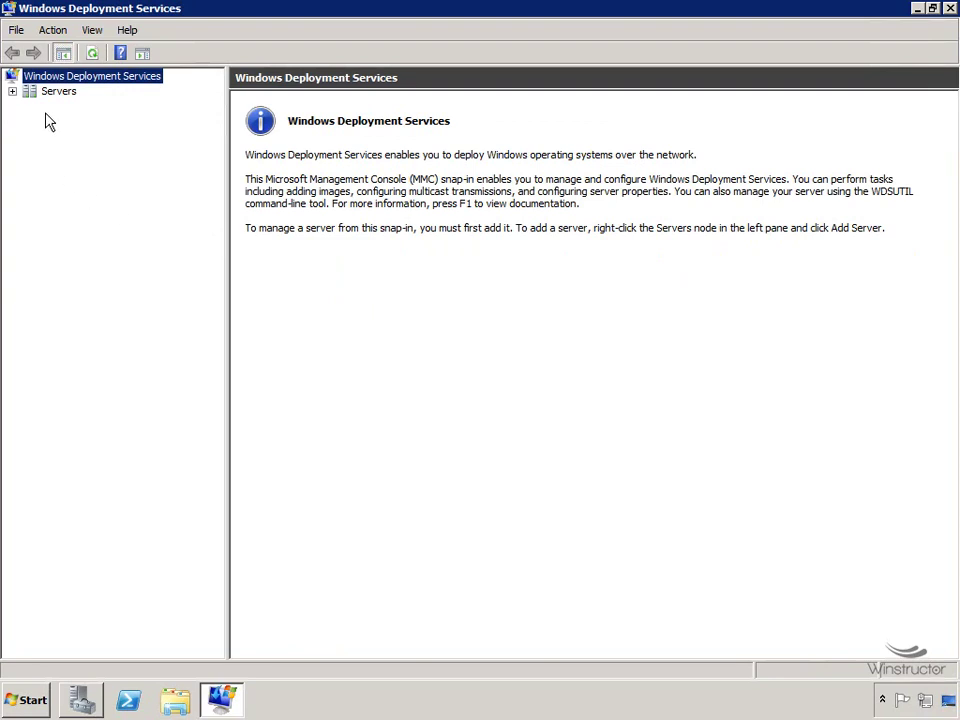
pyautogui.click(12, 91)
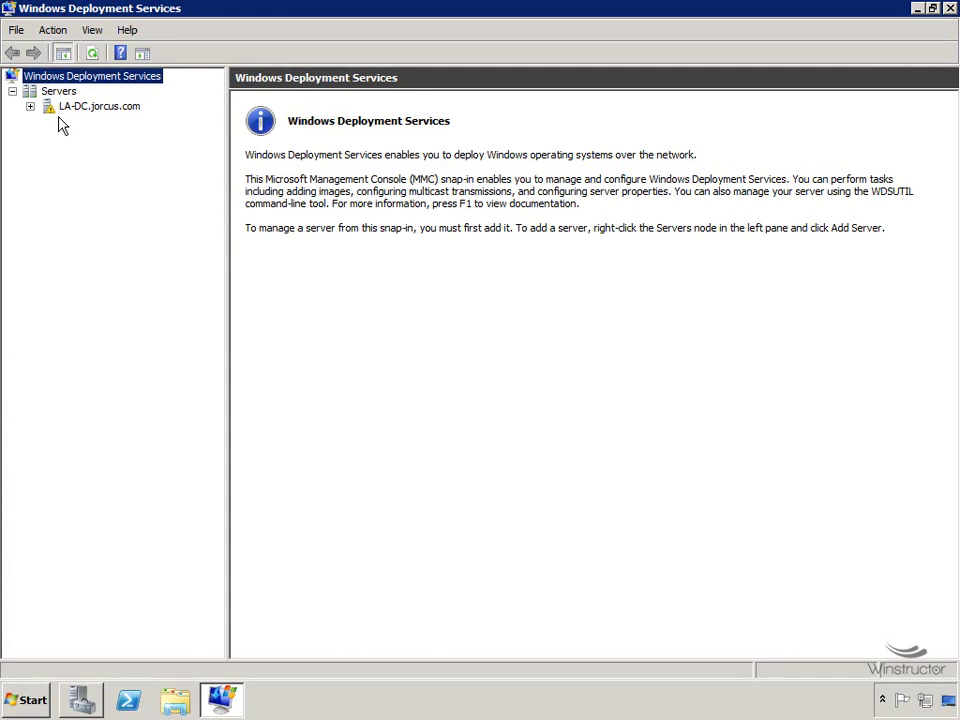
pyautogui.rightClick(57, 92)
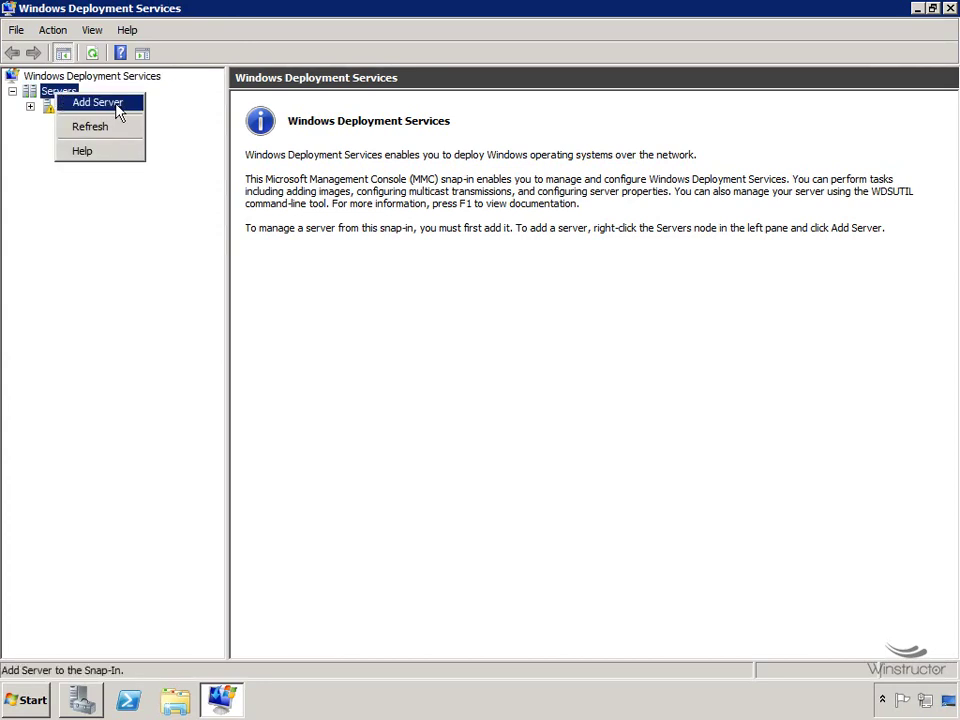
pyautogui.click(116, 104)
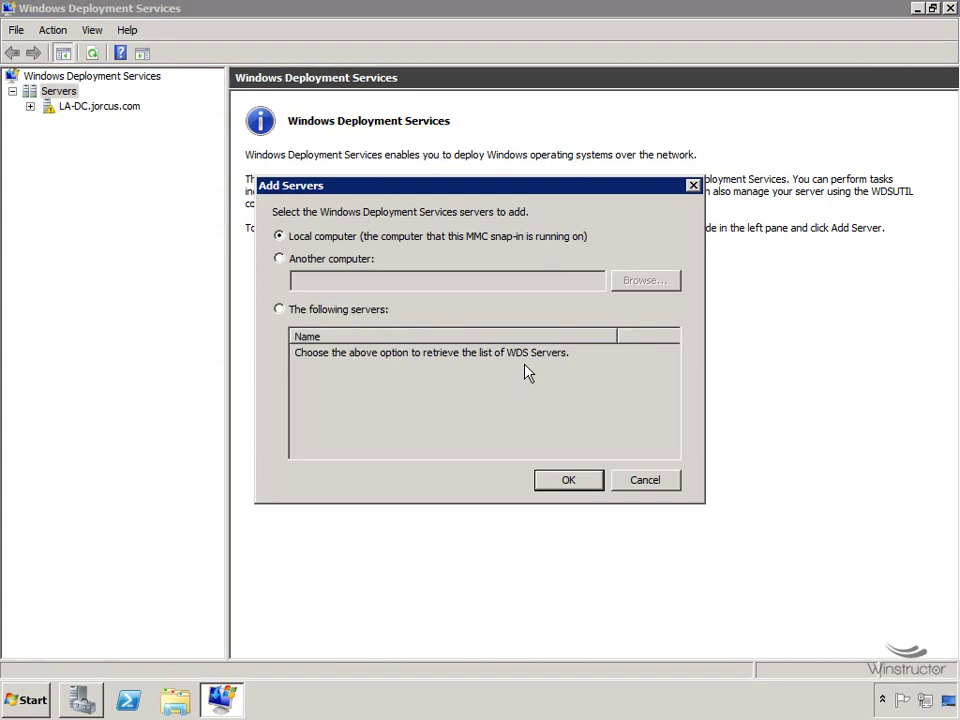
pyautogui.click(656, 486)
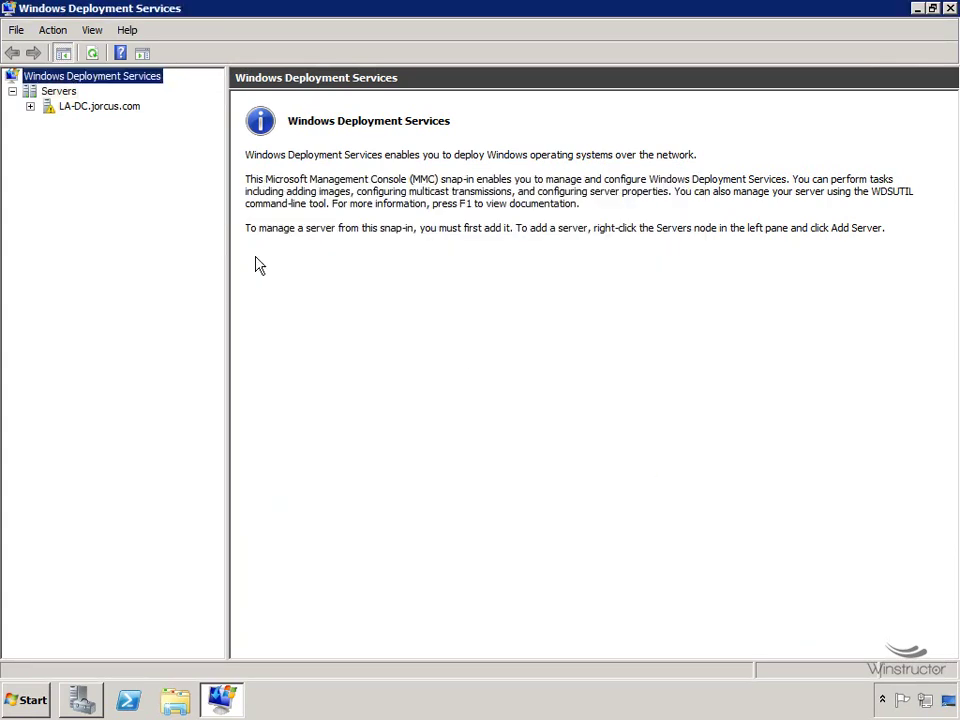
pyautogui.rightClick(80, 110)
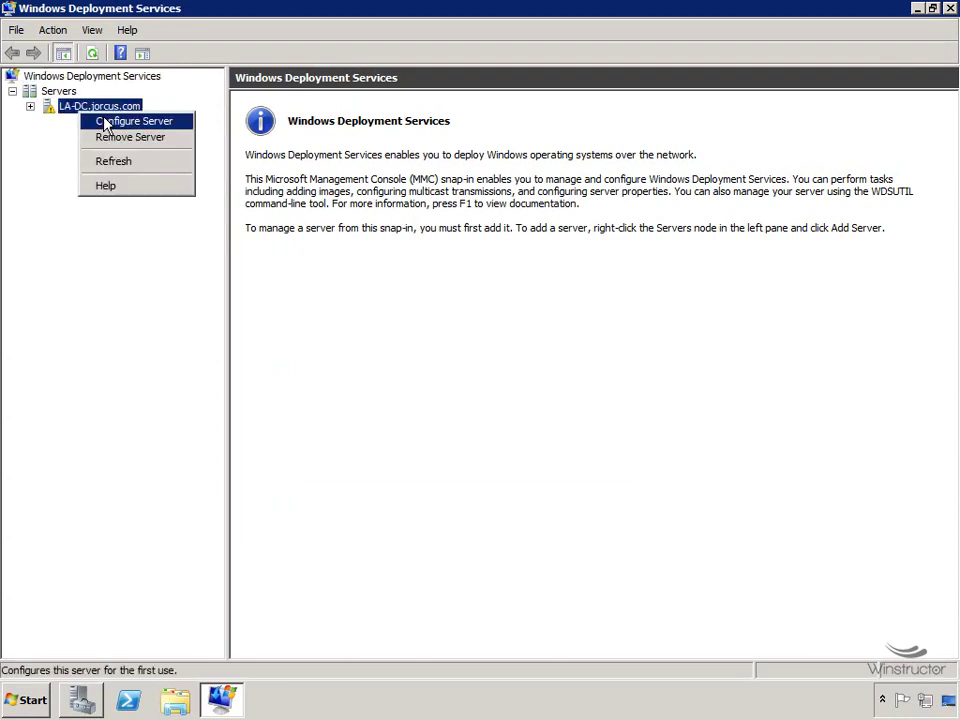
# Launch Configure Server for LA-DC.jorcus.com and continue past Before You Begin.
pyautogui.click(164, 125)
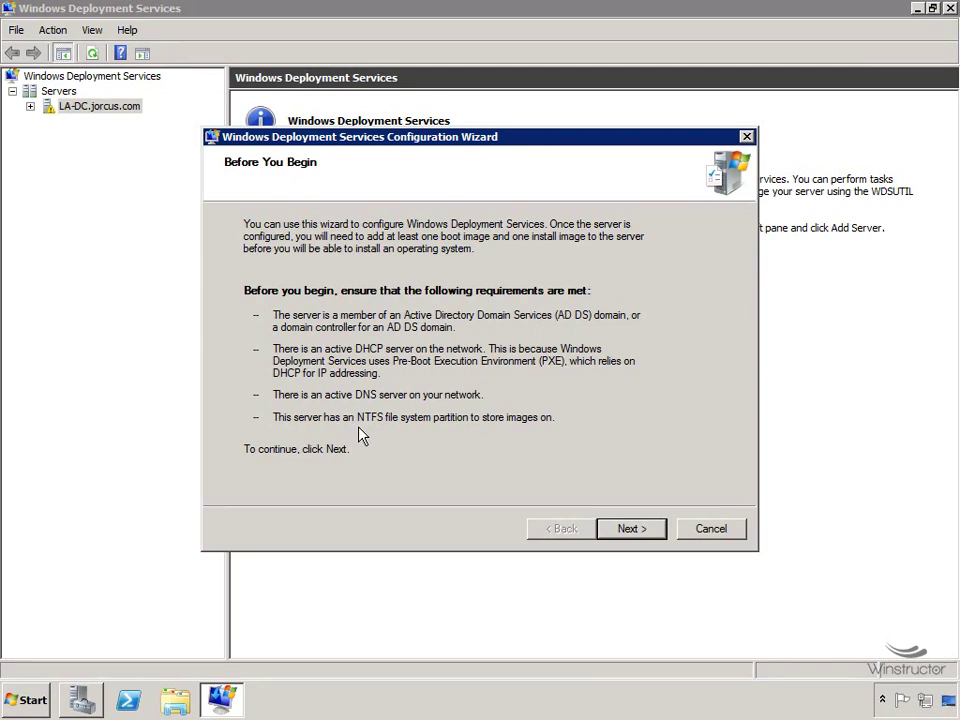
pyautogui.click(656, 535)
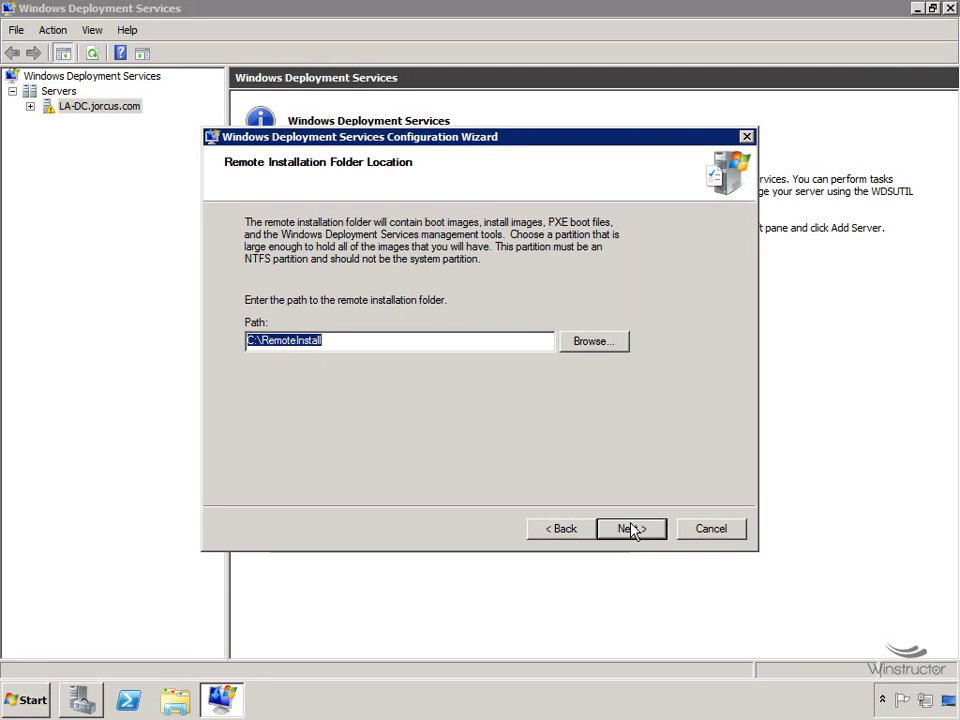
# Keep C:\RemoteInstall as the remote installation folder and accept the system volume warning.
pyautogui.moveTo(263, 340); pyautogui.dragTo(363, 340)
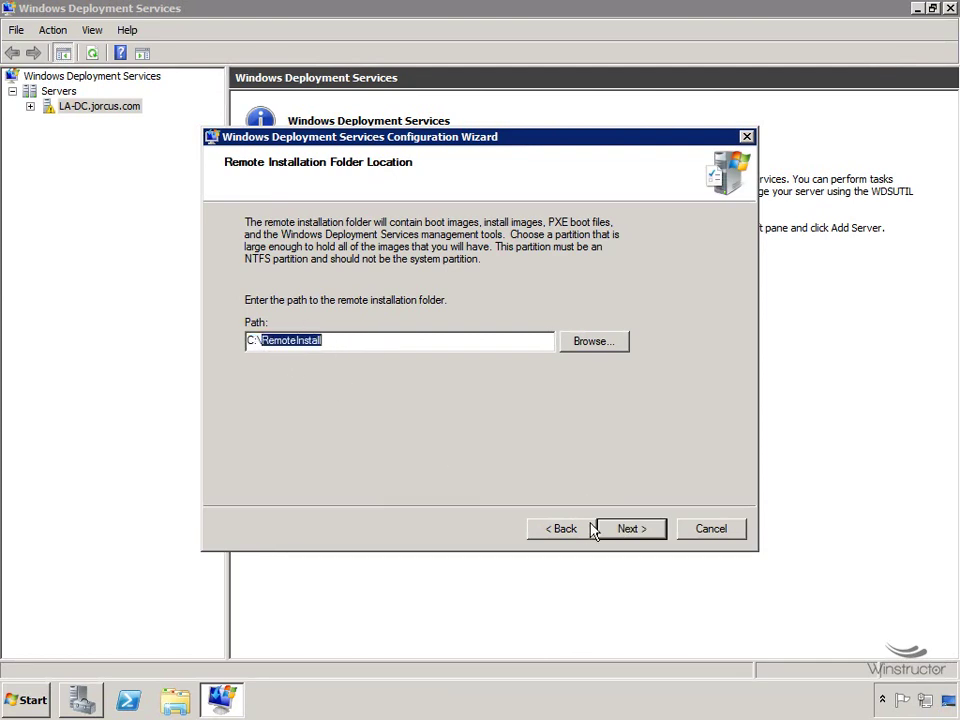
pyautogui.click(623, 533)
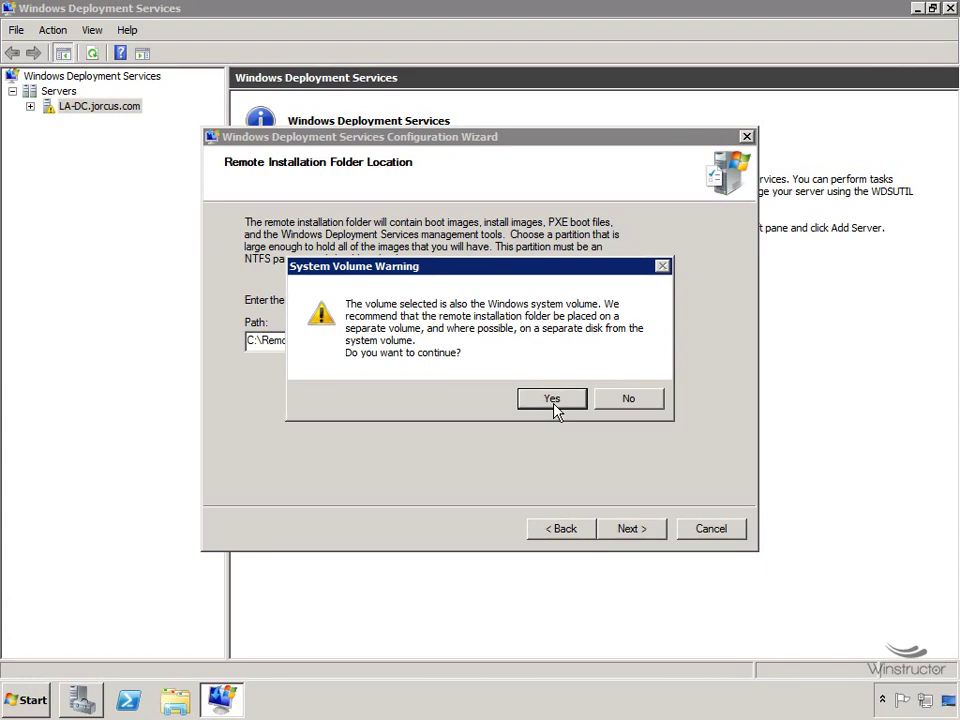
pyautogui.click(555, 406)
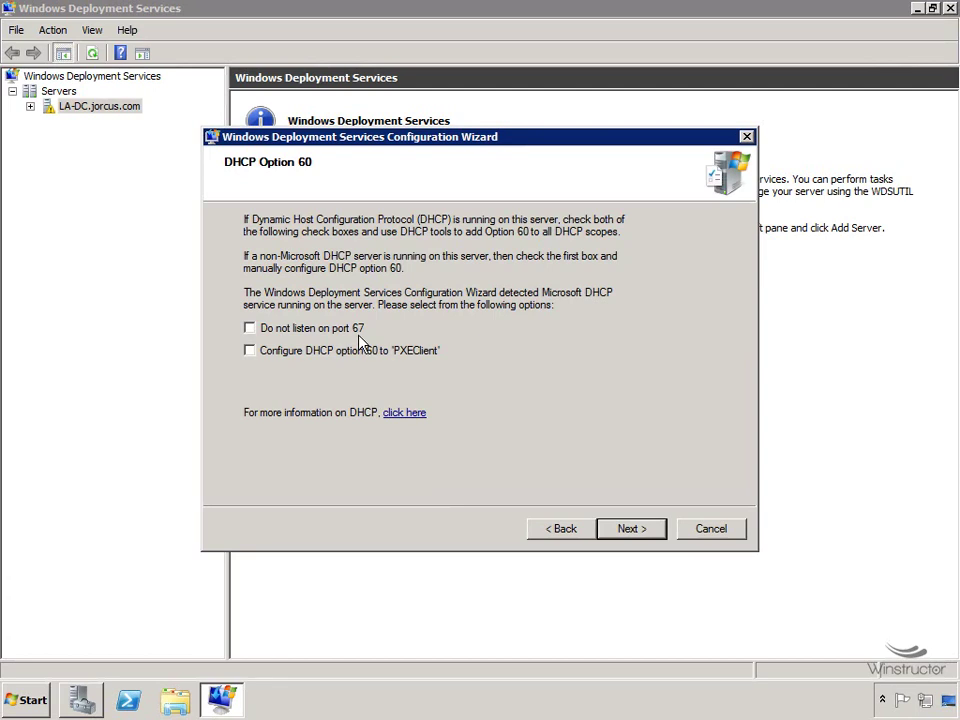
# Turn on 'Do not listen on port 67' and advance to PXE Server Initial Settings.
pyautogui.click(263, 328)
pyautogui.click(644, 538)
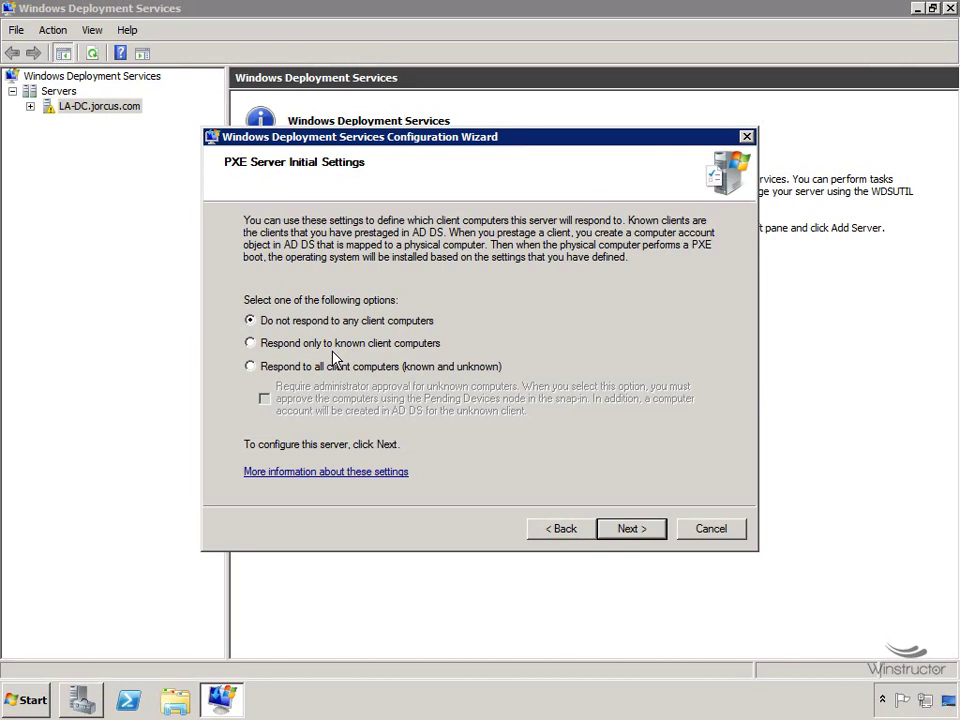
# Bring up the Start menu to launch another program while the wizard waits.
pyautogui.click(27, 704)
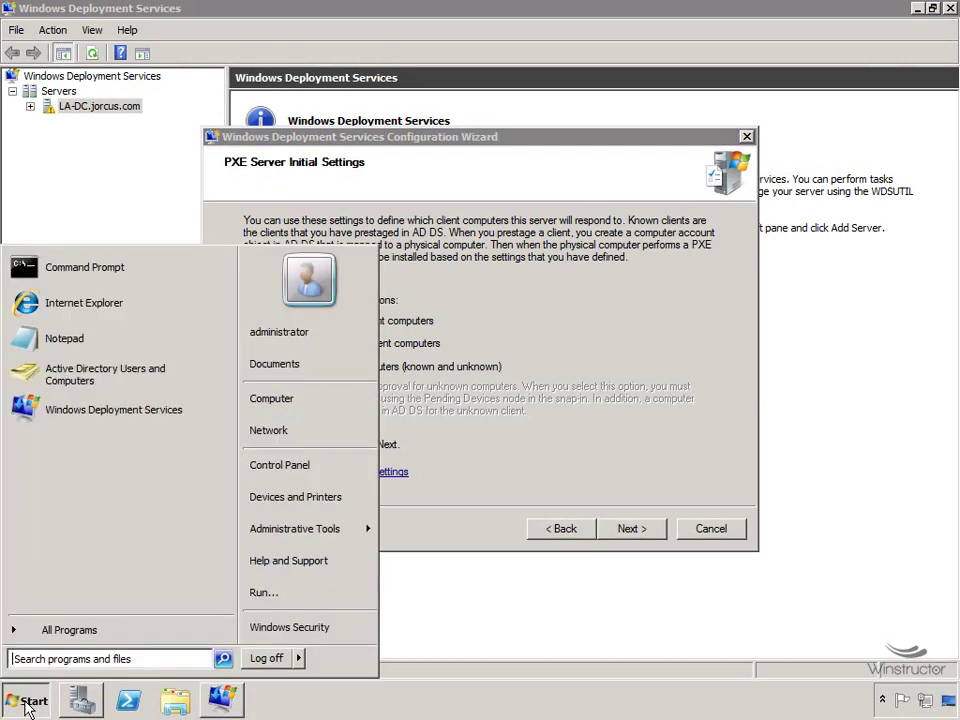
# Run ipconfig /all in an administrator Command Prompt and review the 10.32.0.2 adapter details.
pyautogui.click(129, 272)
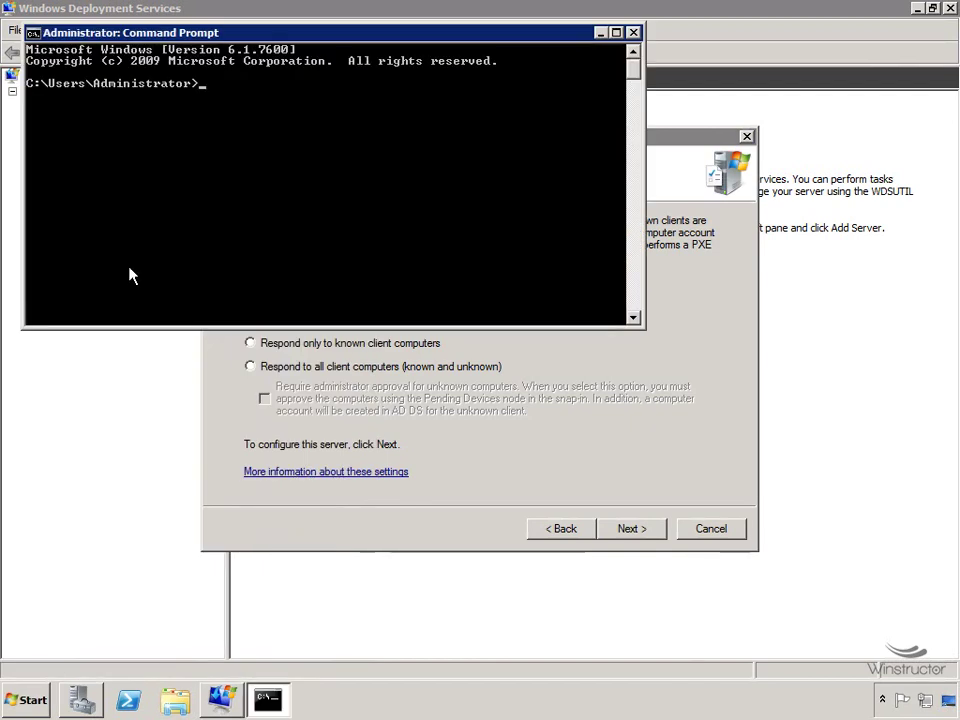
pyautogui.write('ipc')
pyautogui.write('/all')
pyautogui.press('Return')
pyautogui.scroll(4, 143, 266)
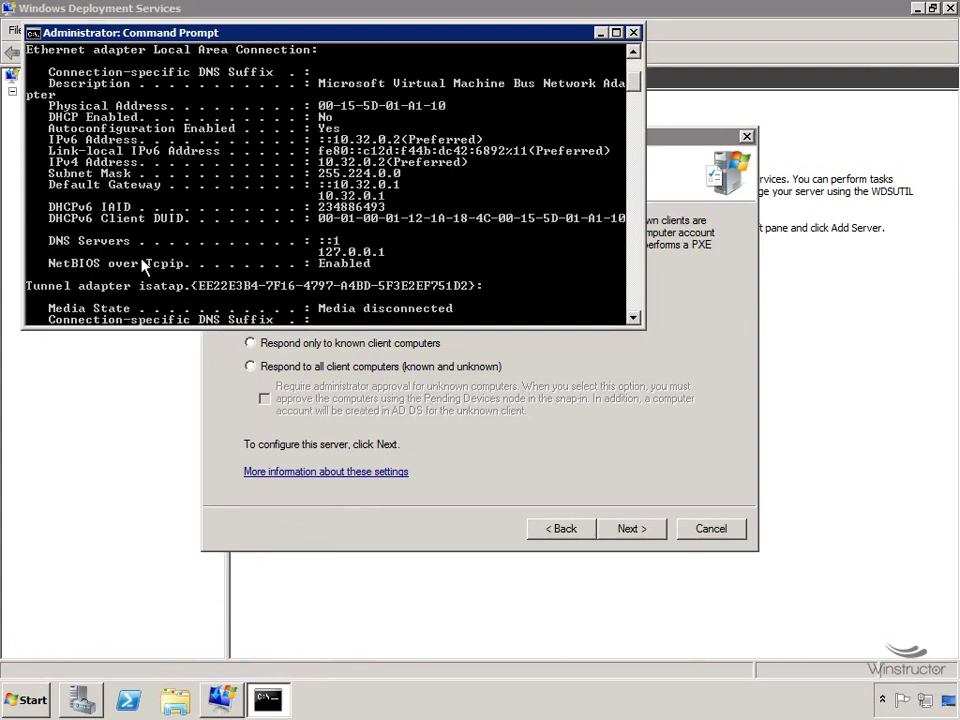
pyautogui.scroll(1, 143, 266)
pyautogui.scroll(1, 143, 266)
pyautogui.scroll(1, 143, 266)
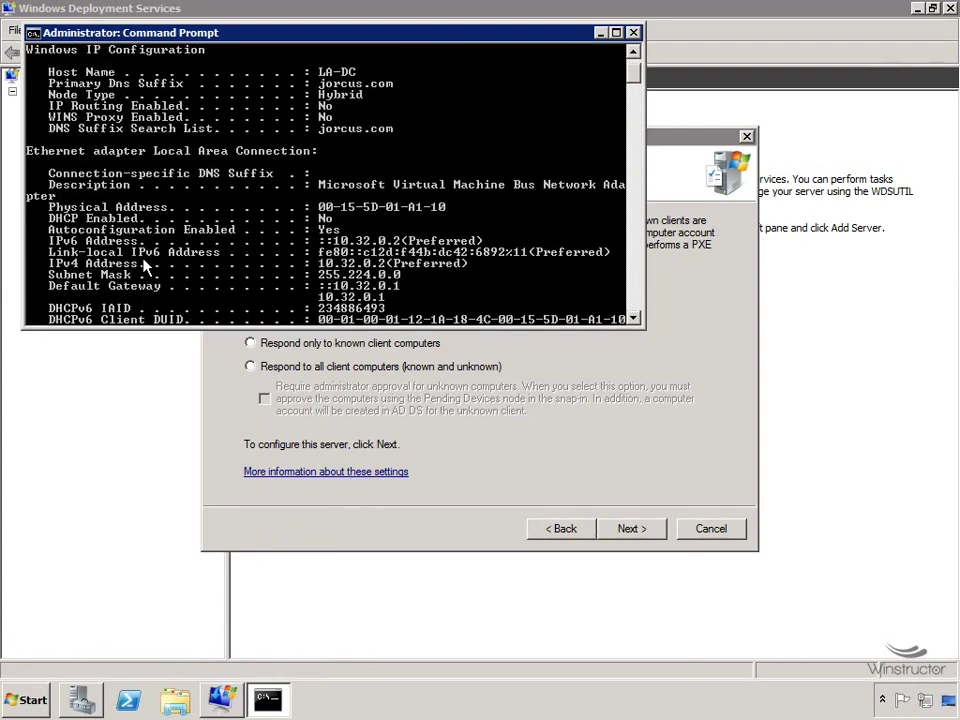
pyautogui.scroll(-4, 229, 240)
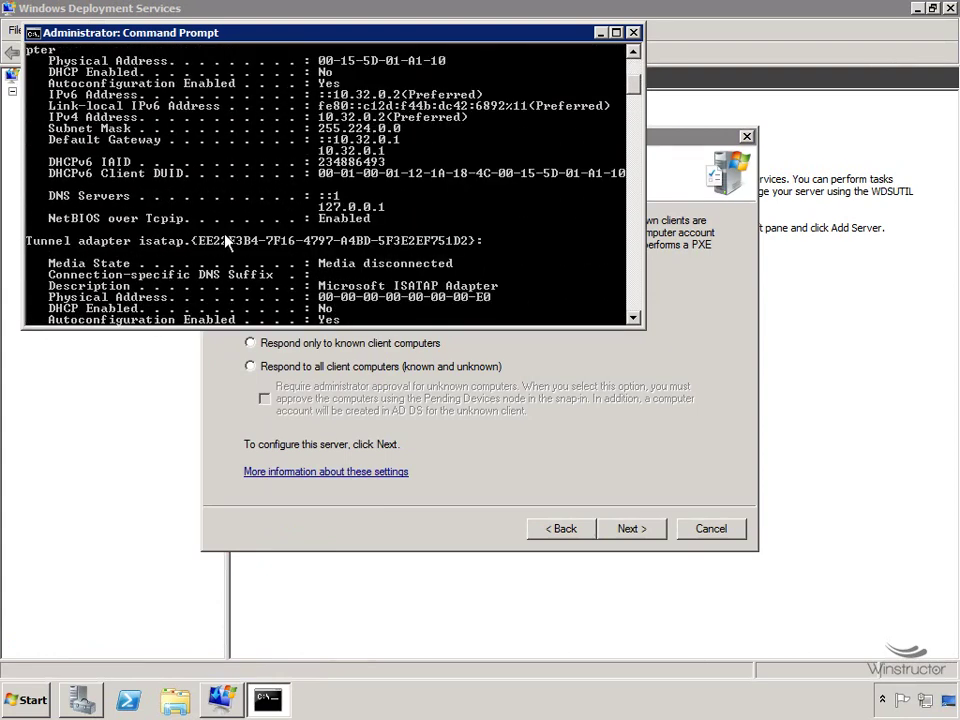
pyautogui.rightClick(324, 66)
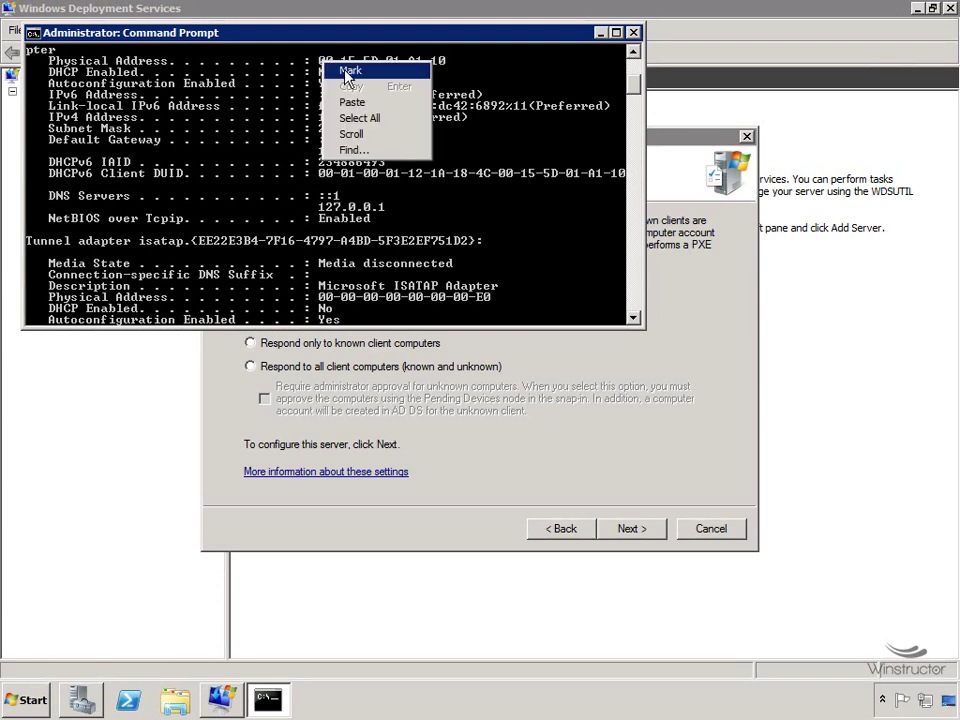
# Mark and copy the physical address 00-15-5D-01-A1-10 from the console output.
pyautogui.click(346, 72)
pyautogui.moveTo(320, 61); pyautogui.dragTo(445, 66)
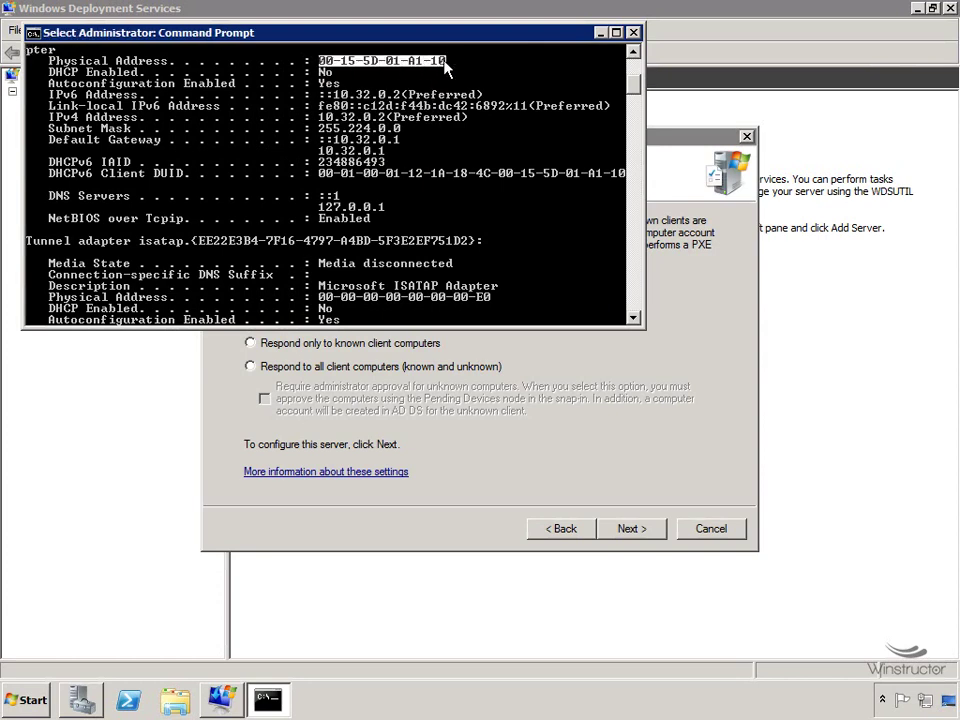
pyautogui.press('Return')
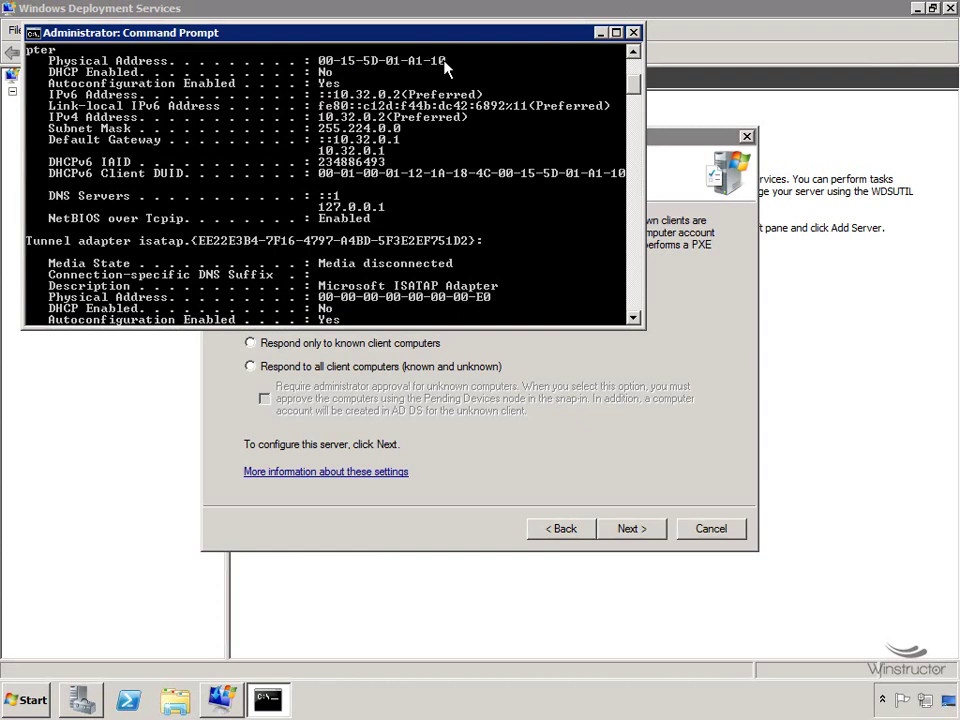
pyautogui.click(35, 703)
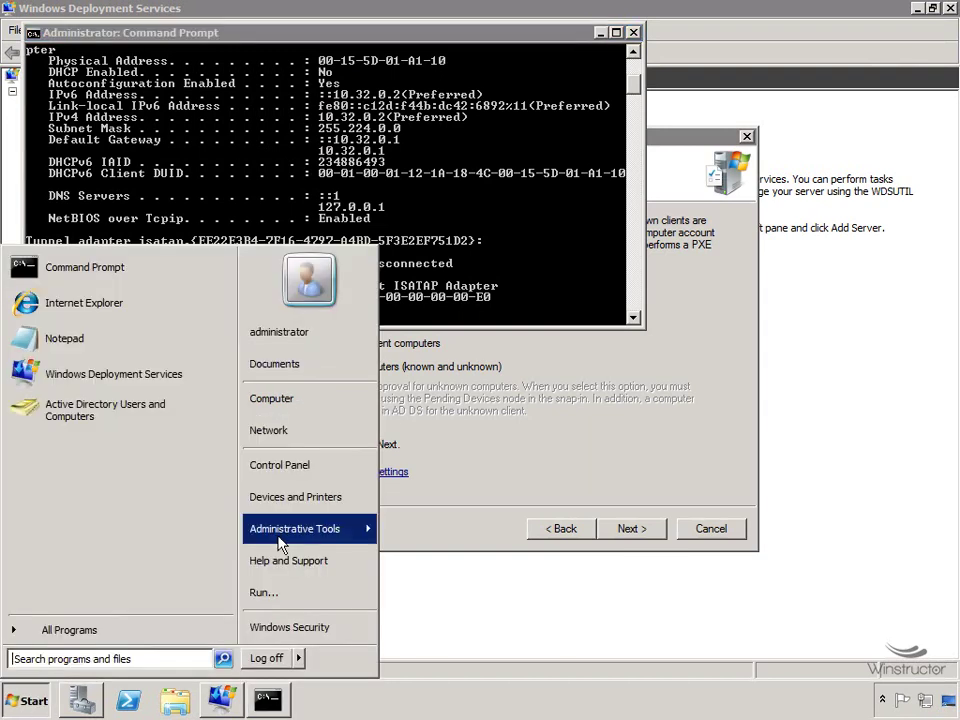
# In Active Directory Users and Computers, start a new computer named test in jorcus.com/Computers.
pyautogui.moveTo(279, 533)
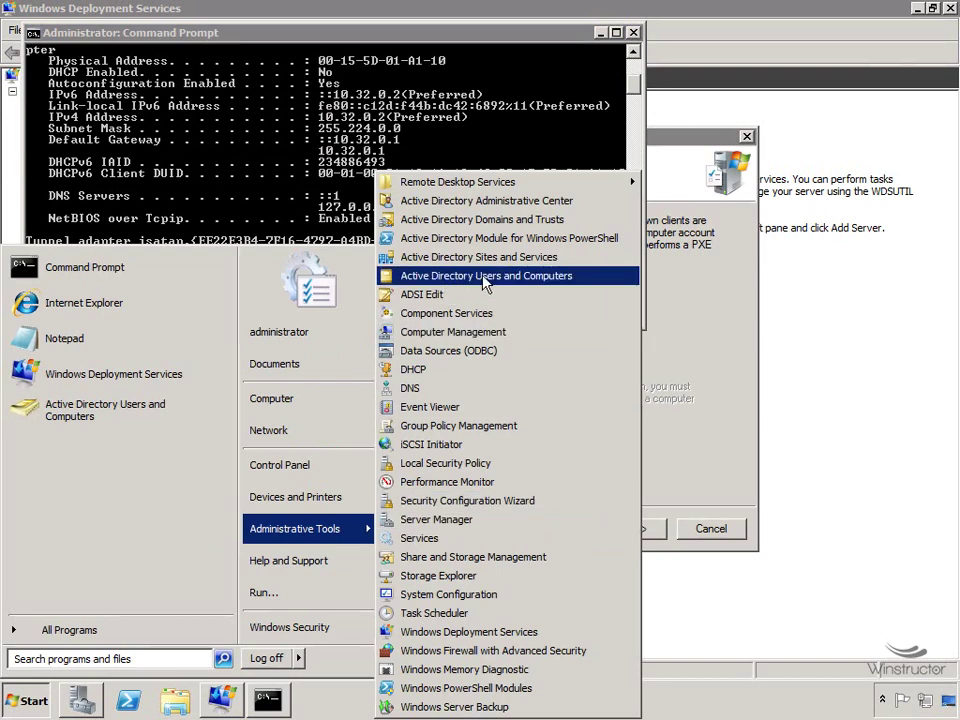
pyautogui.click(522, 280)
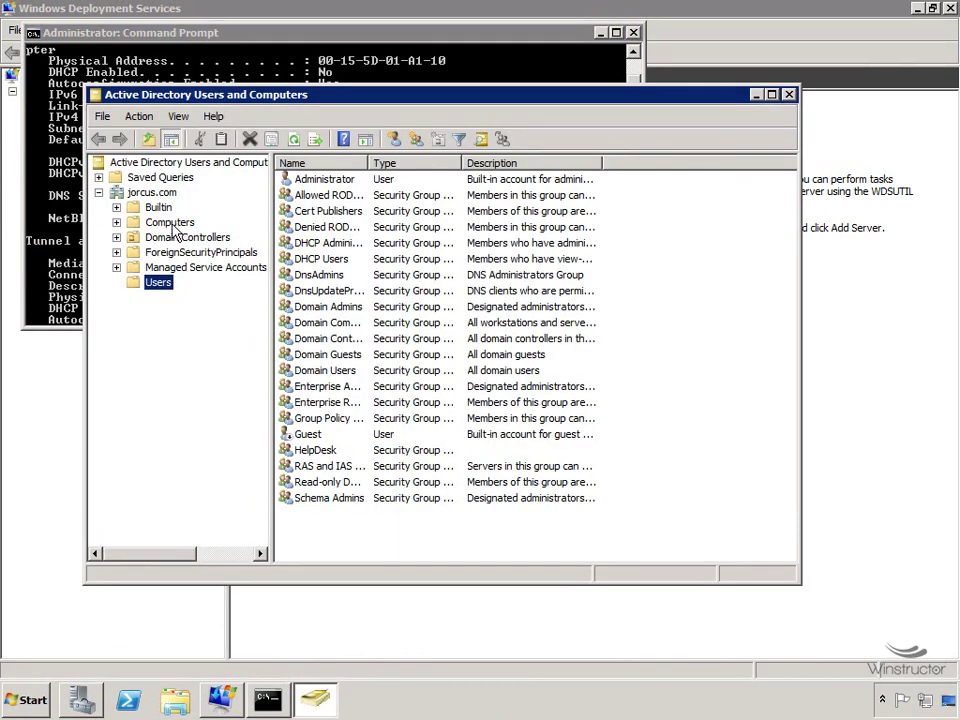
pyautogui.click(166, 223)
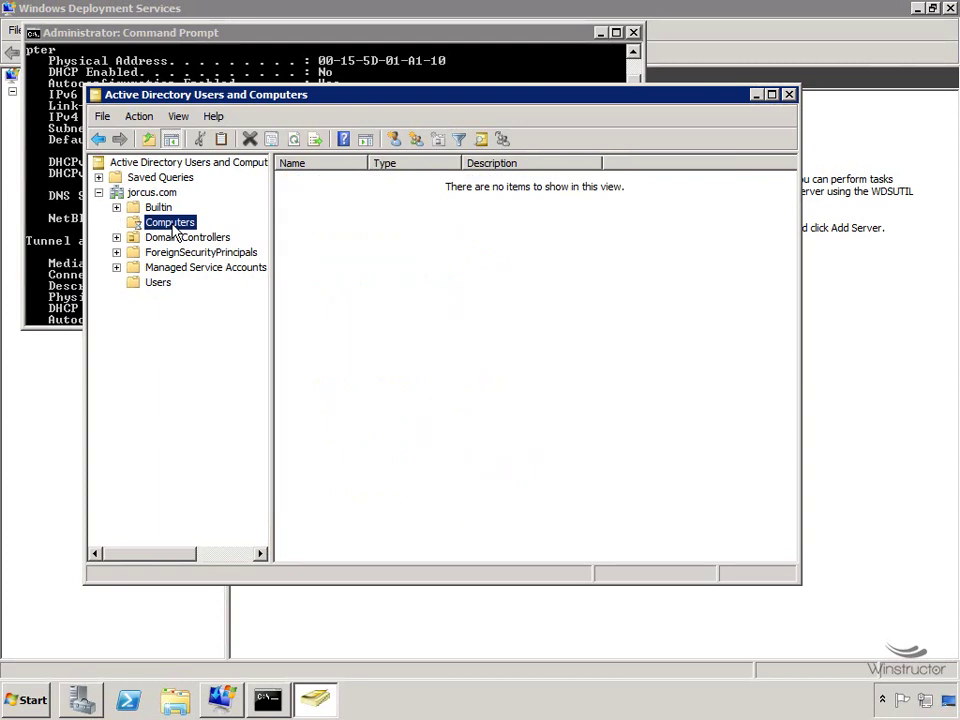
pyautogui.rightClick(325, 255)
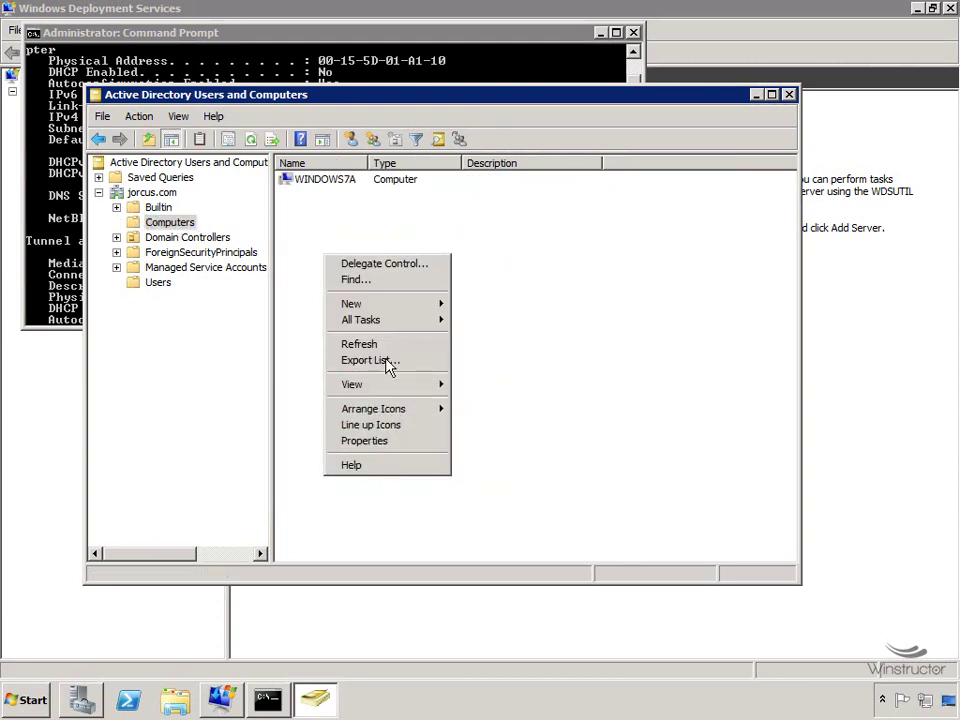
pyautogui.moveTo(386, 311)
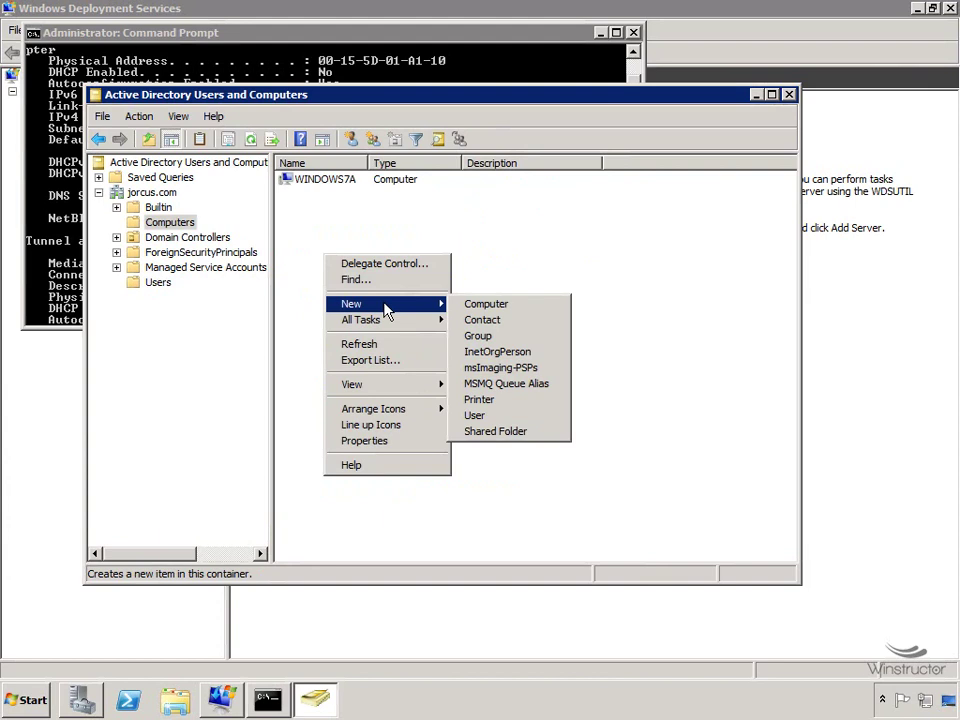
pyautogui.click(497, 306)
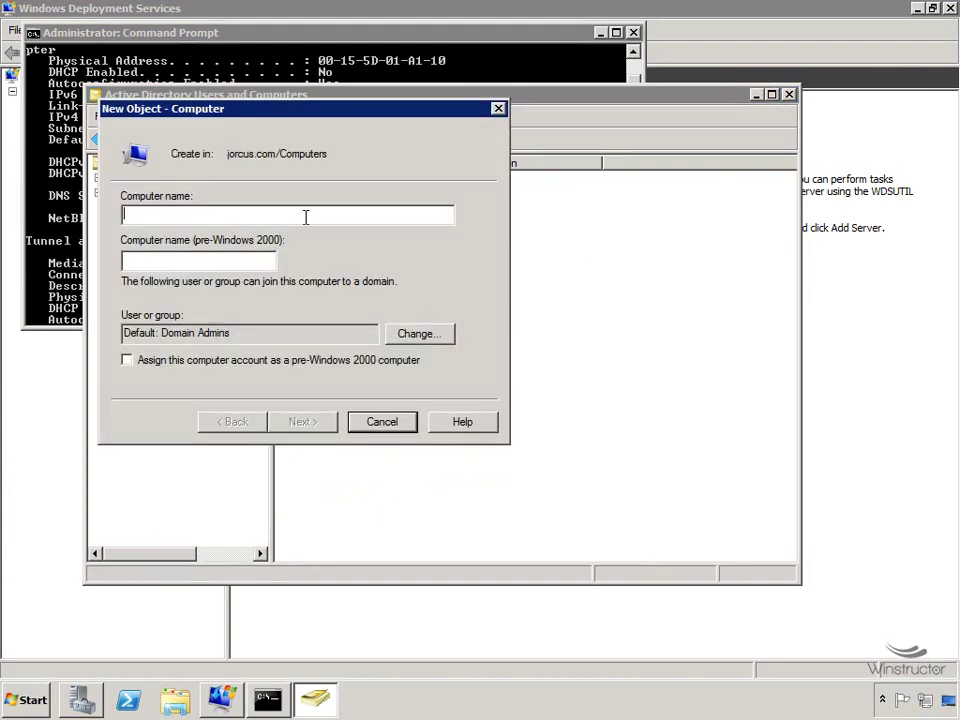
pyautogui.write('test')
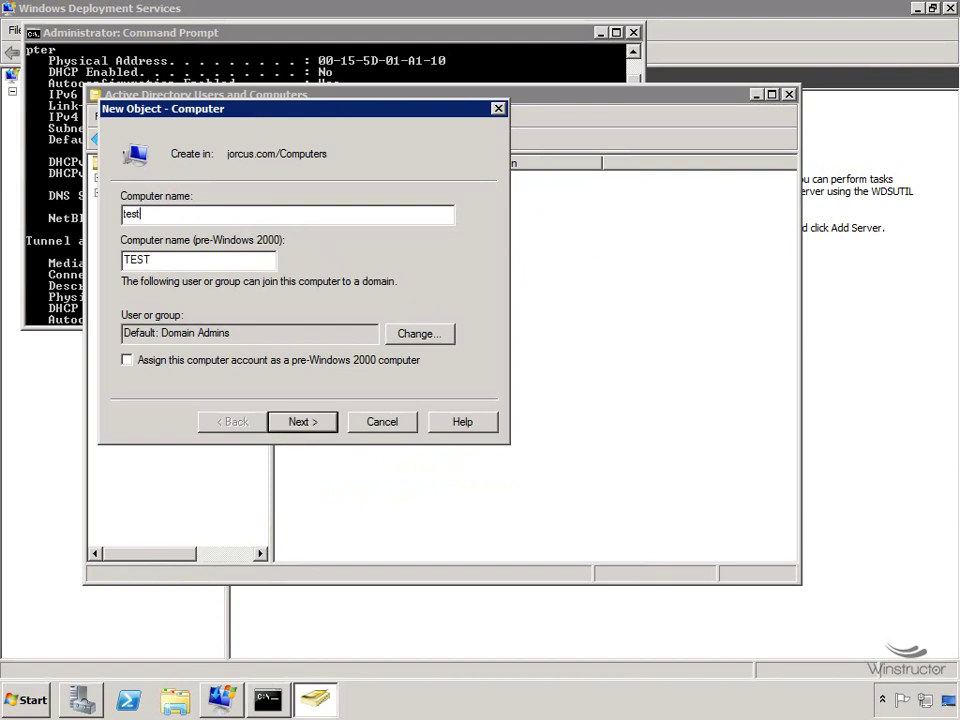
pyautogui.click(316, 423)
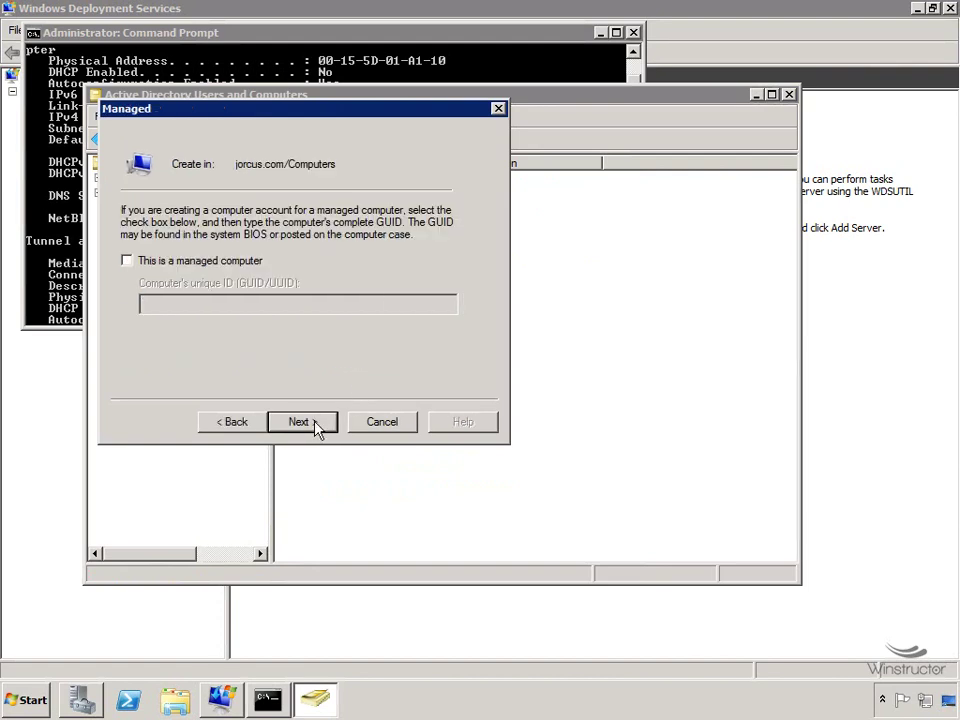
# Mark test as a managed computer and enter MAC 00-15-5D-01-A1-10 with its hyphens removed.
pyautogui.click(236, 262)
pyautogui.click(257, 303)
pyautogui.write('00-15-5D-01-A1-10')
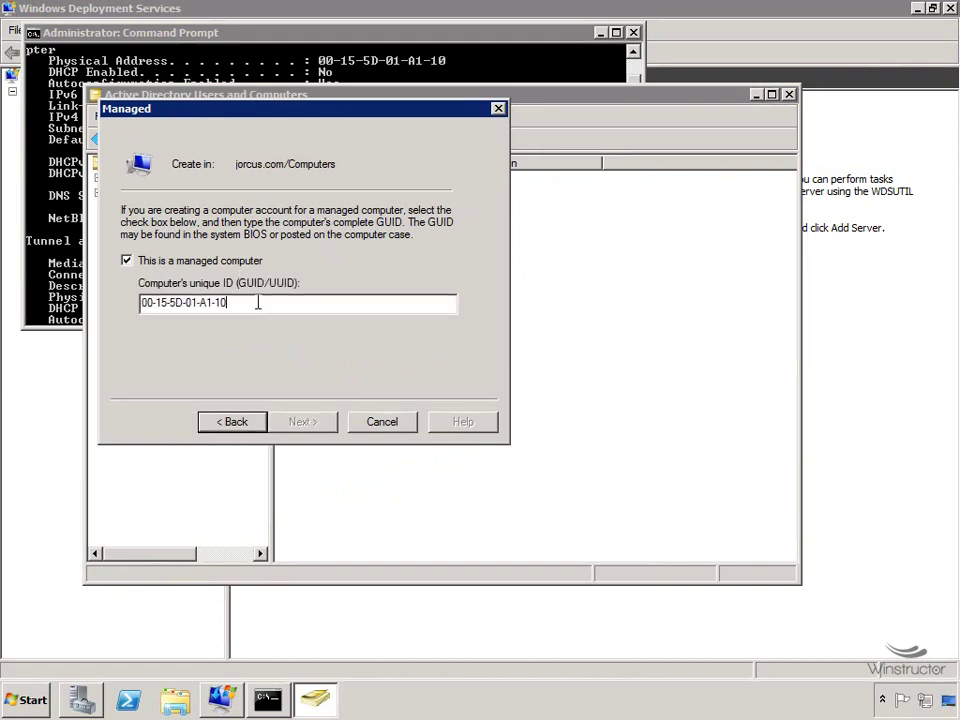
pyautogui.press('Left')
pyautogui.press('Left')
pyautogui.press('BackSpace')
pyautogui.press('Left')
pyautogui.press('Left')
pyautogui.press('BackSpace')
pyautogui.press('Left')
pyautogui.press('Left')
pyautogui.press('BackSpace')
pyautogui.press('Left')
pyautogui.press('Left')
pyautogui.press('BackSpace')
pyautogui.press('Left')
pyautogui.press('Left')
pyautogui.press('BackSpace')
# Prefix the GUID with twenty zeros, then cancel creating the test computer account.
pyautogui.click(257, 304)
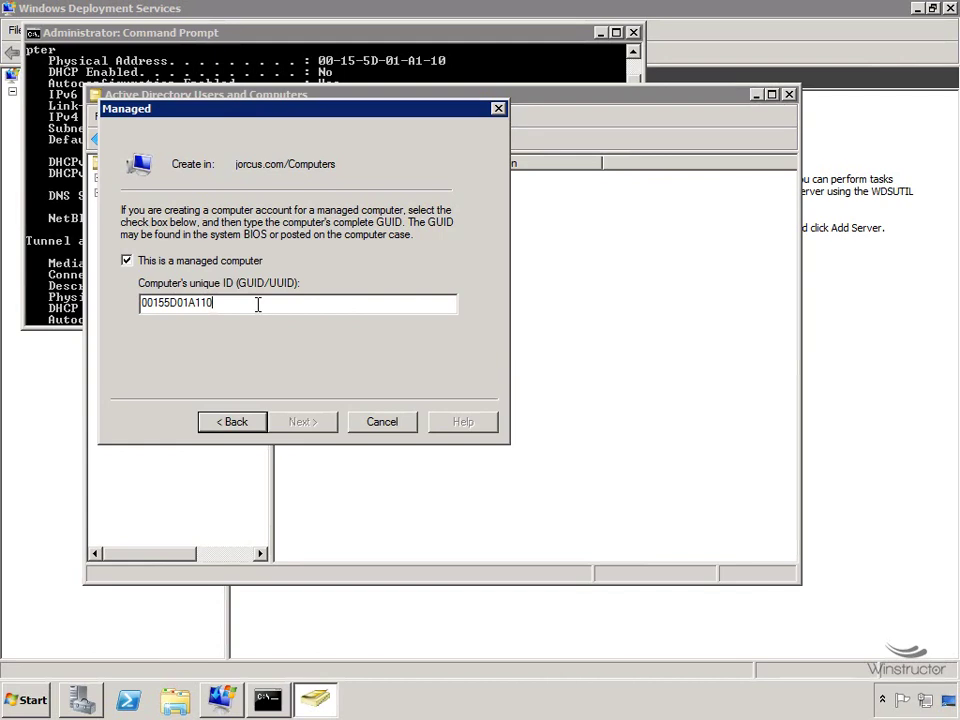
pyautogui.press('Home')
pyautogui.write('0000000000000000')
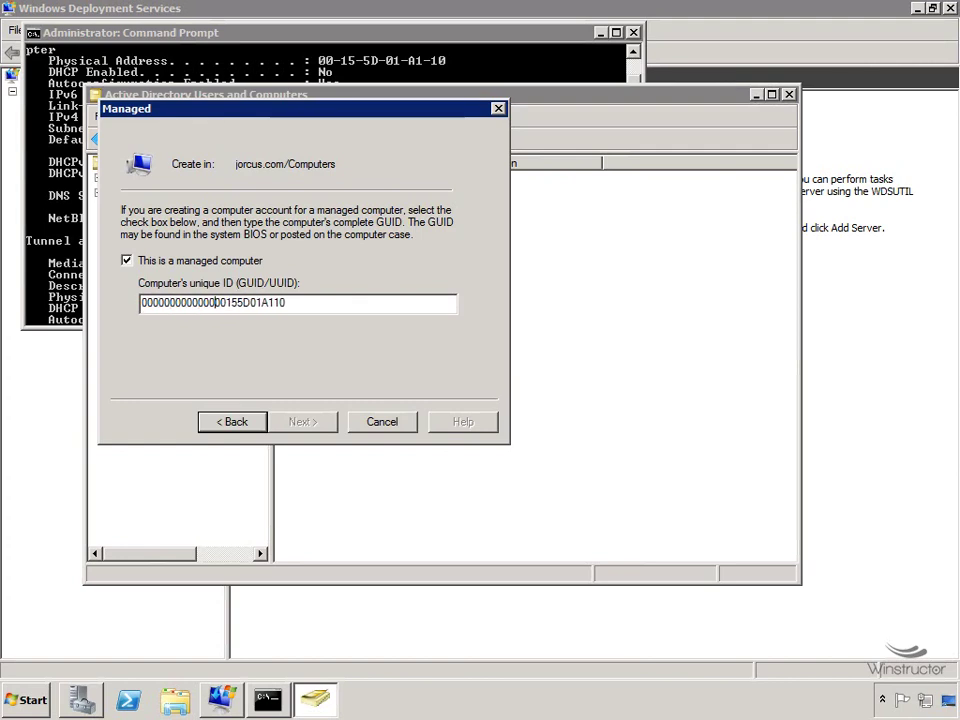
pyautogui.write('000')
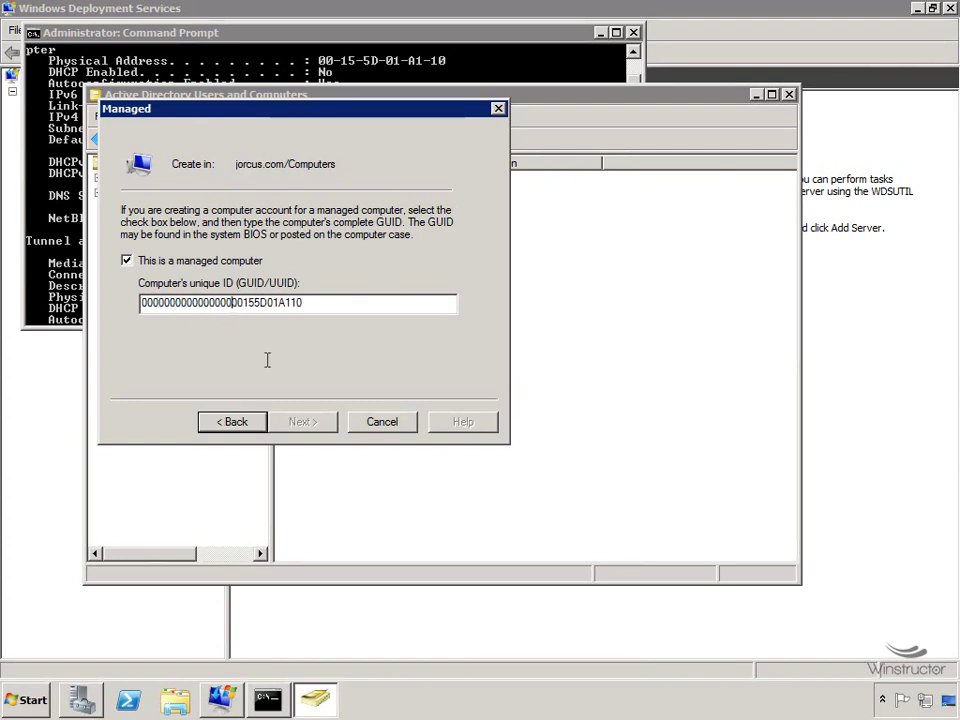
pyautogui.write('000')
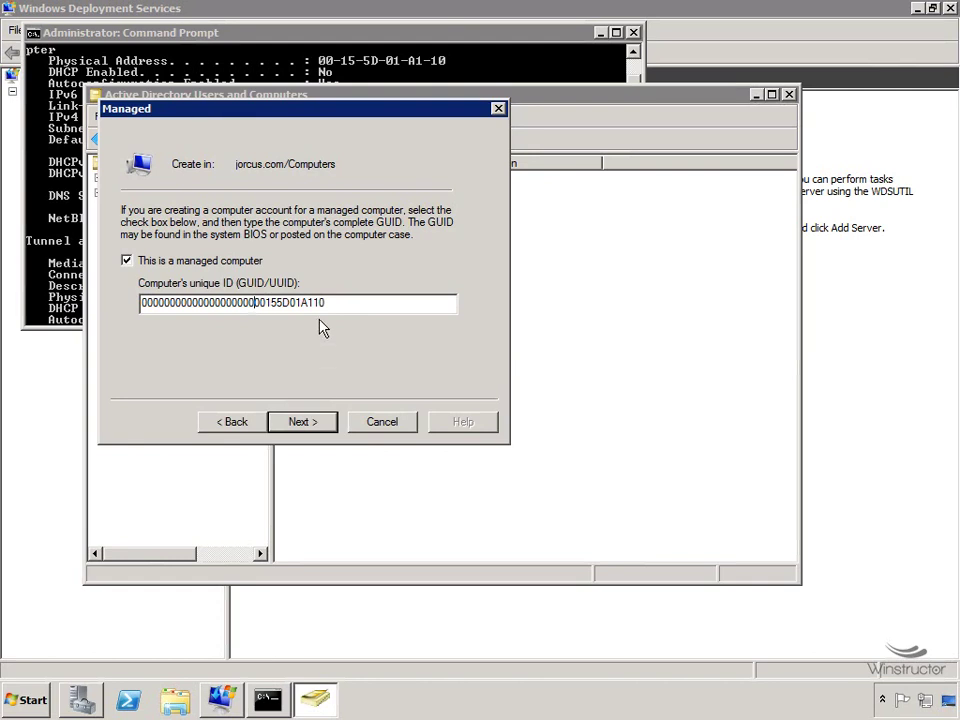
pyautogui.moveTo(349, 306); pyautogui.dragTo(137, 305)
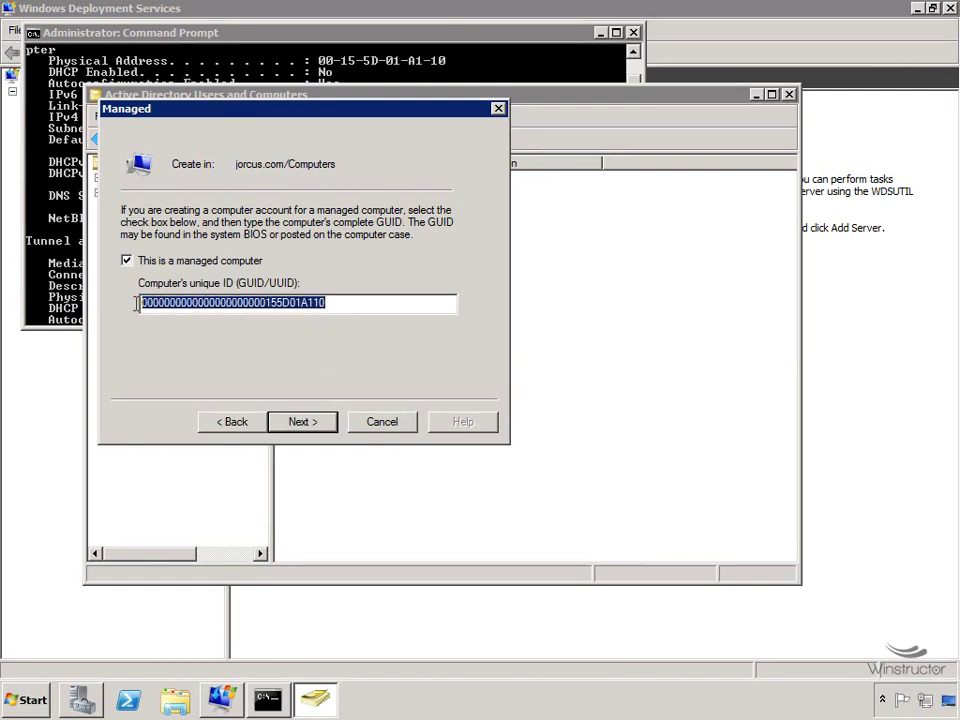
pyautogui.click(408, 305)
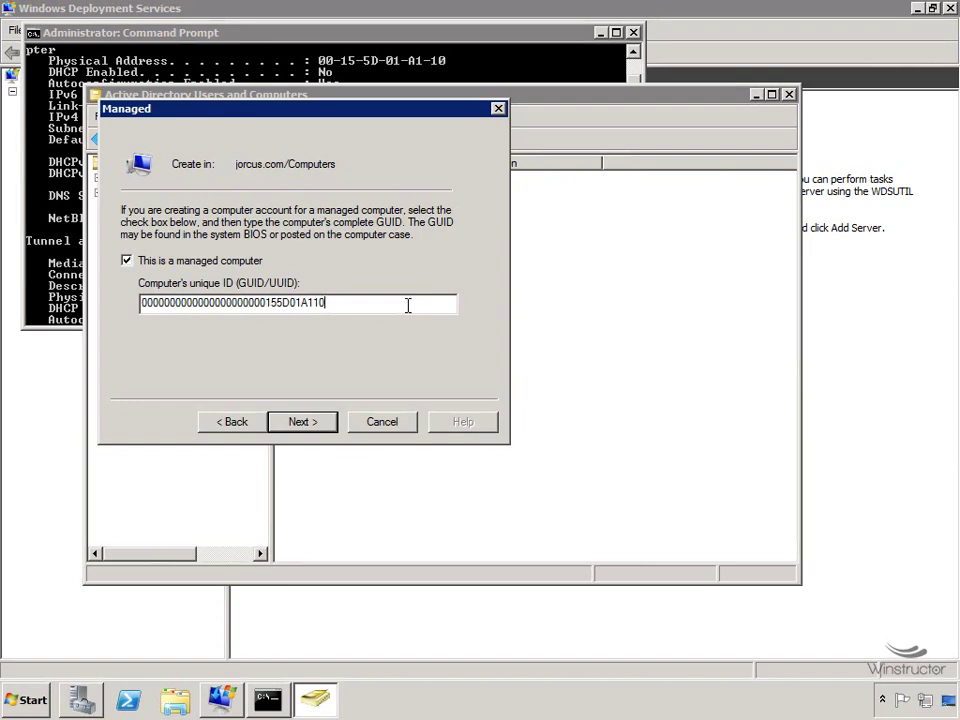
pyautogui.click(382, 421)
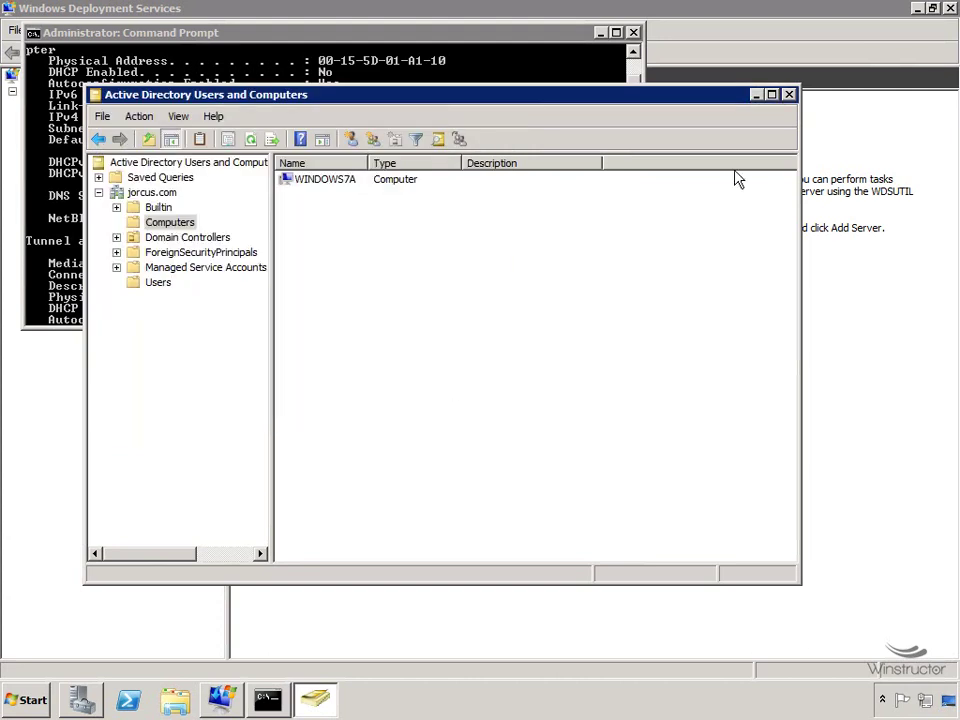
# Close Active Directory Users and Computers and the Command Prompt window.
pyautogui.click(789, 95)
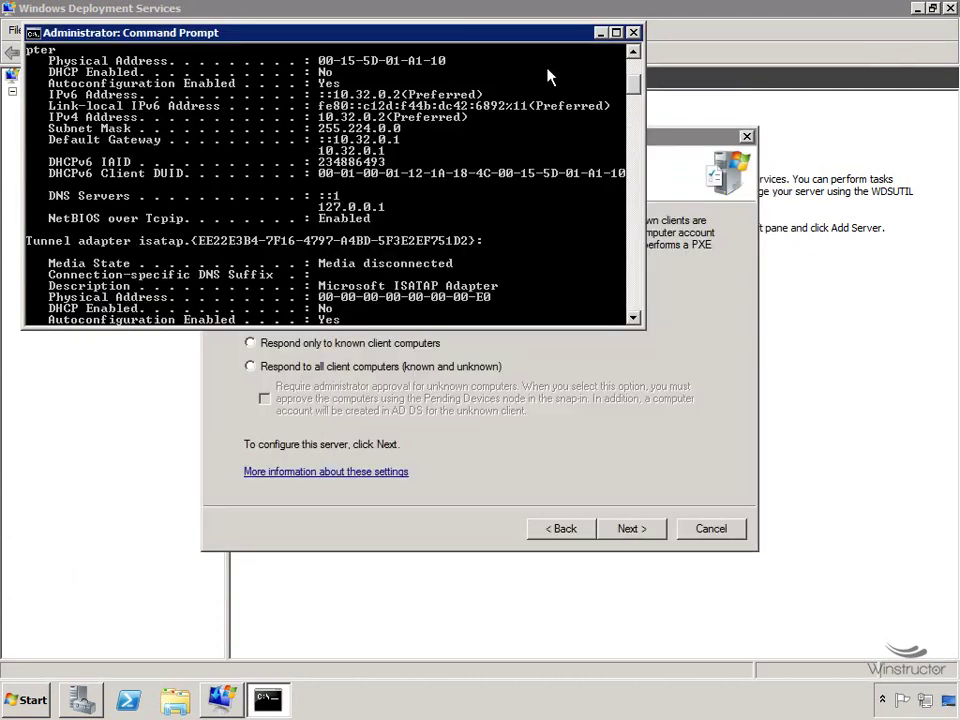
pyautogui.click(634, 33)
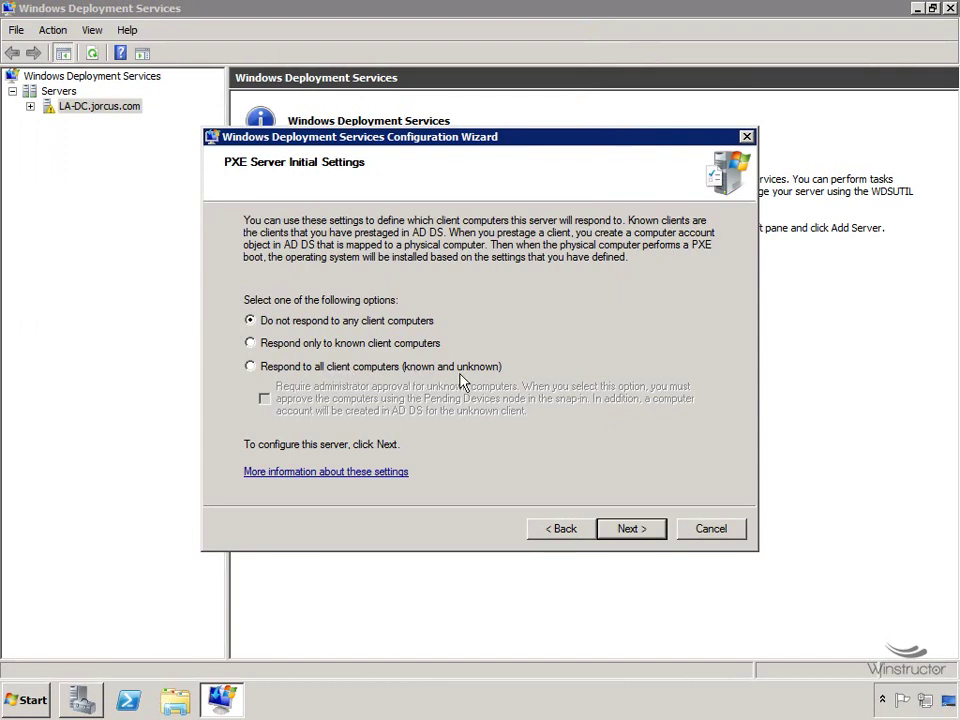
# Set PXE response to 'Respond to all client computers (known and unknown)' and complete configuration.
pyautogui.click(345, 369)
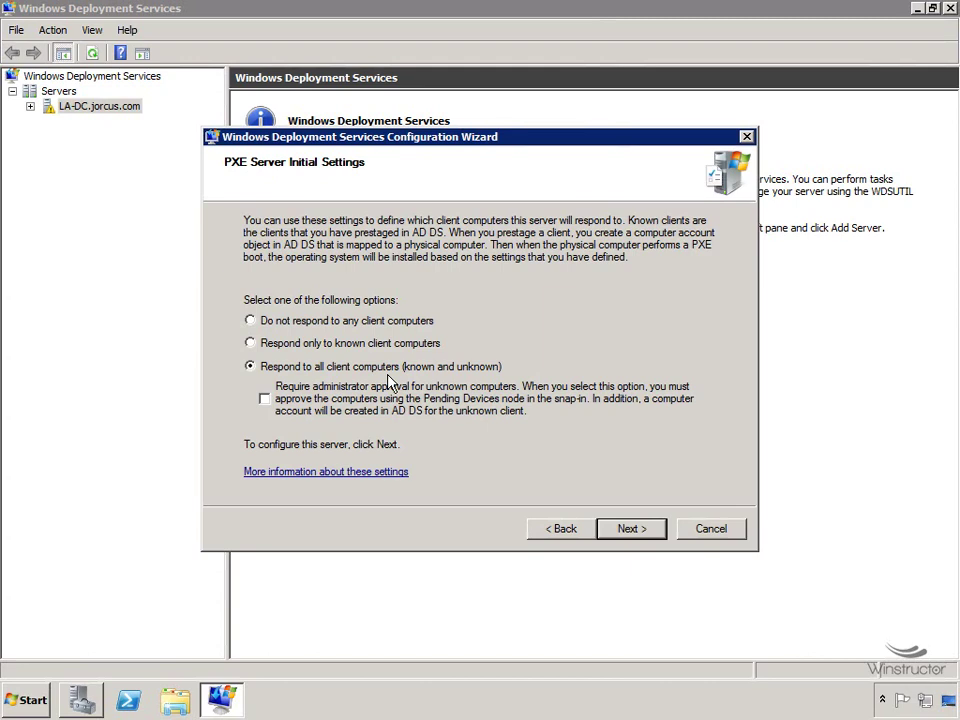
pyautogui.click(335, 321)
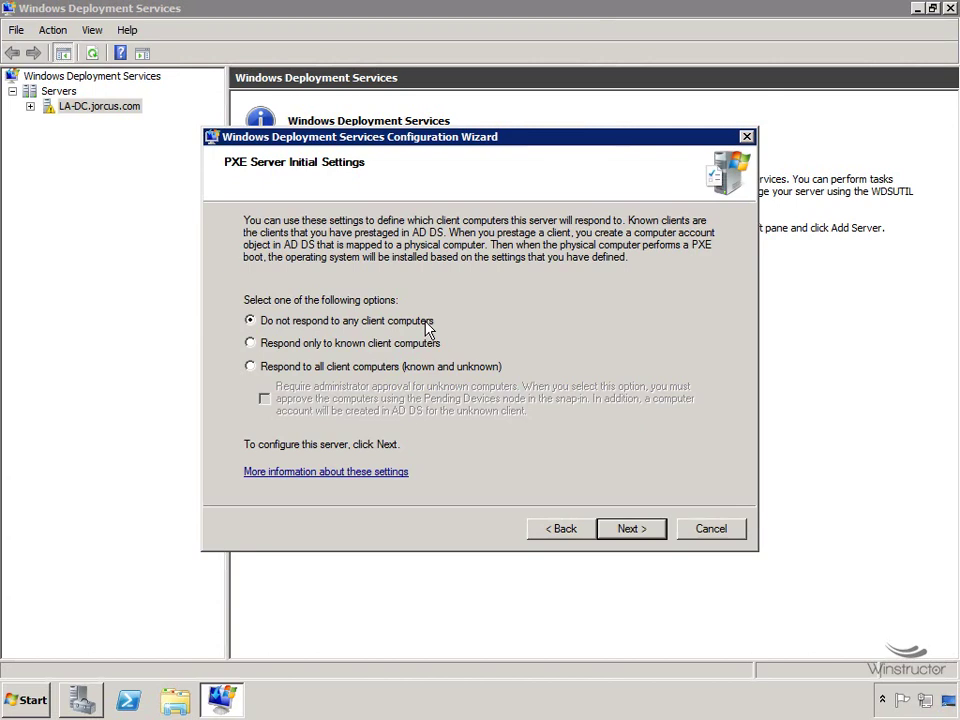
pyautogui.click(305, 344)
pyautogui.click(428, 367)
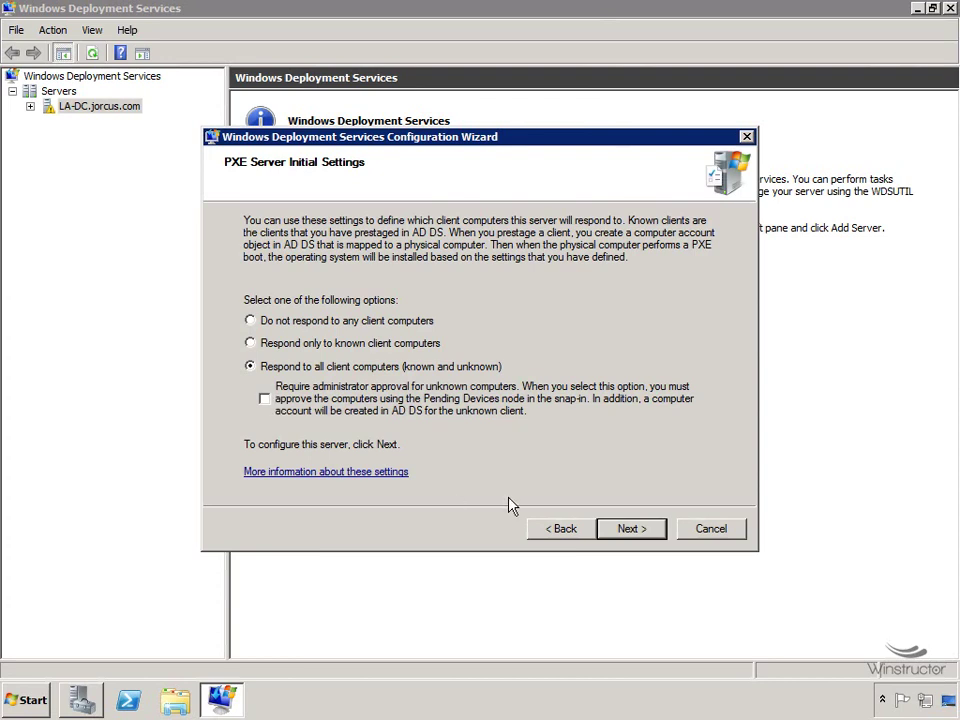
pyautogui.click(636, 532)
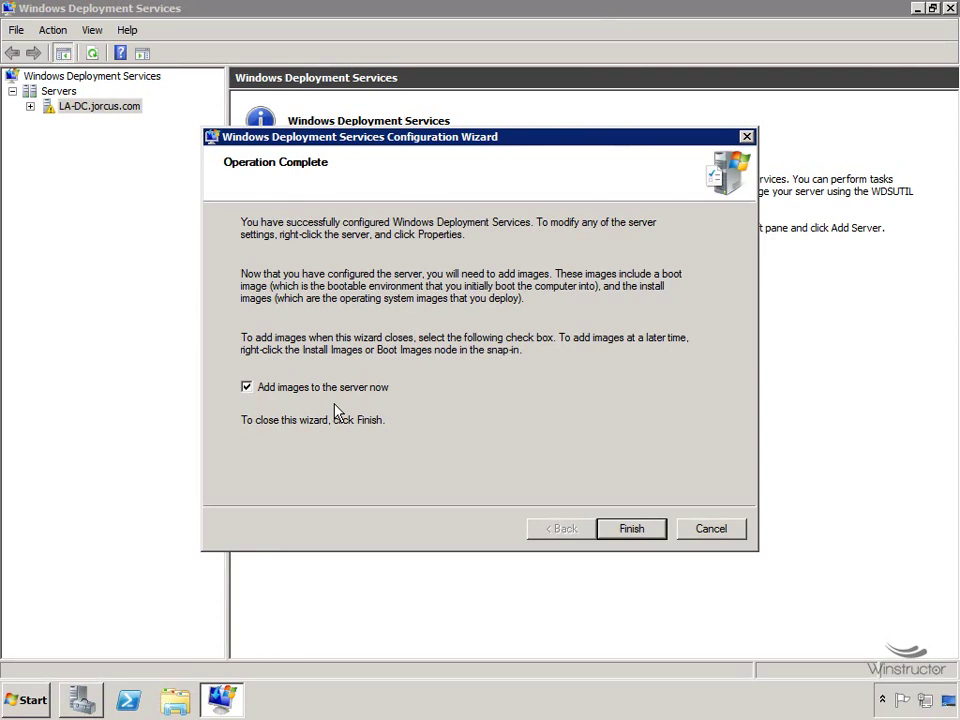
# Finish the wizard with 'Add images to the server now' kept selected.
pyautogui.click(631, 529)
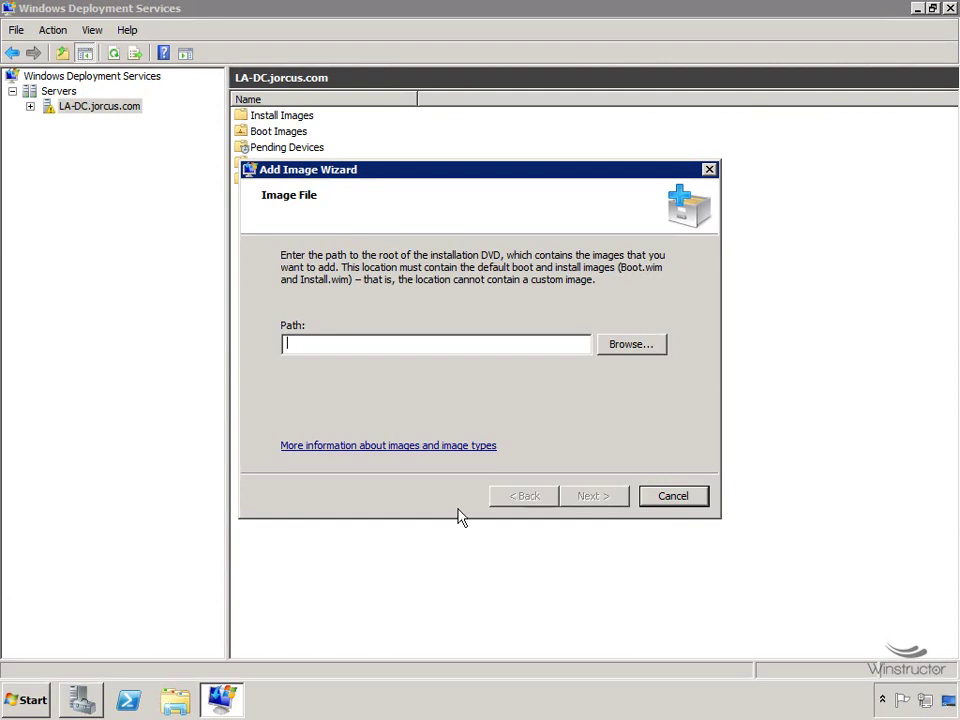
# Open the sources folder on DVD Drive (D:) GRMSXVOL_EN_DVD via Computer.
pyautogui.click(27, 703)
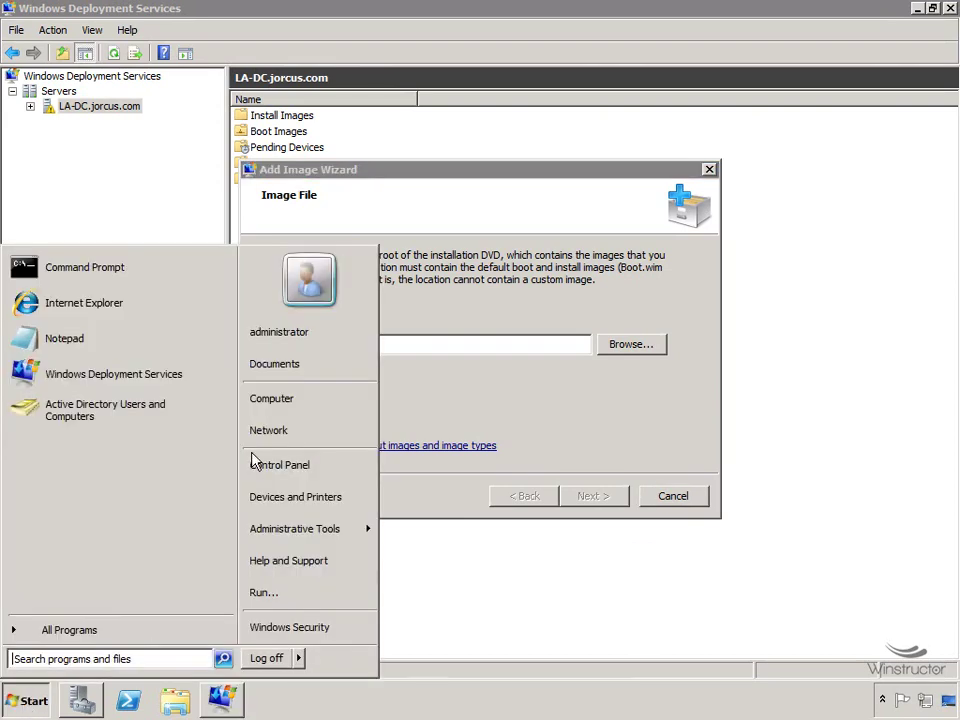
pyautogui.click(285, 407)
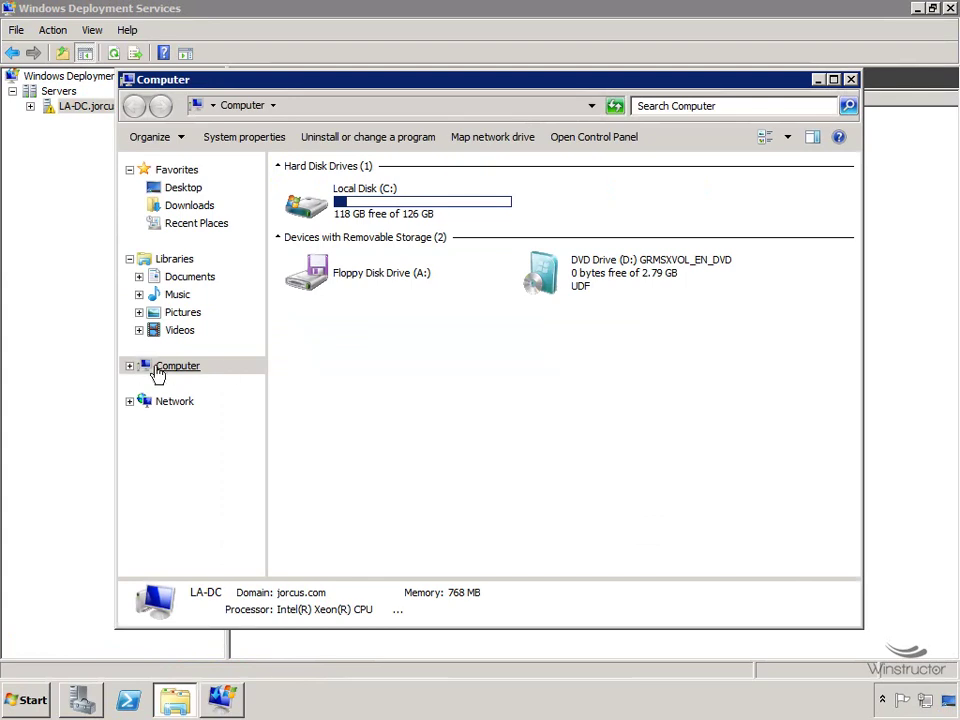
pyautogui.click(133, 368)
pyautogui.click(192, 404)
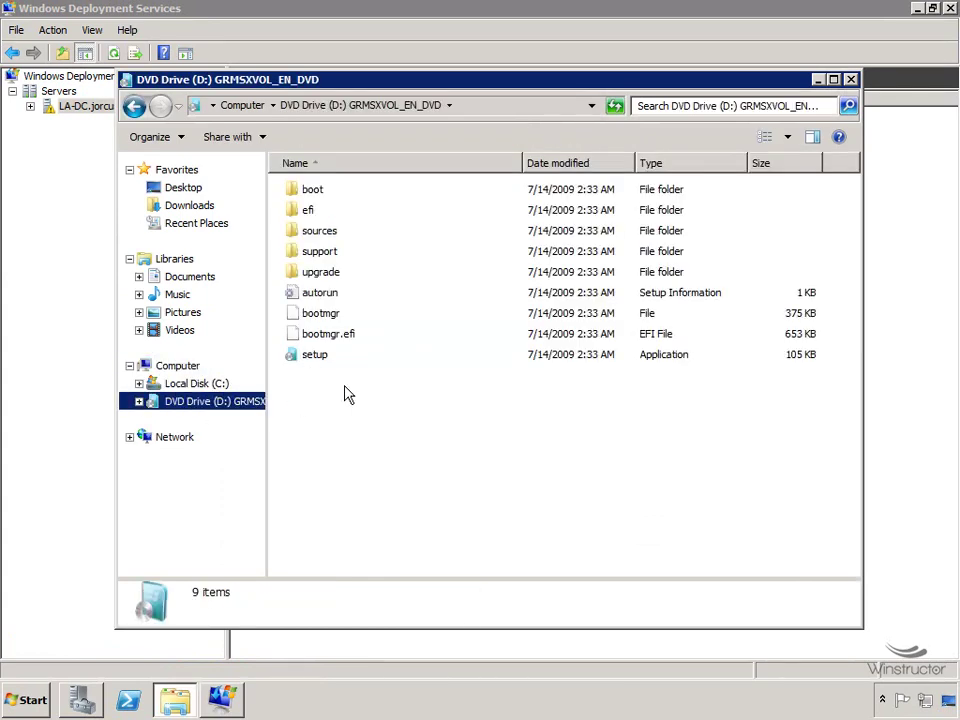
pyautogui.doubleClick(318, 235)
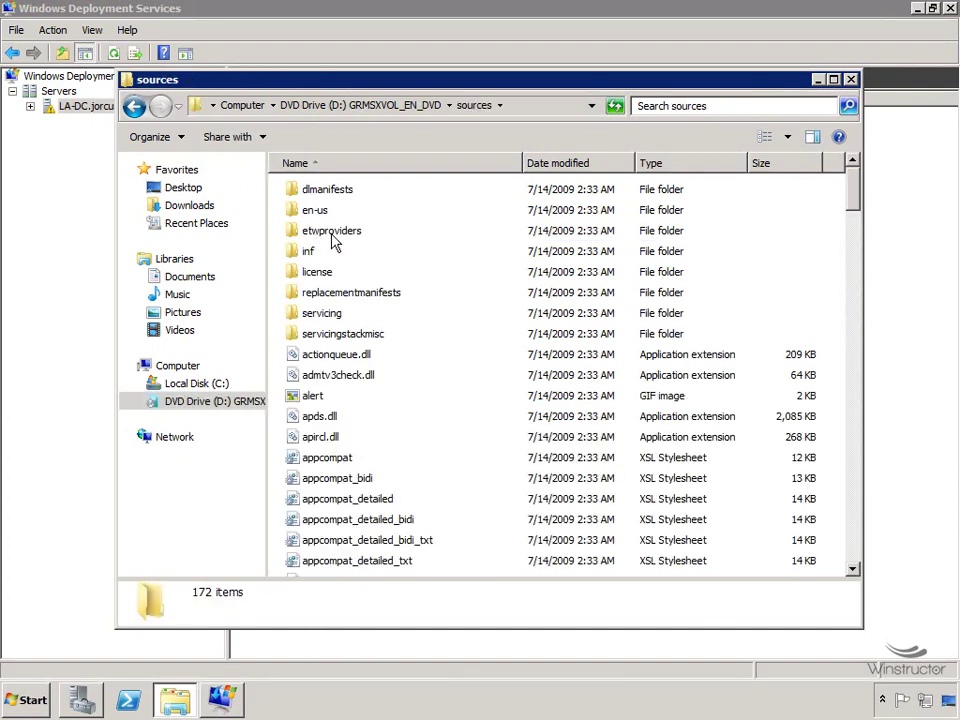
# Search the sources folder for *.wim, compare boot.wim and install.wim details, then minimize Explorer.
pyautogui.click(727, 110)
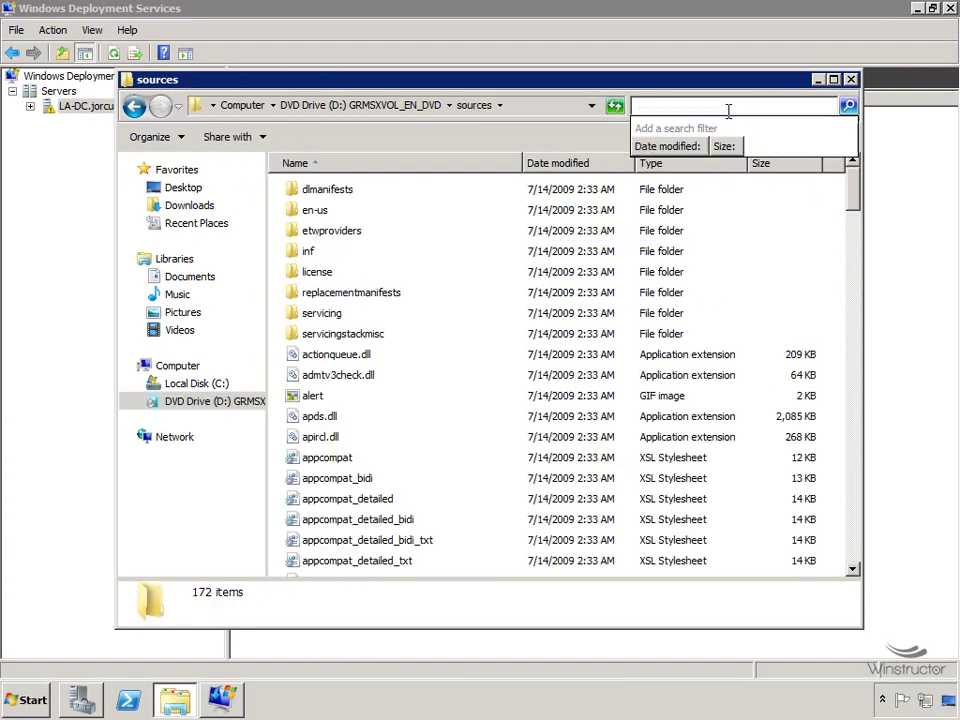
pyautogui.write('*.wim')
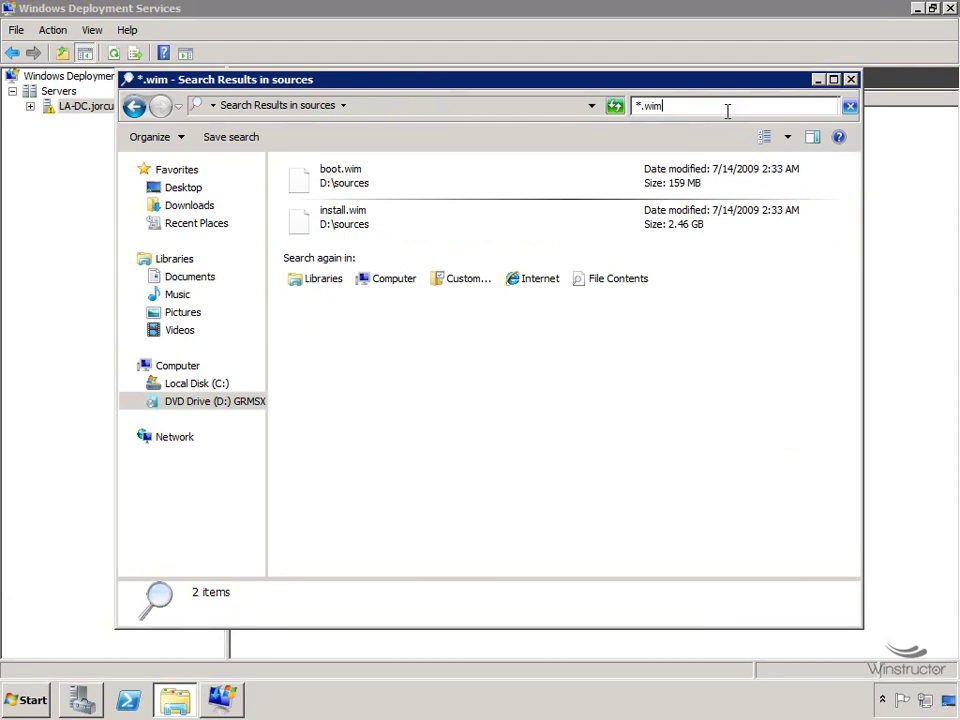
pyautogui.click(404, 190)
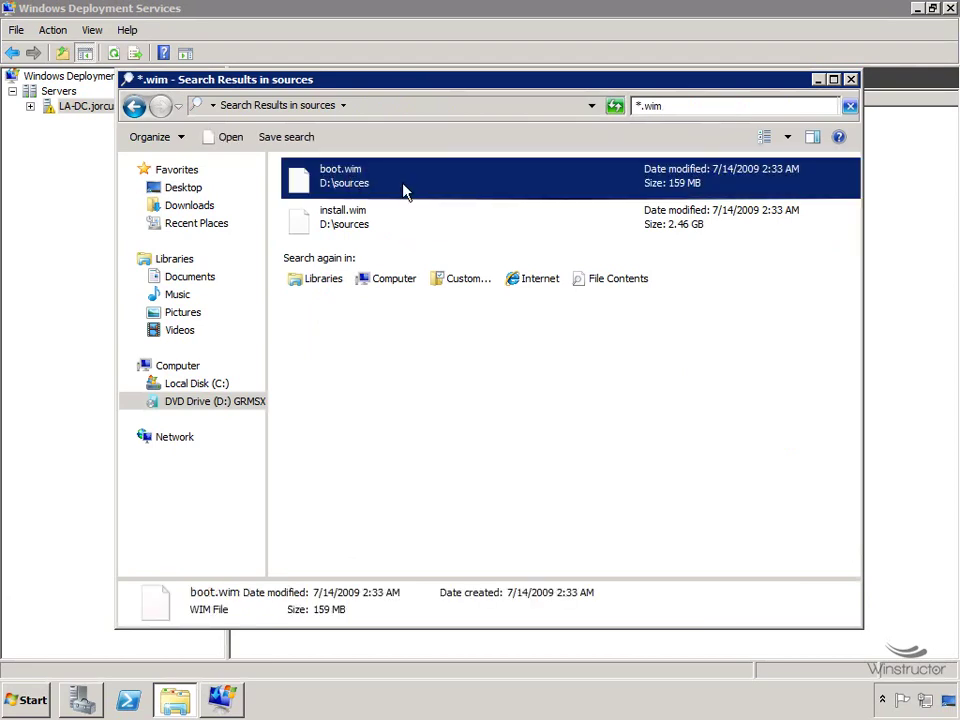
pyautogui.click(383, 228)
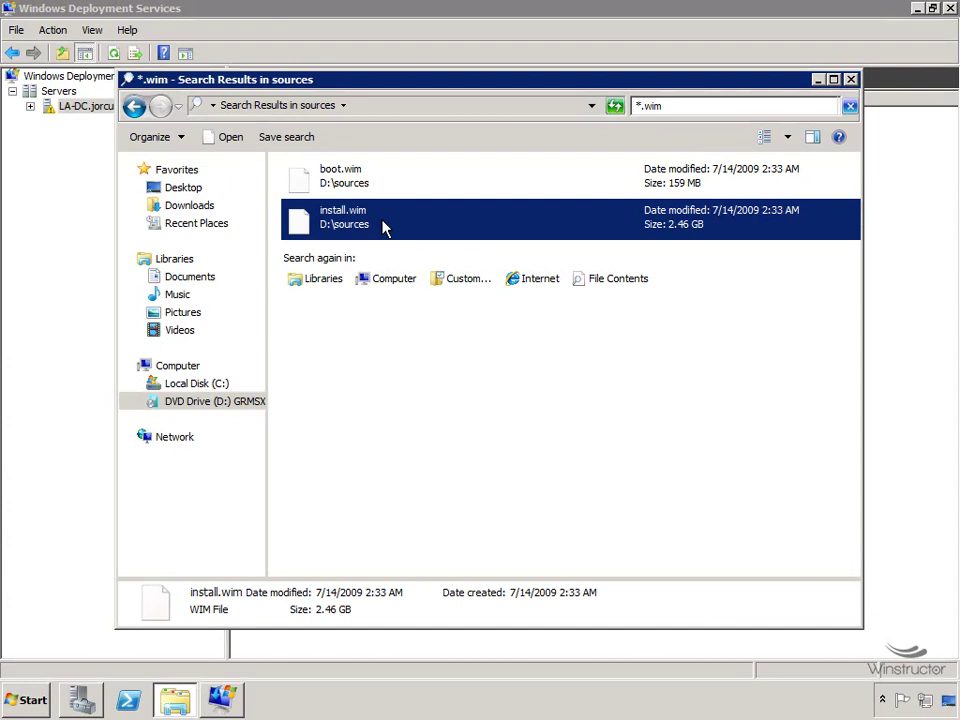
pyautogui.click(387, 185)
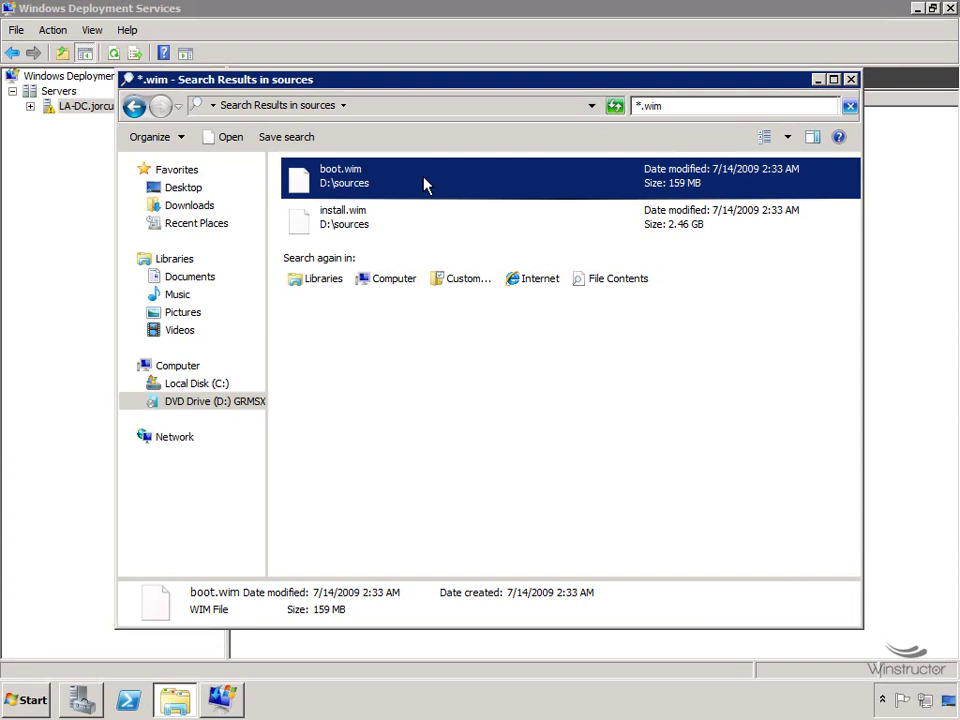
pyautogui.click(430, 226)
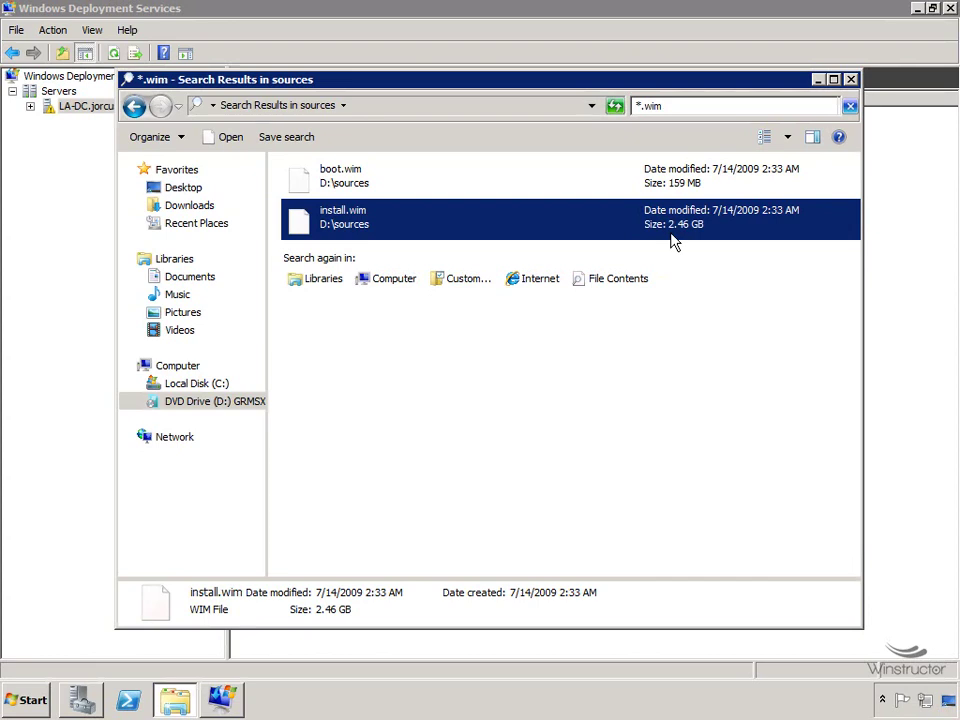
pyautogui.click(565, 178)
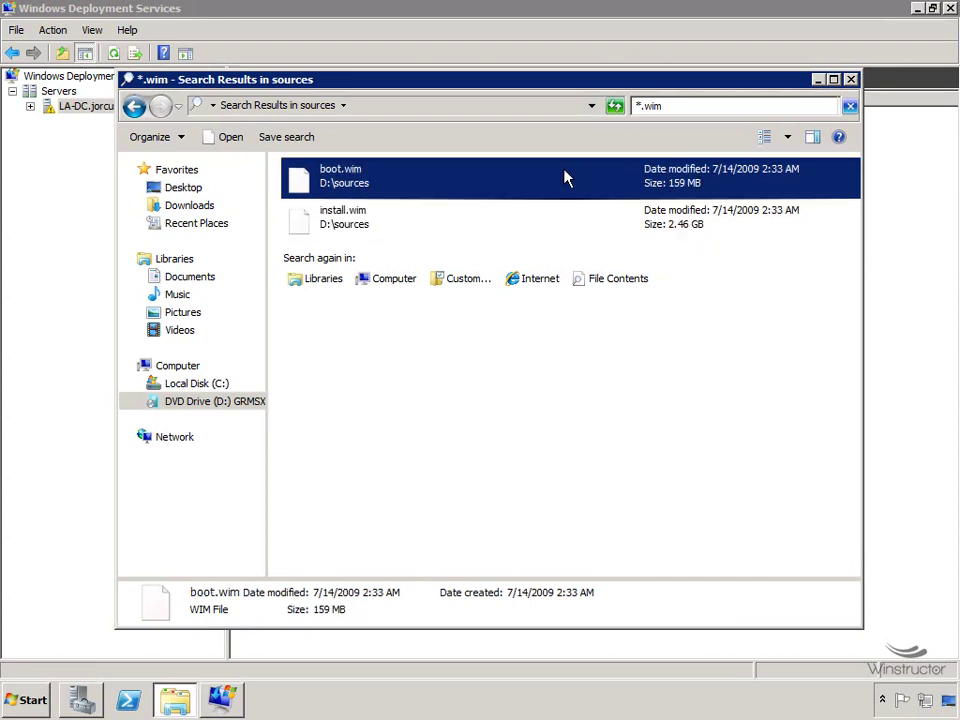
pyautogui.click(538, 224)
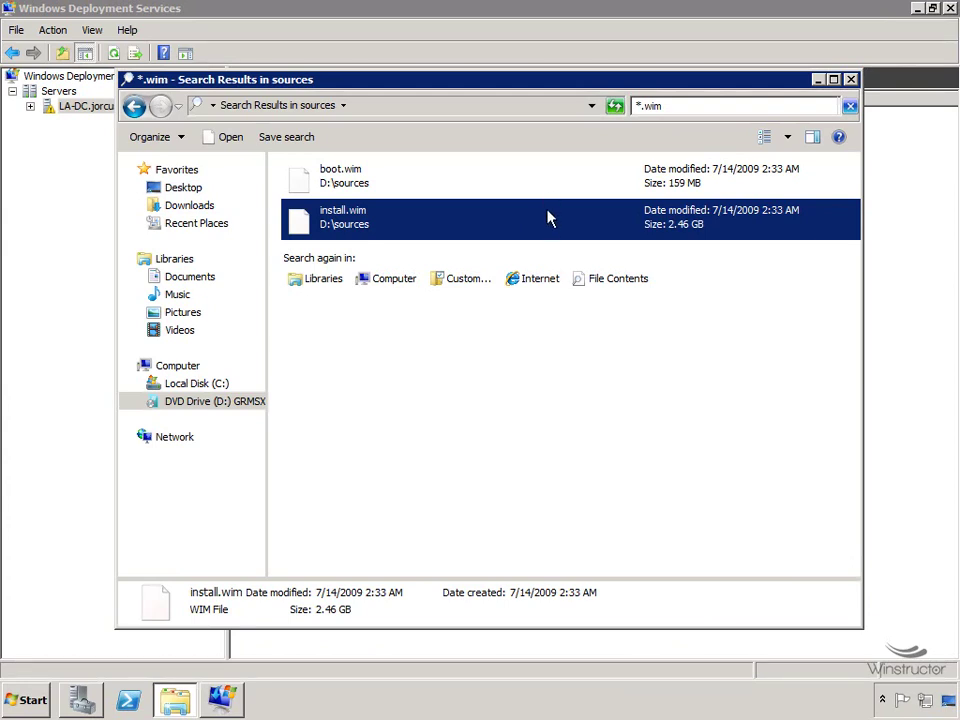
pyautogui.click(818, 80)
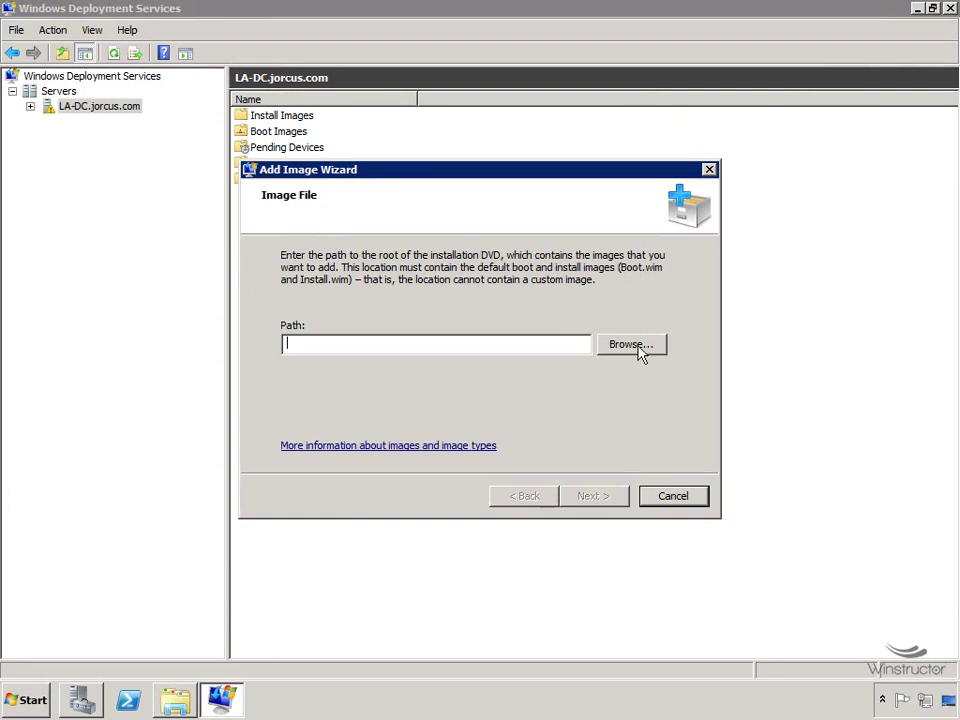
# Browse to the sources folder on DVD Drive (D:) so the image path reads D:\sources.
pyautogui.click(632, 344)
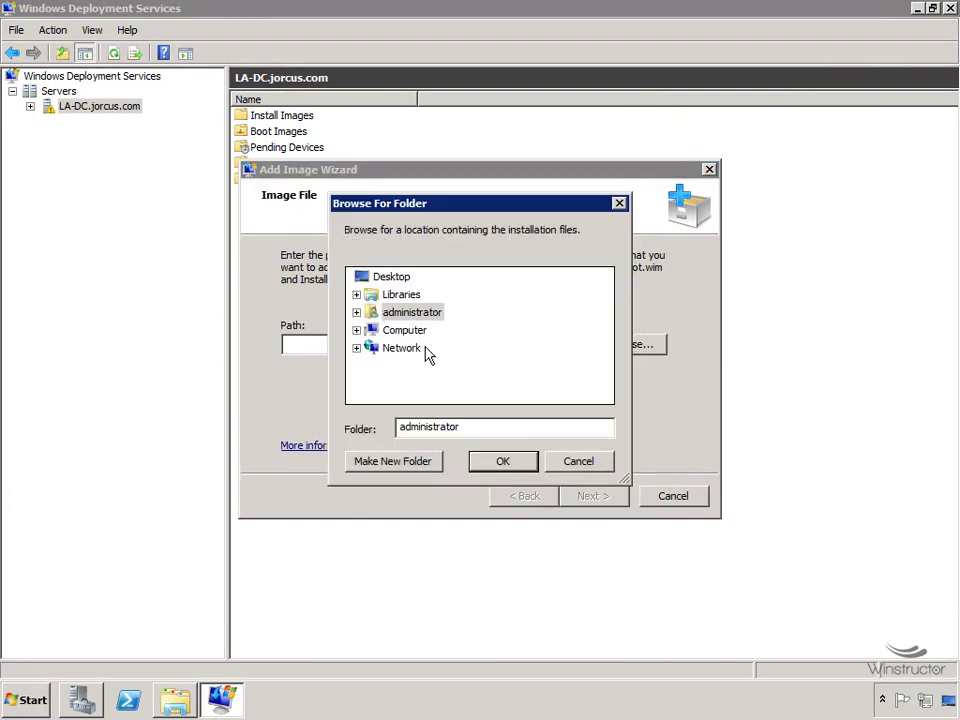
pyautogui.click(356, 331)
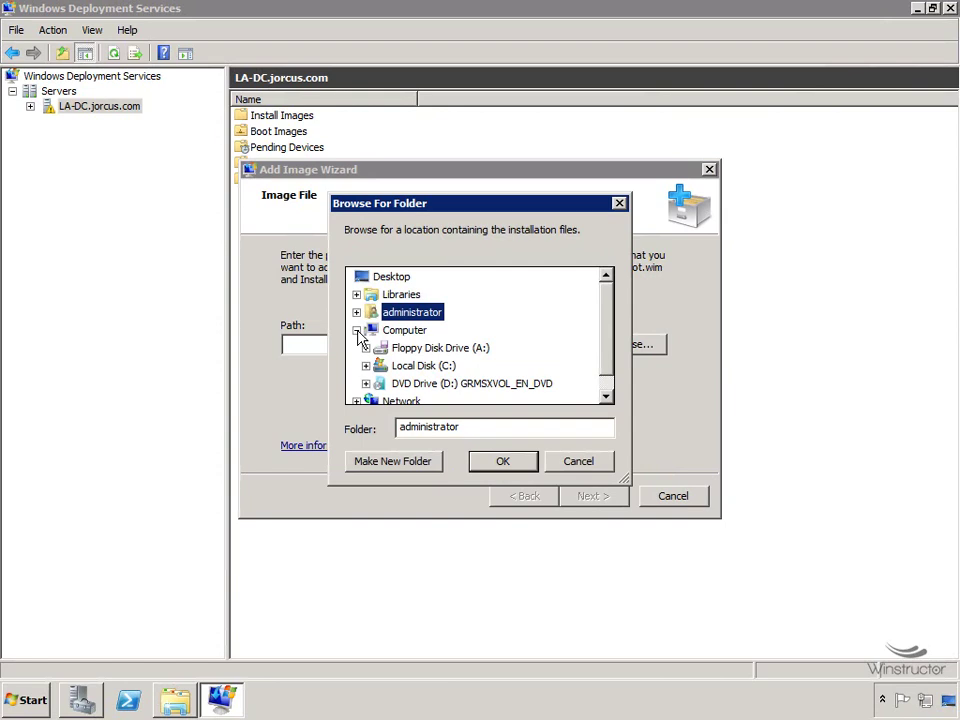
pyautogui.click(366, 383)
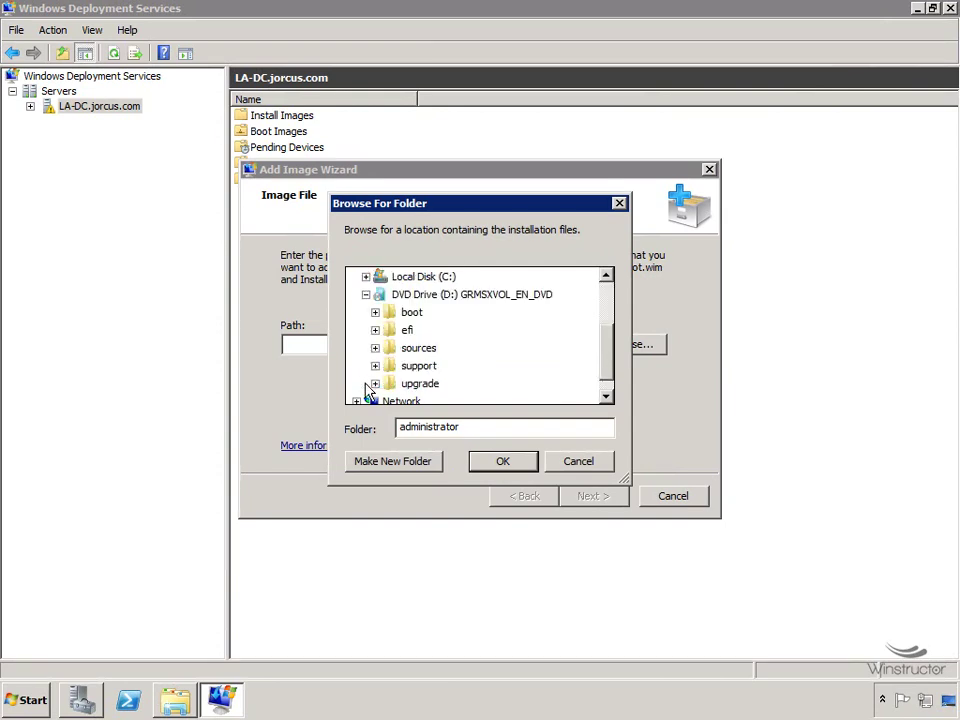
pyautogui.click(425, 355)
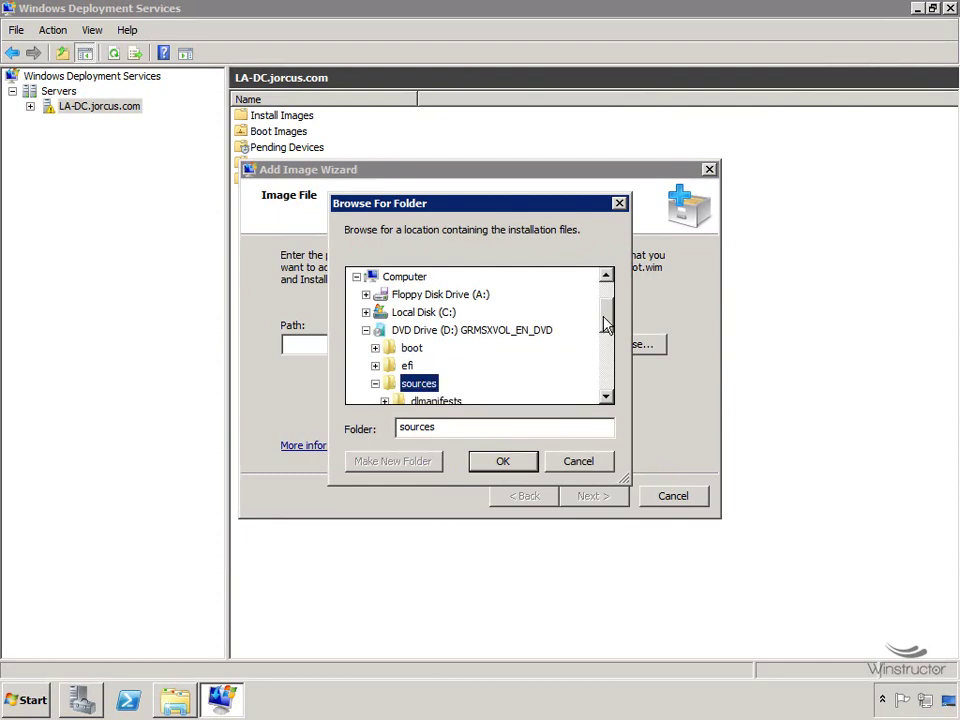
pyautogui.scroll(-1, 603, 328)
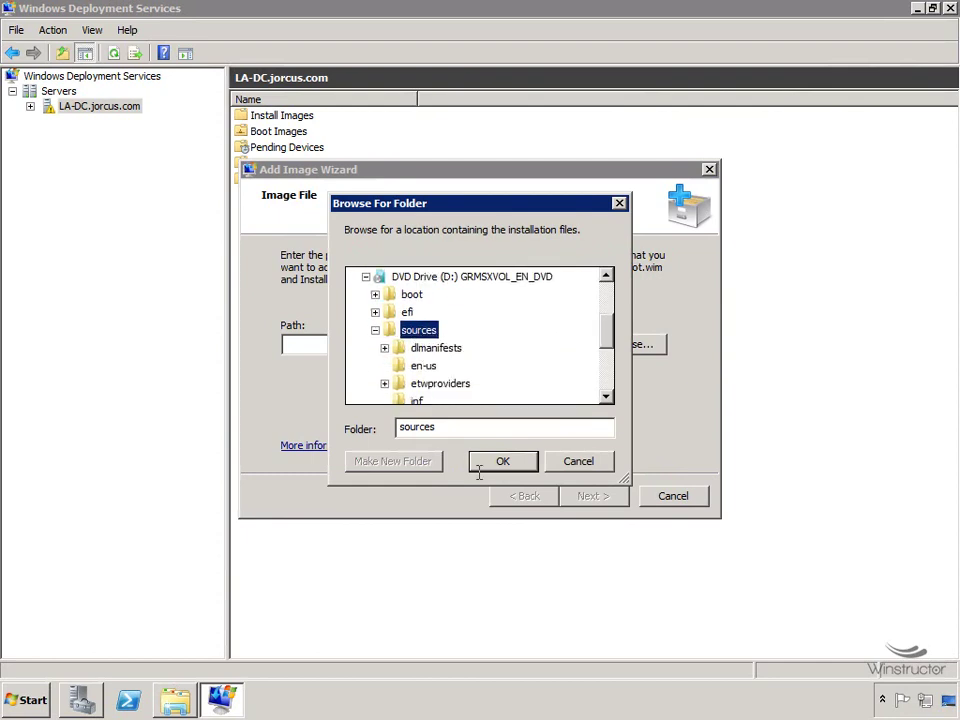
pyautogui.click(508, 462)
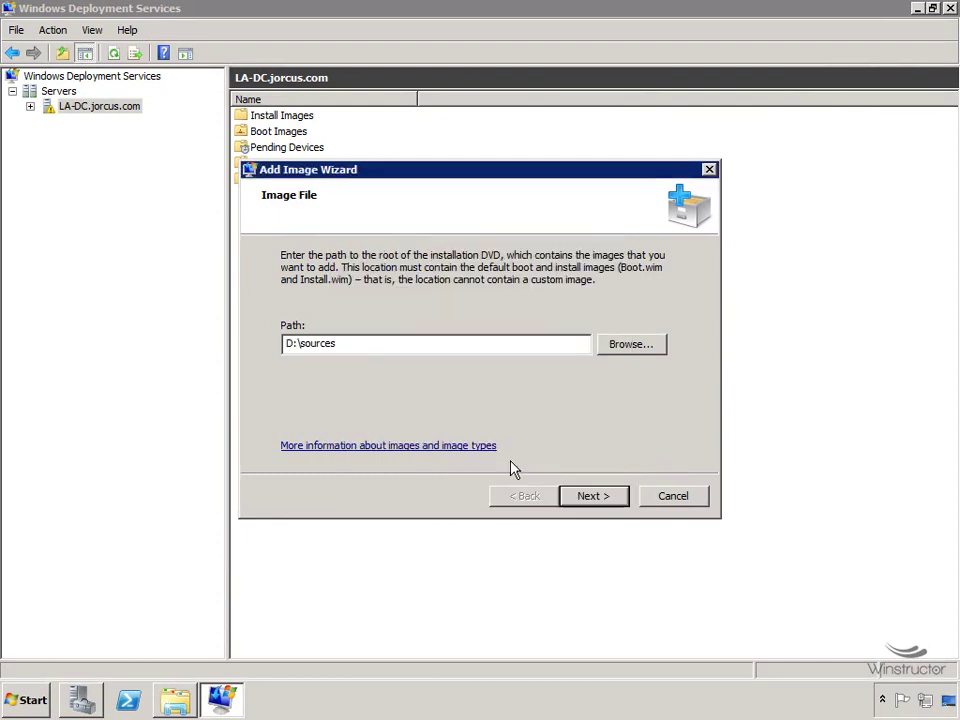
# On the Image Group page, replace the default name ImageGroup1 with 'Windows 2008 x64'.
pyautogui.click(594, 496)
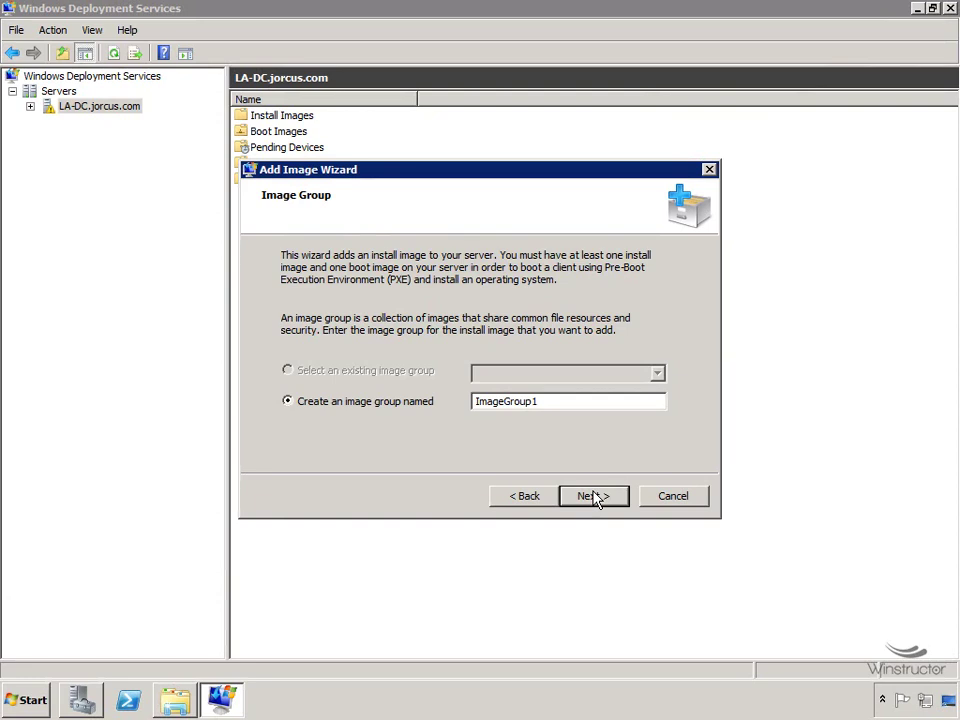
pyautogui.moveTo(561, 404); pyautogui.dragTo(462, 410)
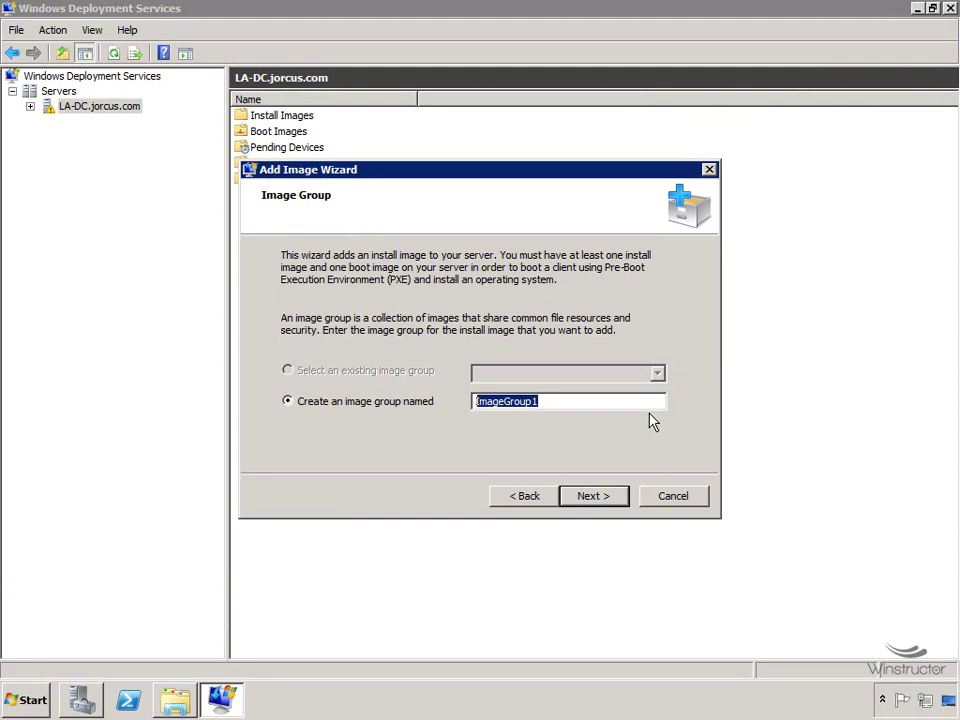
pyautogui.write('W')
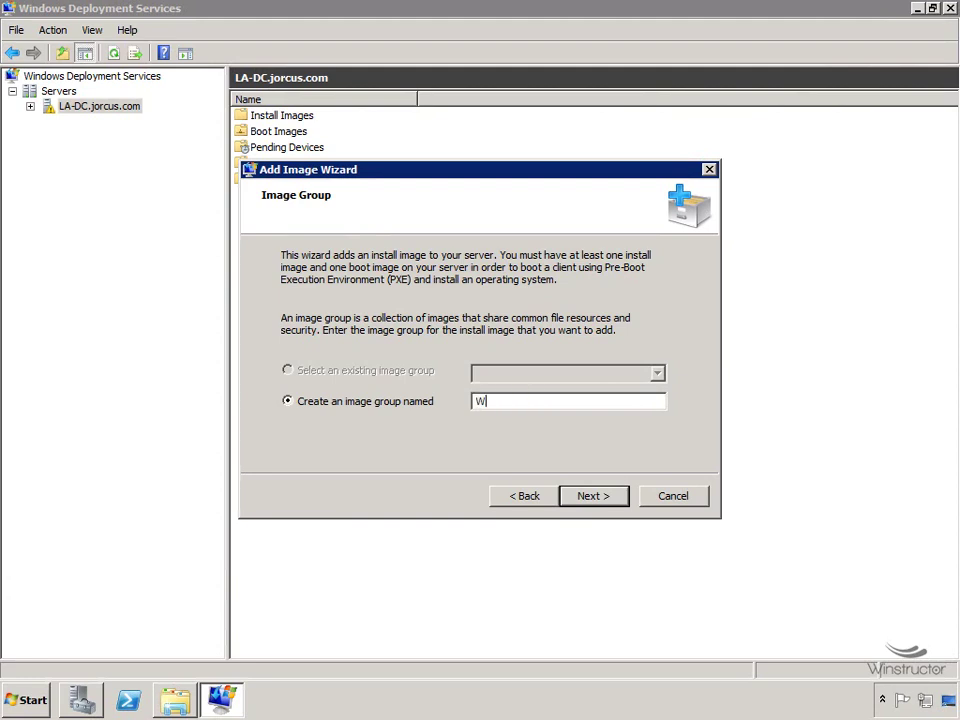
pyautogui.write('indows 2008 x64')
# Advance to Review Settings, showing D:\sources with 8 install images and 1 boot image.
pyautogui.click(611, 497)
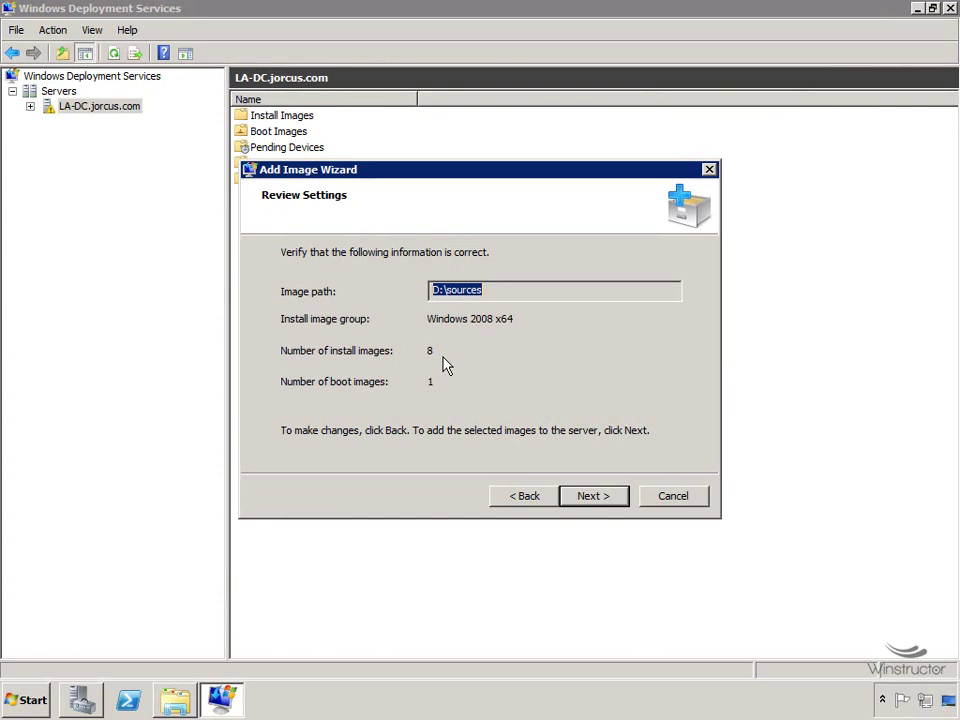
# Add the 8 install images and 1 boot image to the server, then finish the wizard.
pyautogui.click(593, 496)
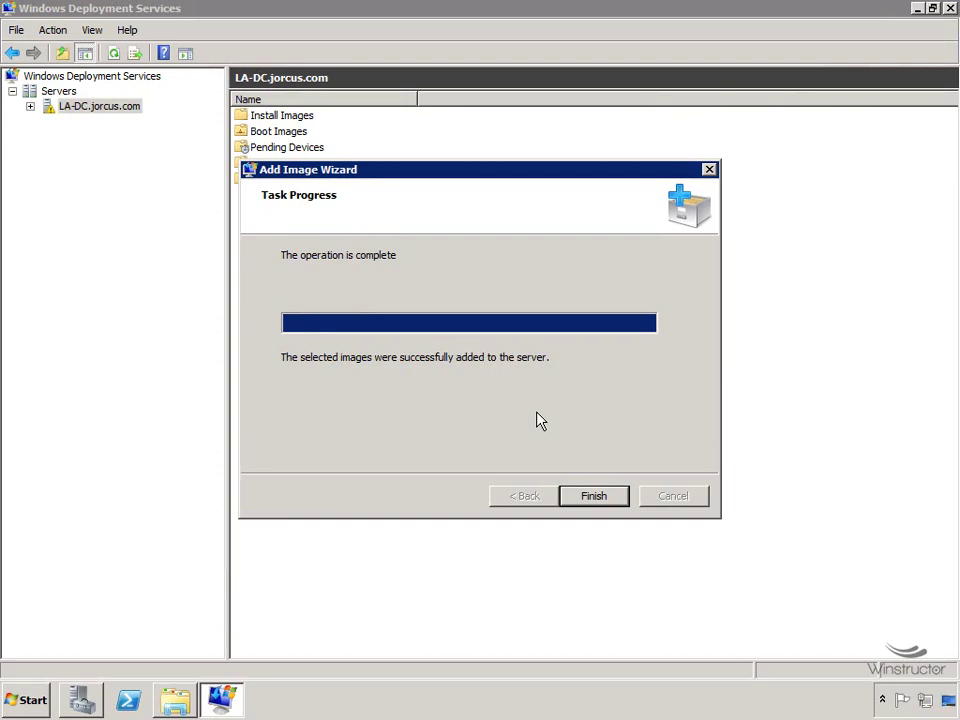
pyautogui.click(595, 497)
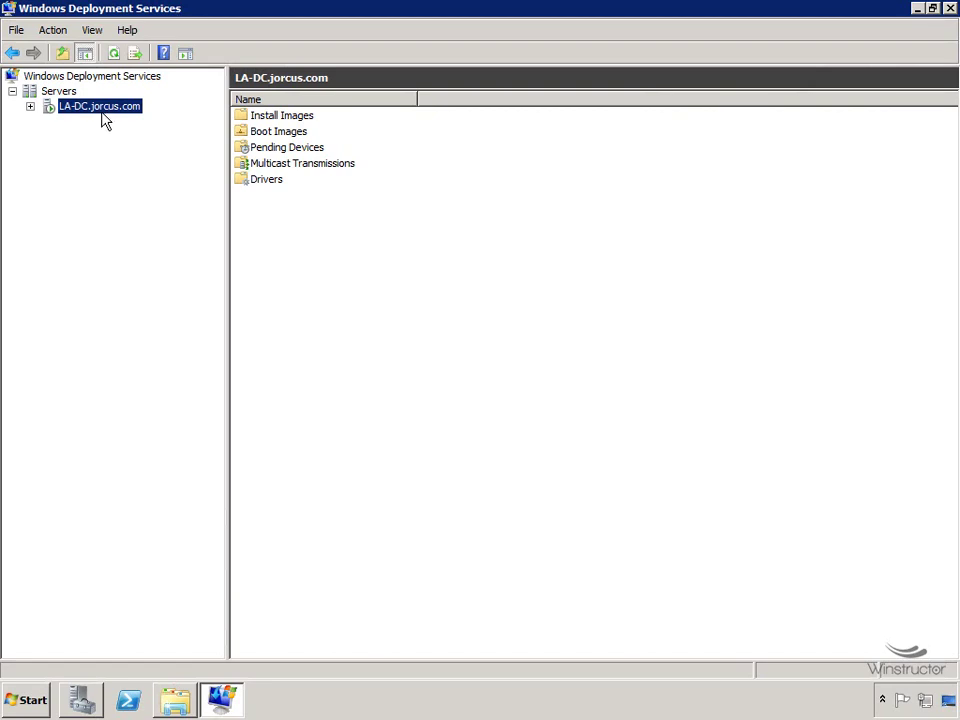
# Open LA-DC.jorcus.com Properties and inspect its computer name and C:\RemoteInstall folder.
pyautogui.rightClick(108, 118)
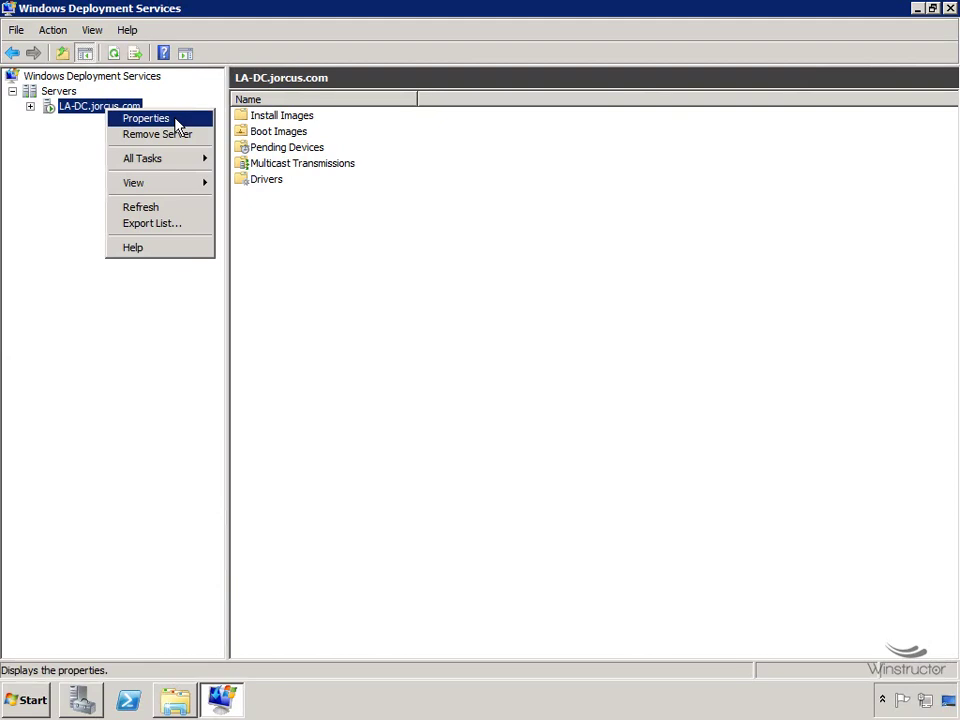
pyautogui.click(146, 118)
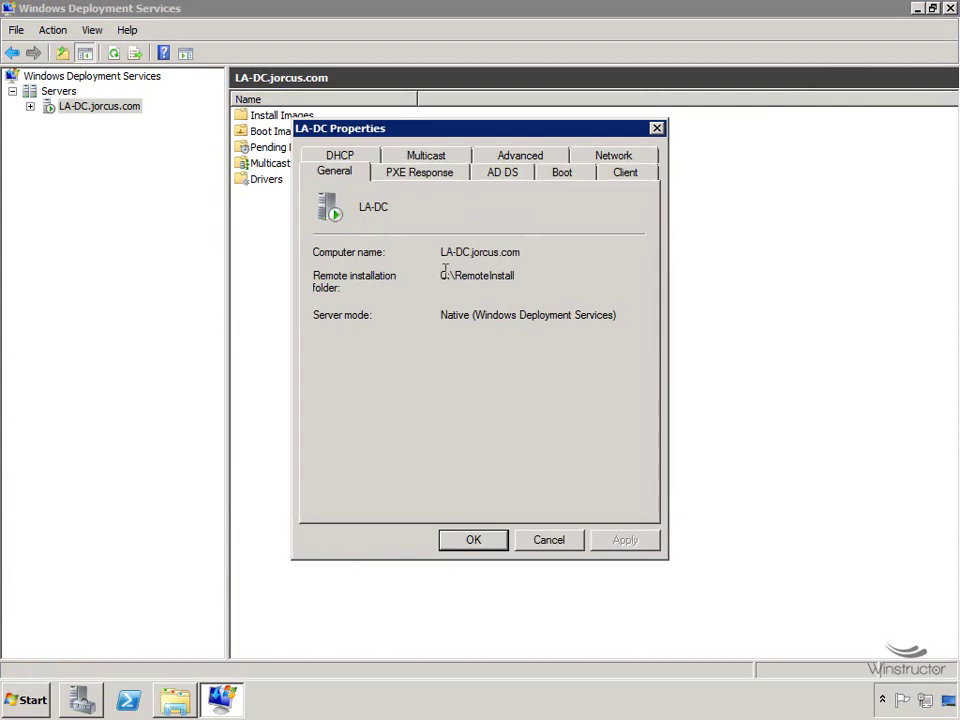
pyautogui.moveTo(441, 252); pyautogui.dragTo(516, 252)
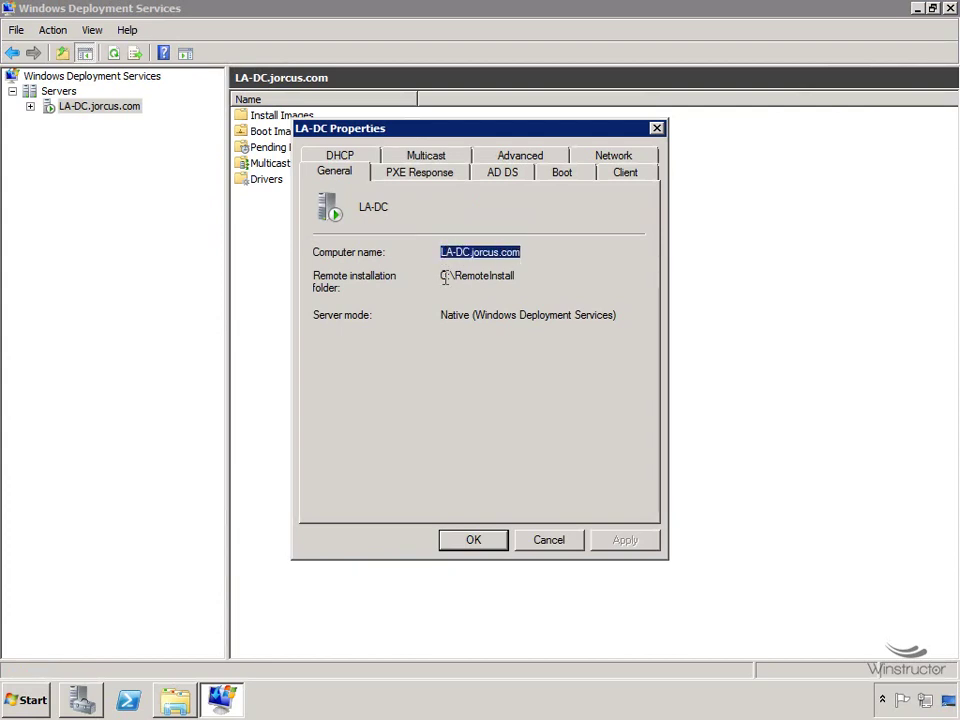
pyautogui.moveTo(440, 275); pyautogui.dragTo(520, 278)
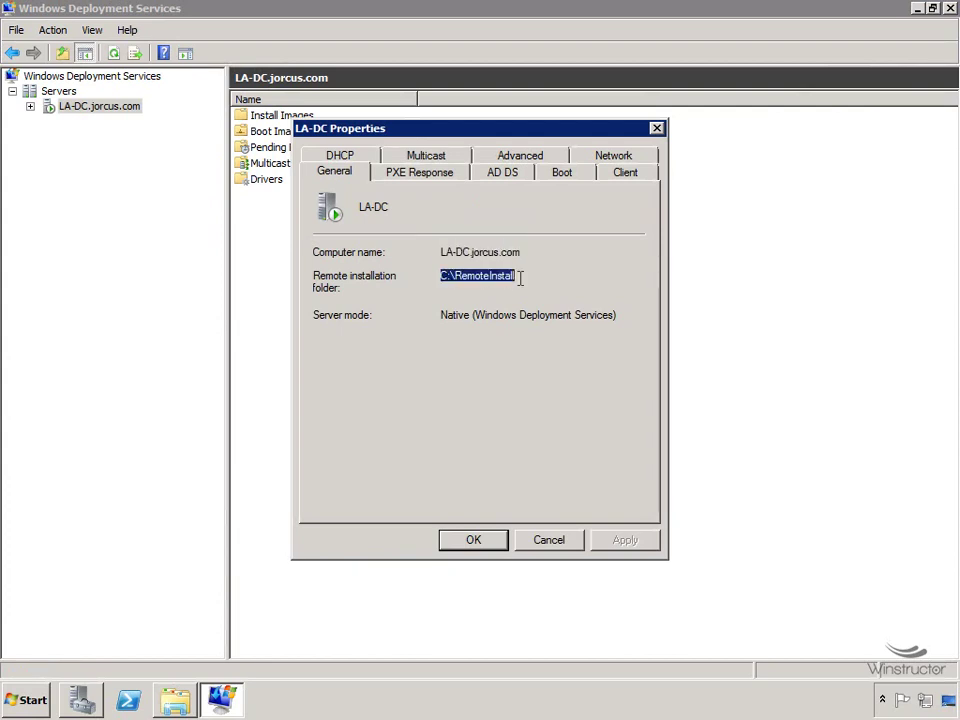
# Show the PXE Response policy: respond to all known and unknown clients, 0-second delay.
pyautogui.click(444, 180)
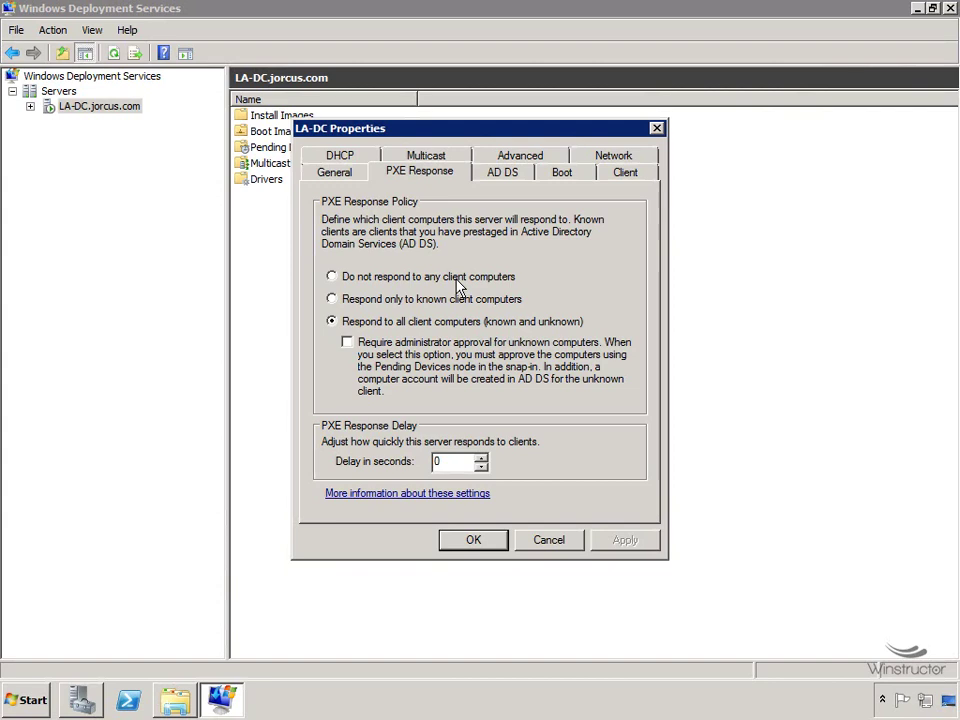
# Switch to the AD DS tab and select the %61Username%# naming format value.
pyautogui.click(520, 182)
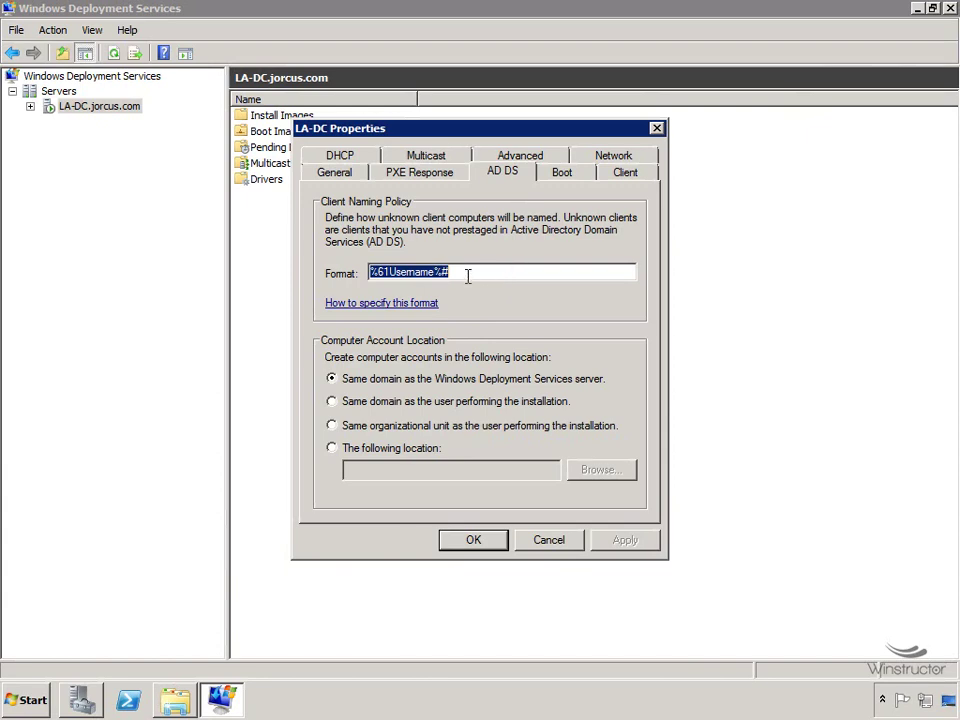
pyautogui.moveTo(369, 272); pyautogui.dragTo(495, 276)
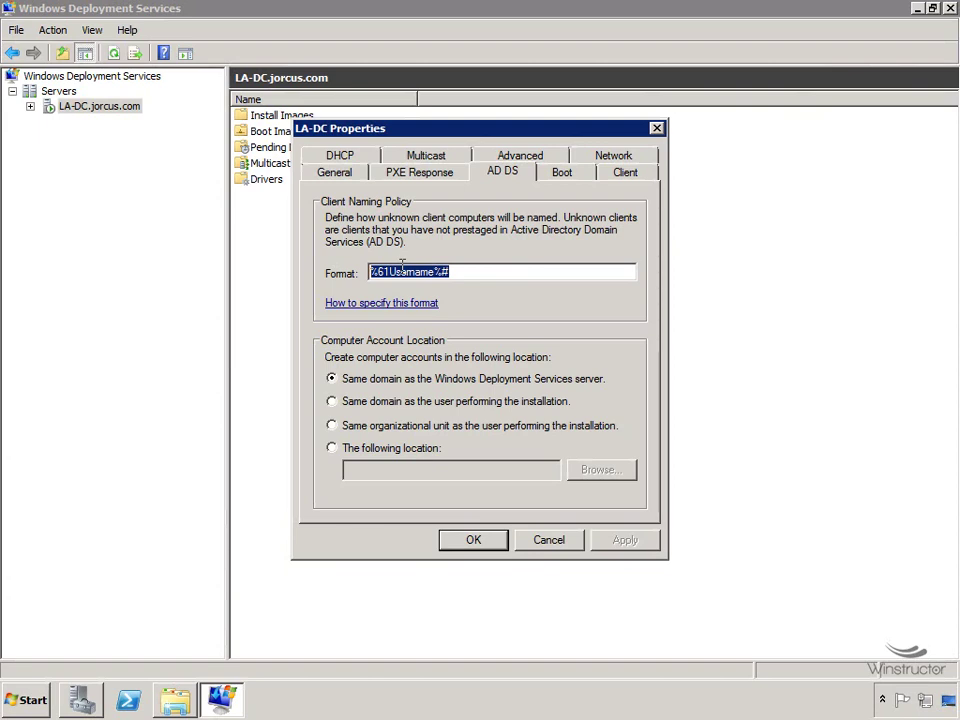
# Try First and Last in place of Username, then overwrite the naming format with Computer%#.
pyautogui.moveTo(390, 272); pyautogui.dragTo(432, 272)
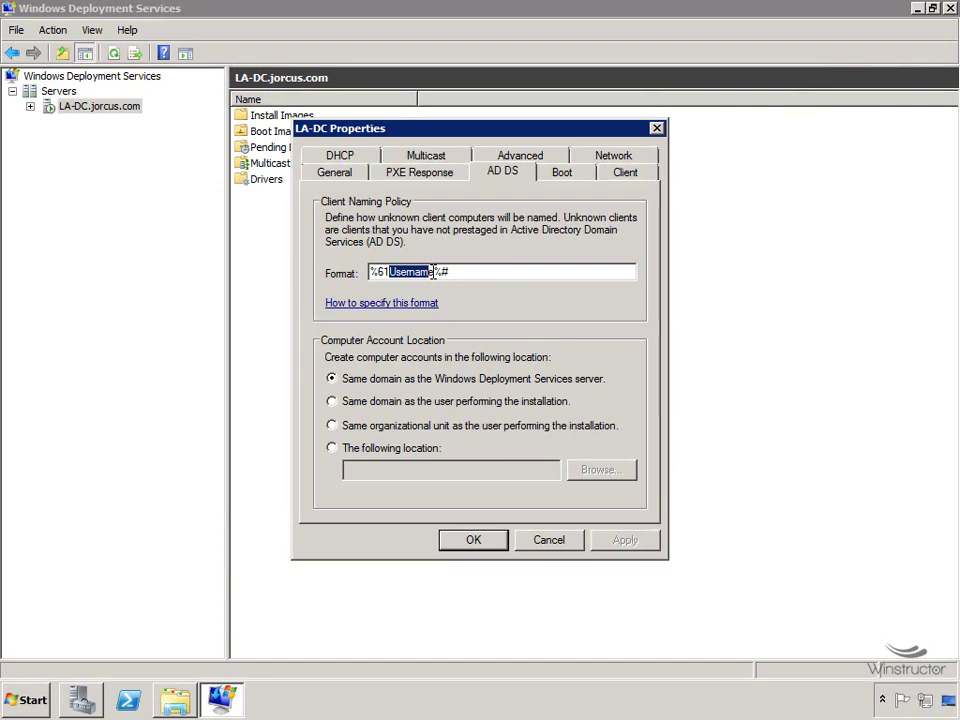
pyautogui.write('First')
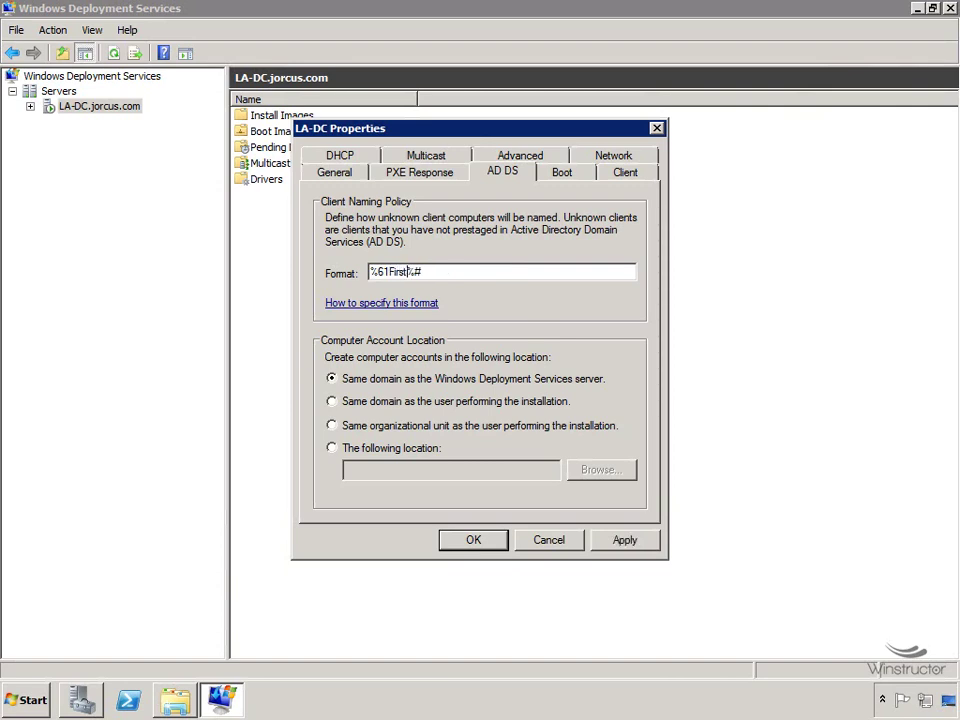
pyautogui.press('BackSpace')
pyautogui.press('BackSpace')
pyautogui.press('BackSpace')
pyautogui.press('BackSpace')
pyautogui.press('BackSpace')
pyautogui.write('Last')
pyautogui.moveTo(469, 272); pyautogui.dragTo(287, 281)
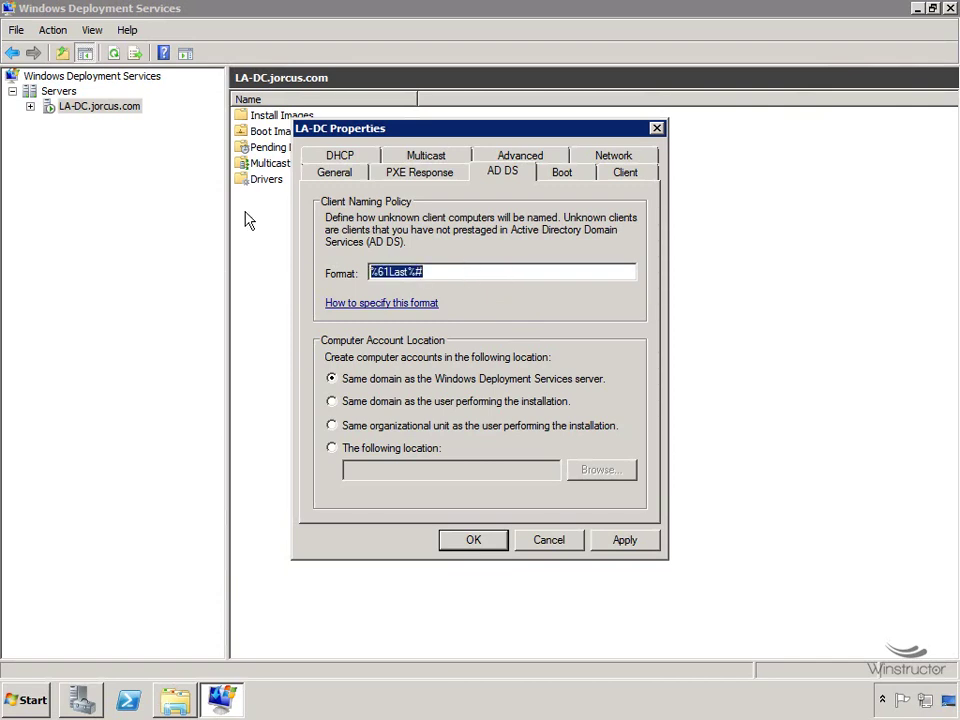
pyautogui.write('Computer')
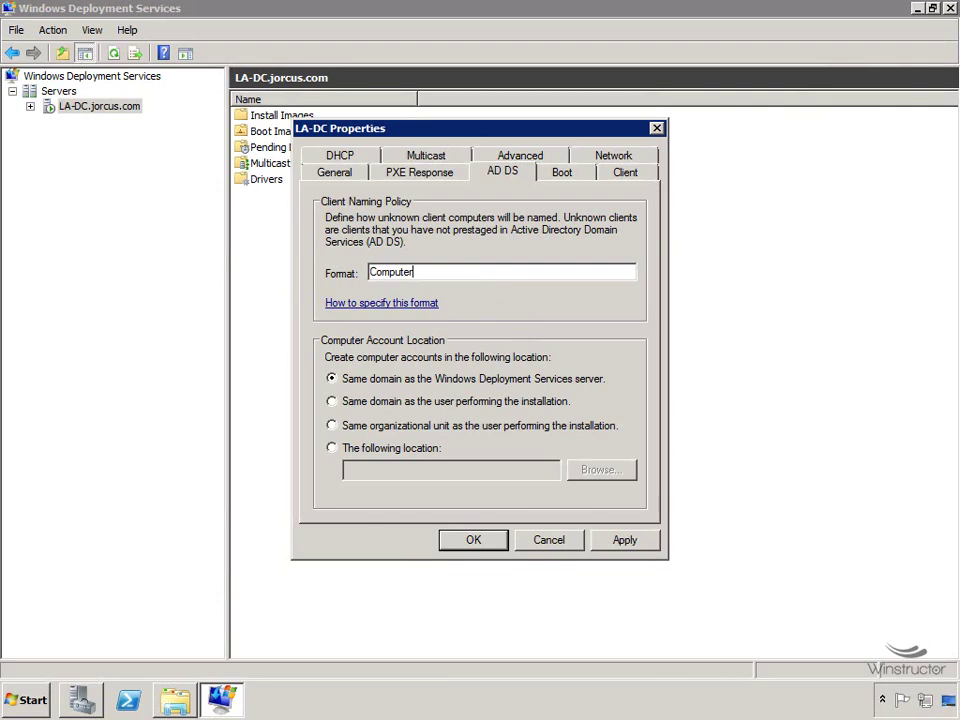
pyautogui.write('%#')
pyautogui.click(410, 303)
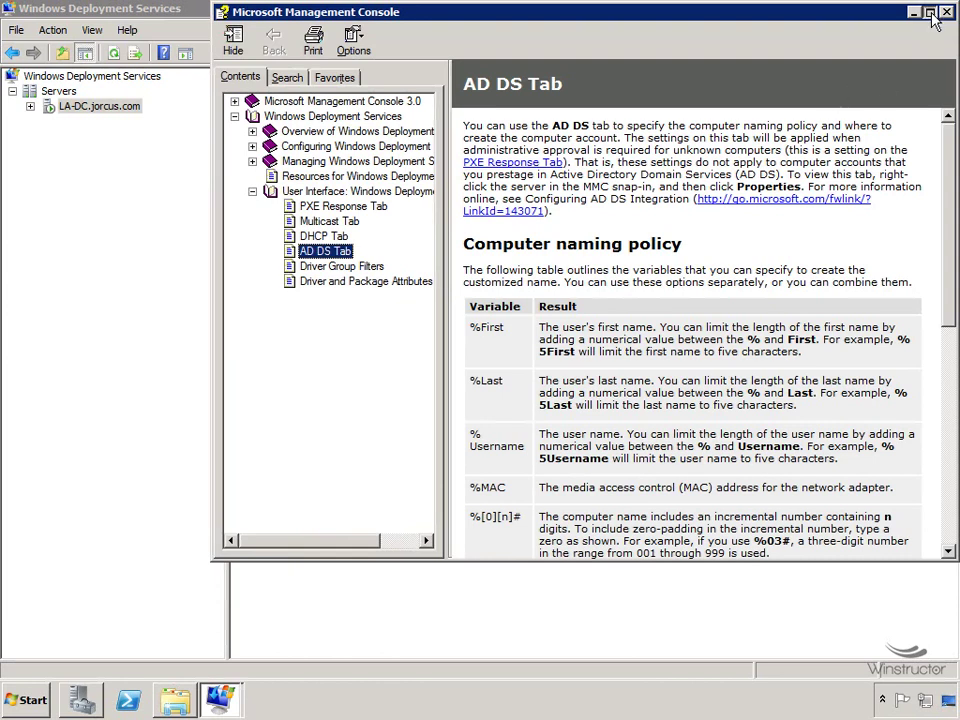
pyautogui.doubleClick(700, 12)
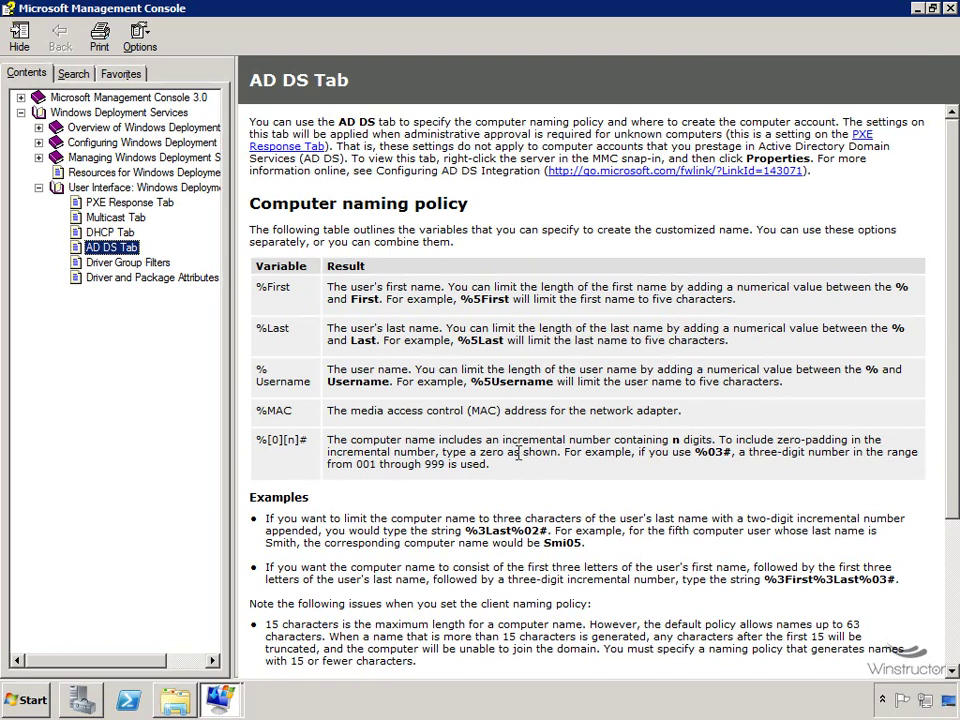
pyautogui.hotkey('alt', 'F4')
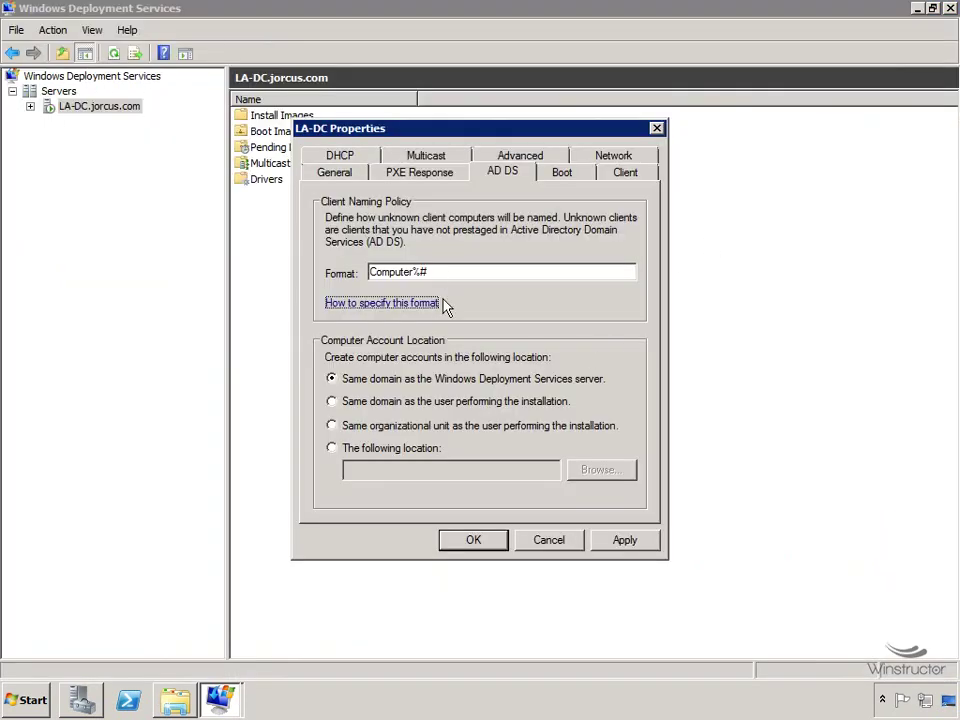
# Insert 04 before # so the naming format reads Computer%04#.
pyautogui.doubleClick(448, 276)
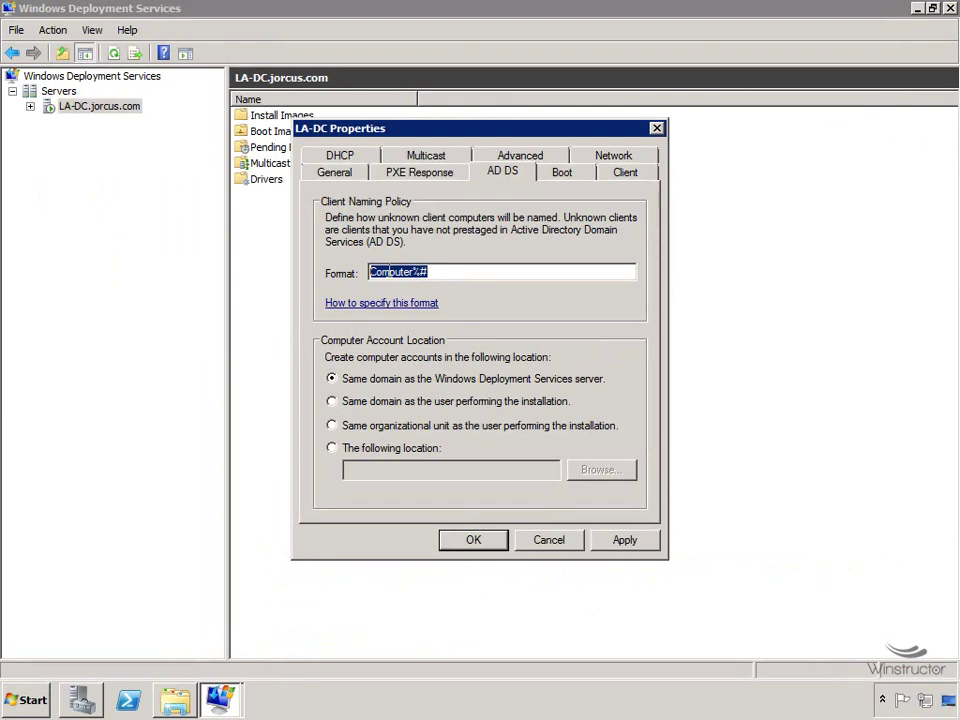
pyautogui.click(412, 272)
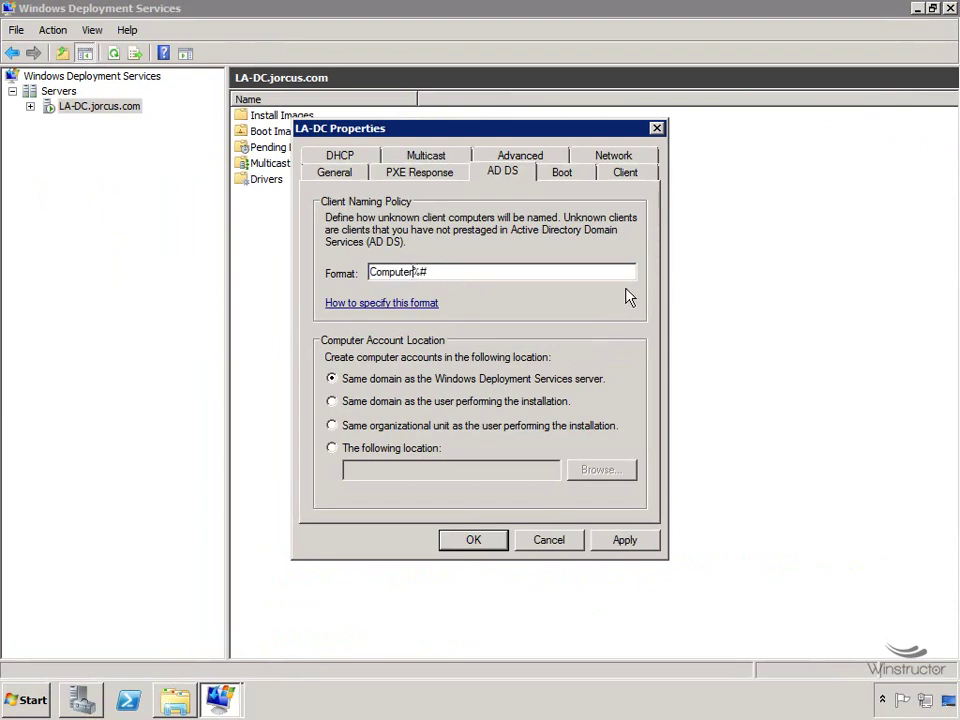
pyautogui.write('04')
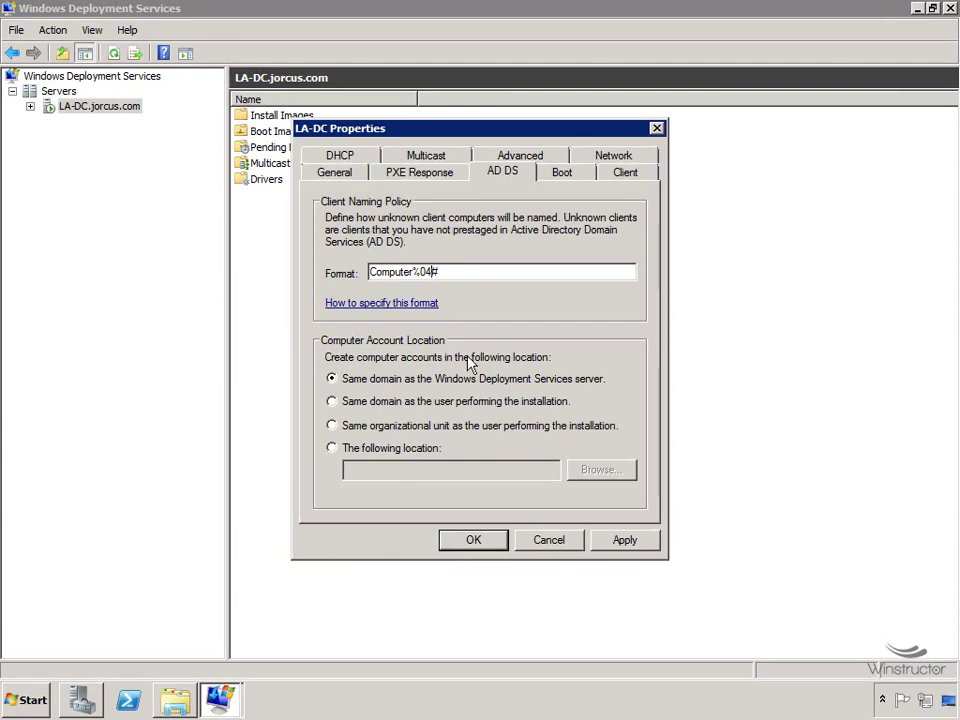
# Review the LA-DC server's Boot, Client and DHCP property pages.
pyautogui.click(566, 174)
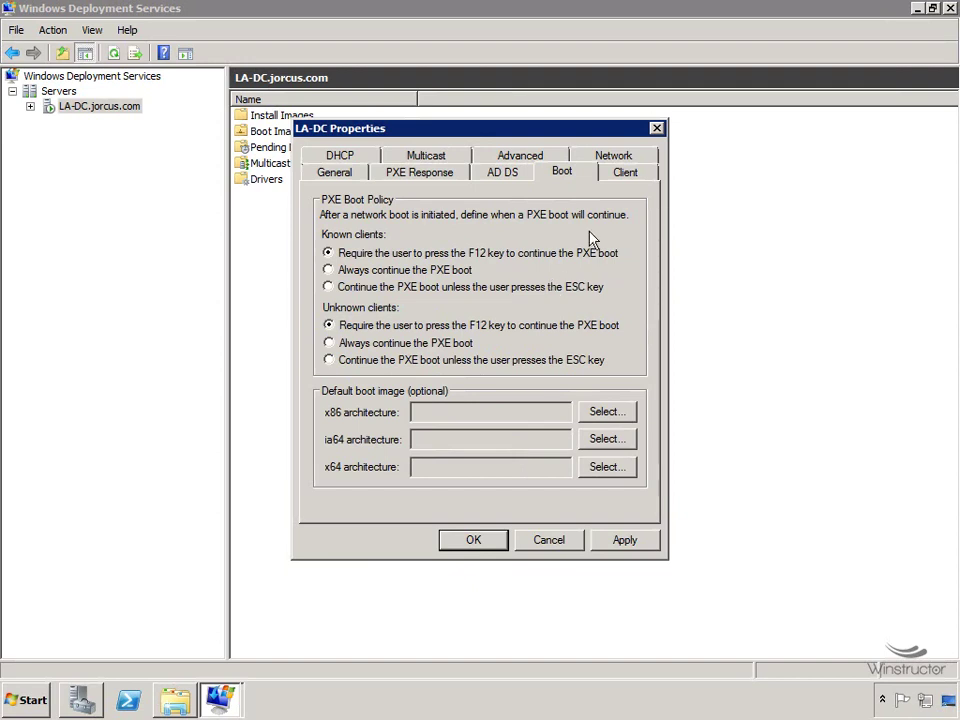
pyautogui.click(625, 175)
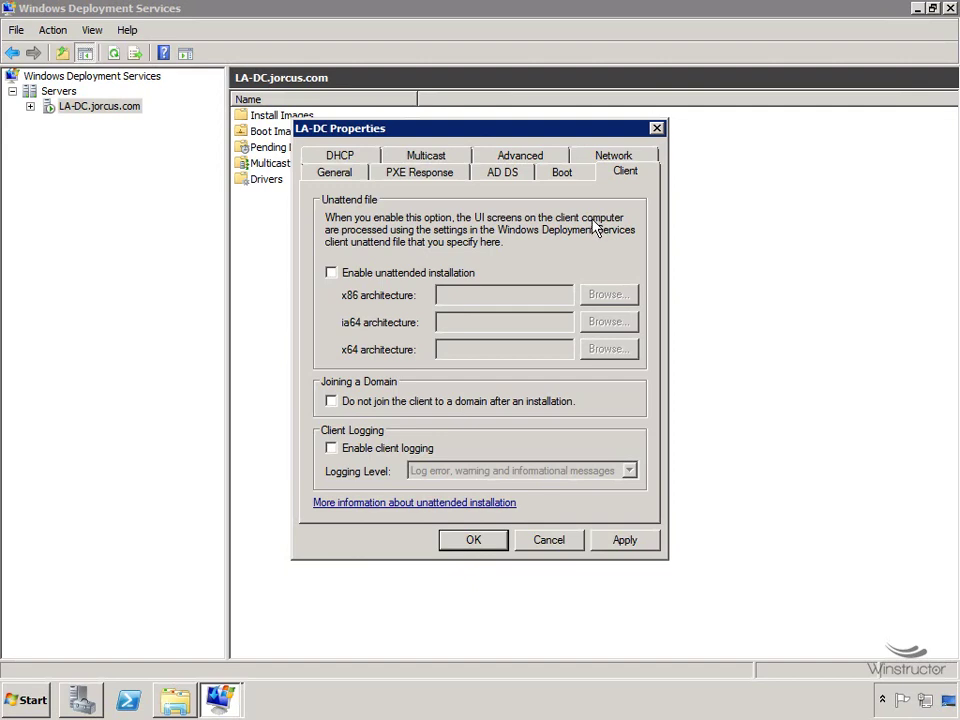
pyautogui.click(345, 158)
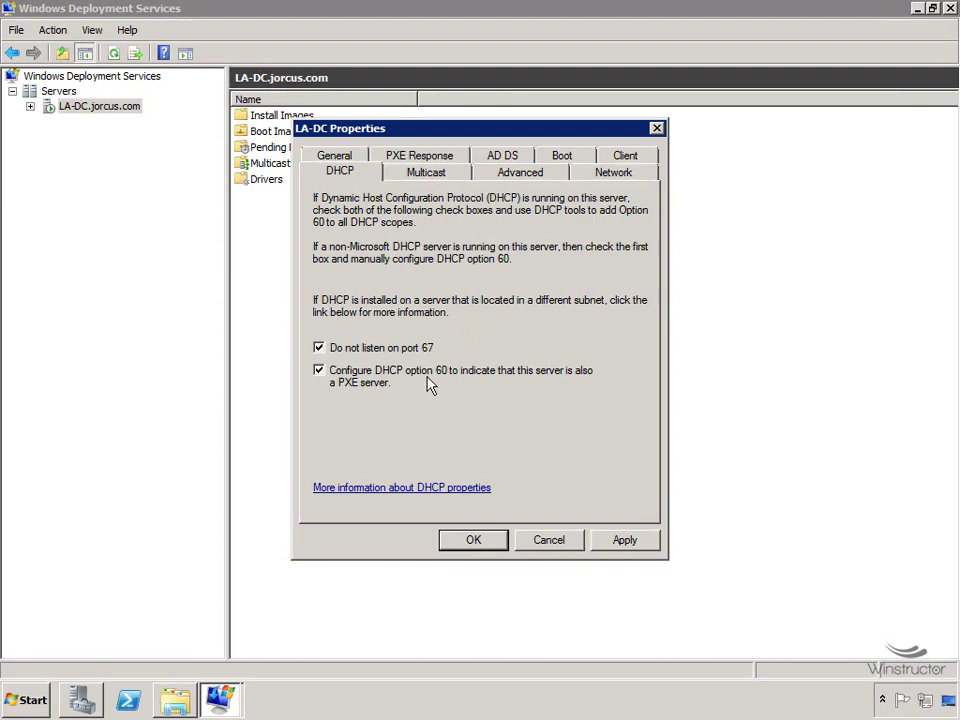
# Check the Multicast, Advanced and Network pages, then close LA-DC Properties without changes.
pyautogui.click(441, 175)
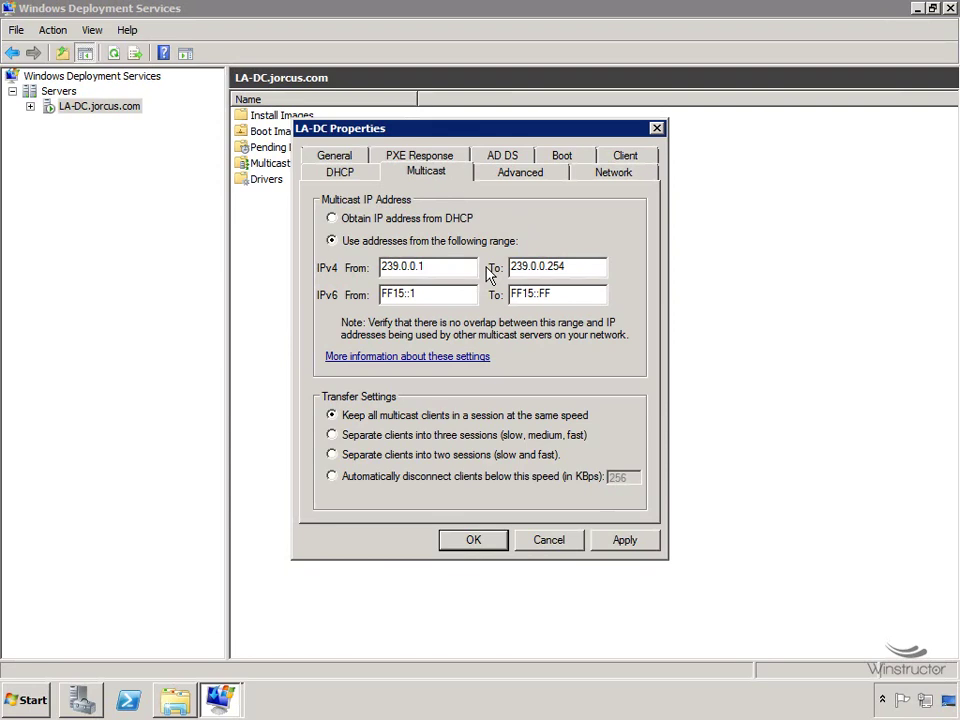
pyautogui.click(555, 175)
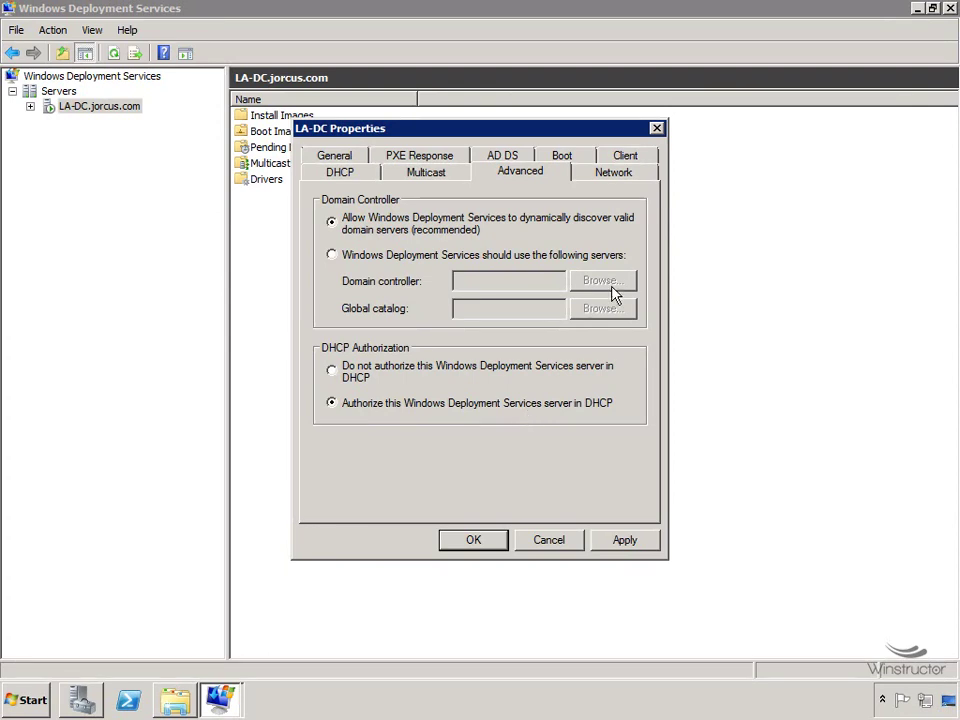
pyautogui.click(630, 182)
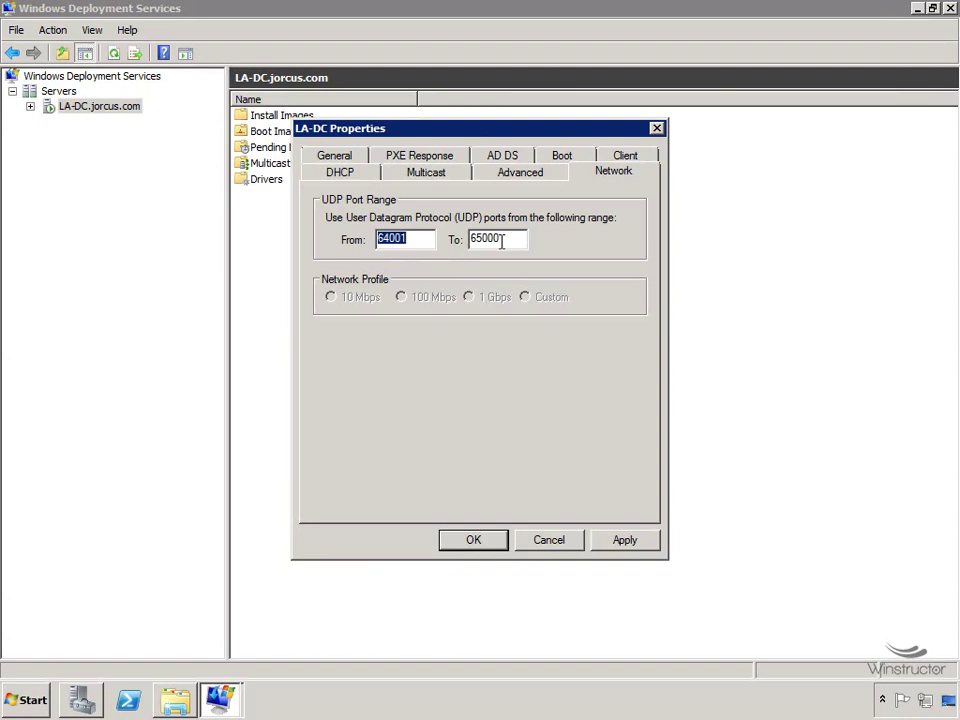
pyautogui.click(476, 541)
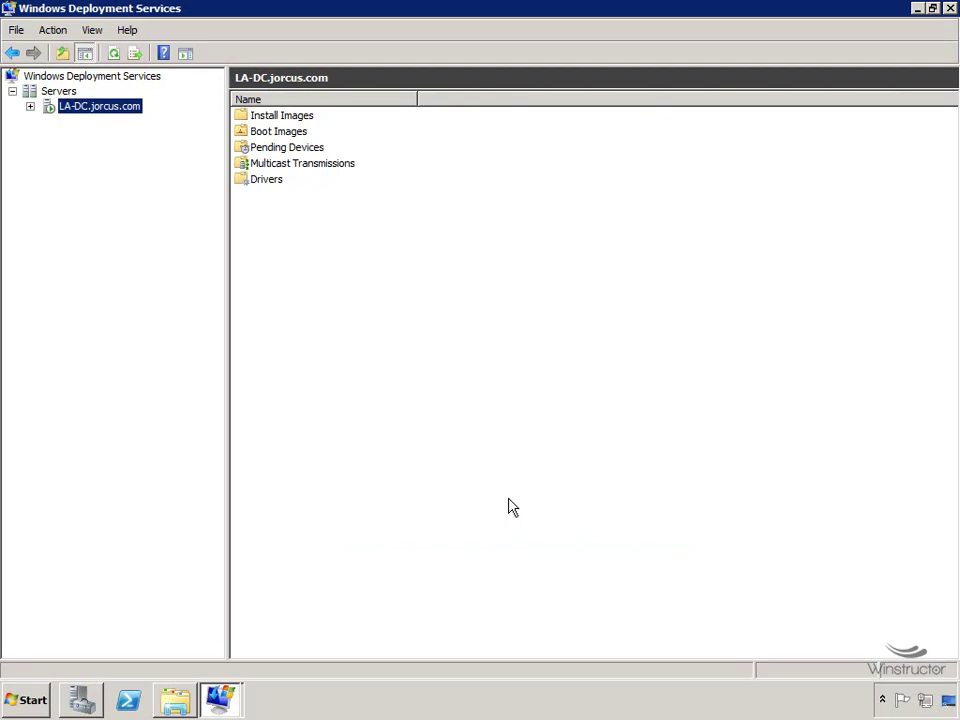
# Open the Windows 2008 x64 install image group and widen the columns to read its eight image names.
pyautogui.click(31, 107)
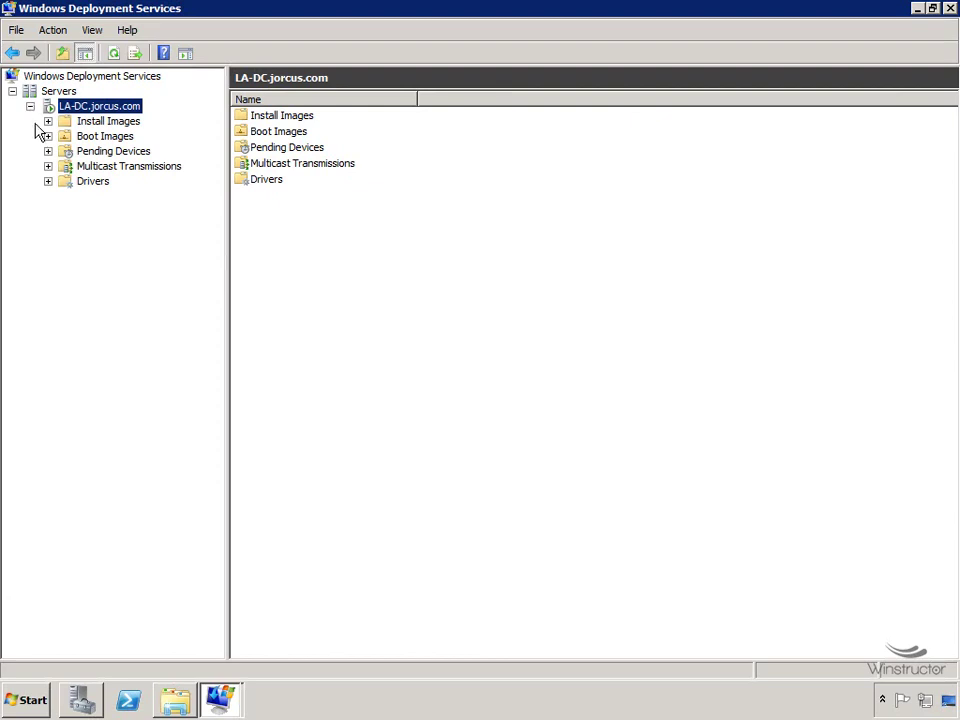
pyautogui.click(96, 124)
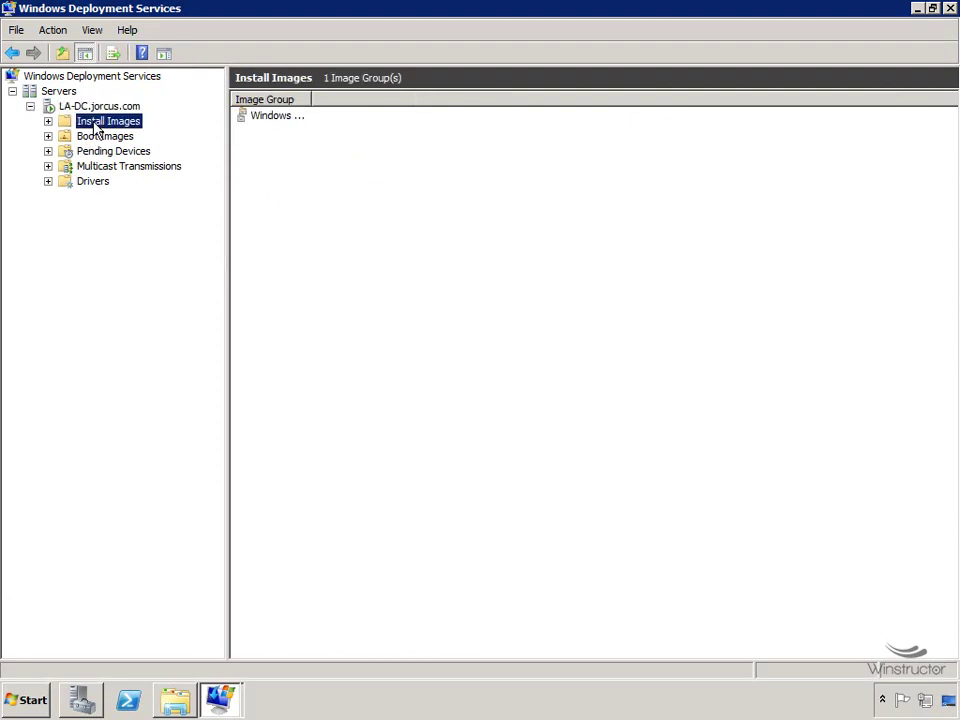
pyautogui.moveTo(311, 99); pyautogui.dragTo(396, 98)
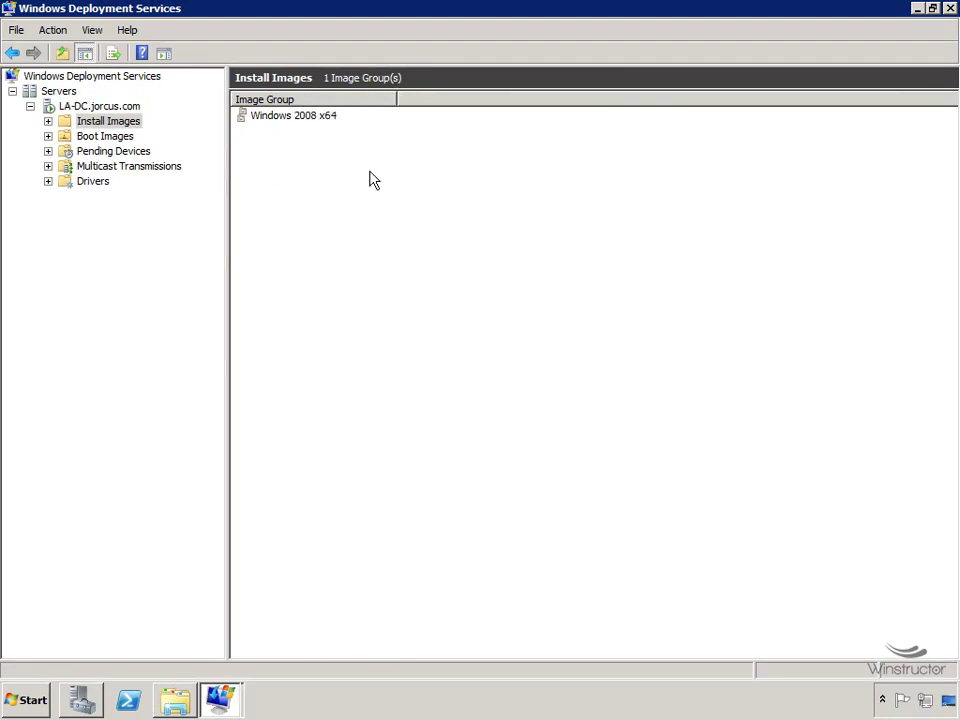
pyautogui.doubleClick(303, 119)
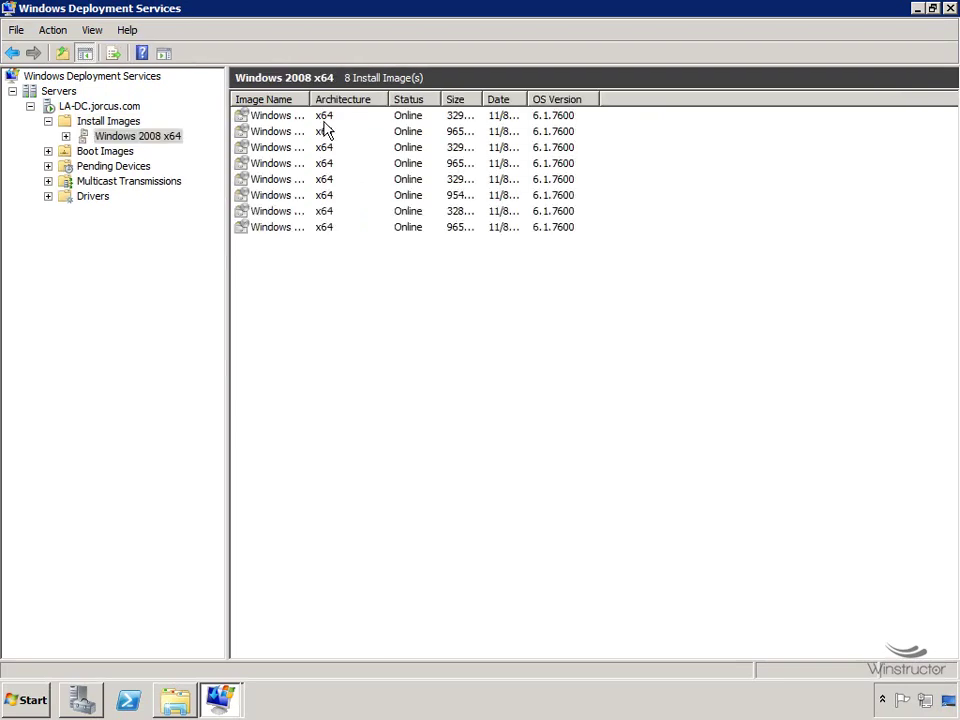
pyautogui.moveTo(312, 99); pyautogui.dragTo(364, 99)
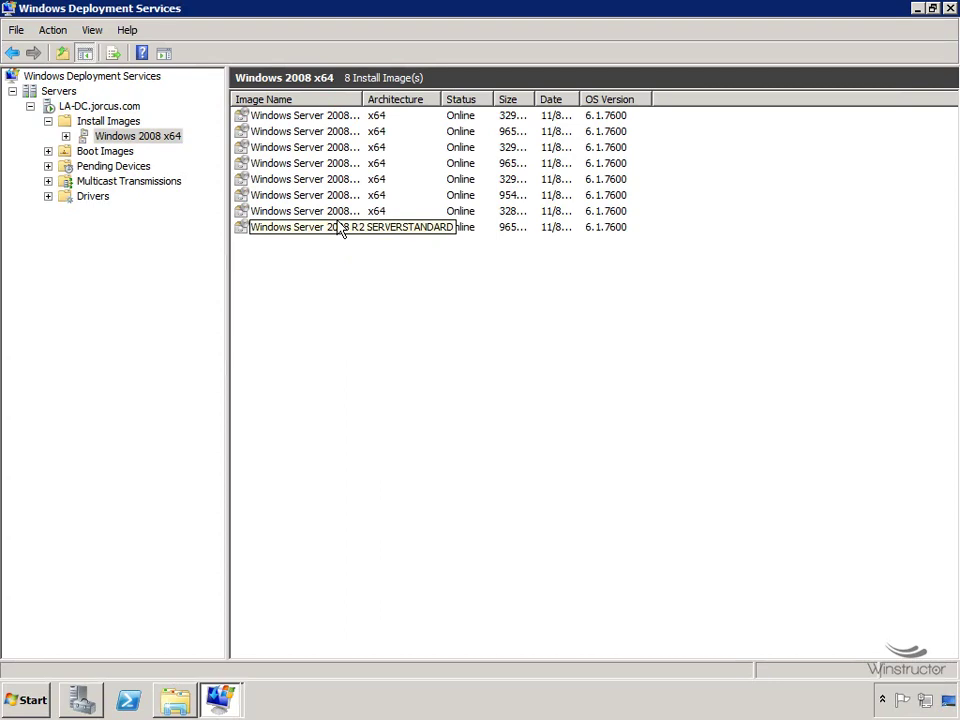
pyautogui.moveTo(363, 99); pyautogui.dragTo(549, 99)
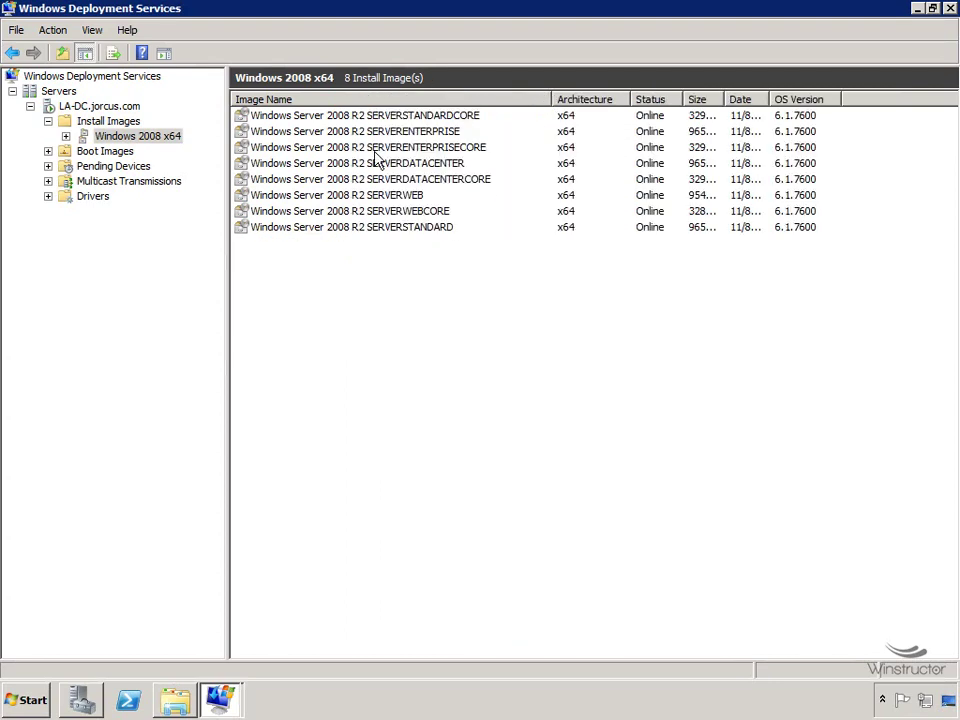
pyautogui.click(420, 117)
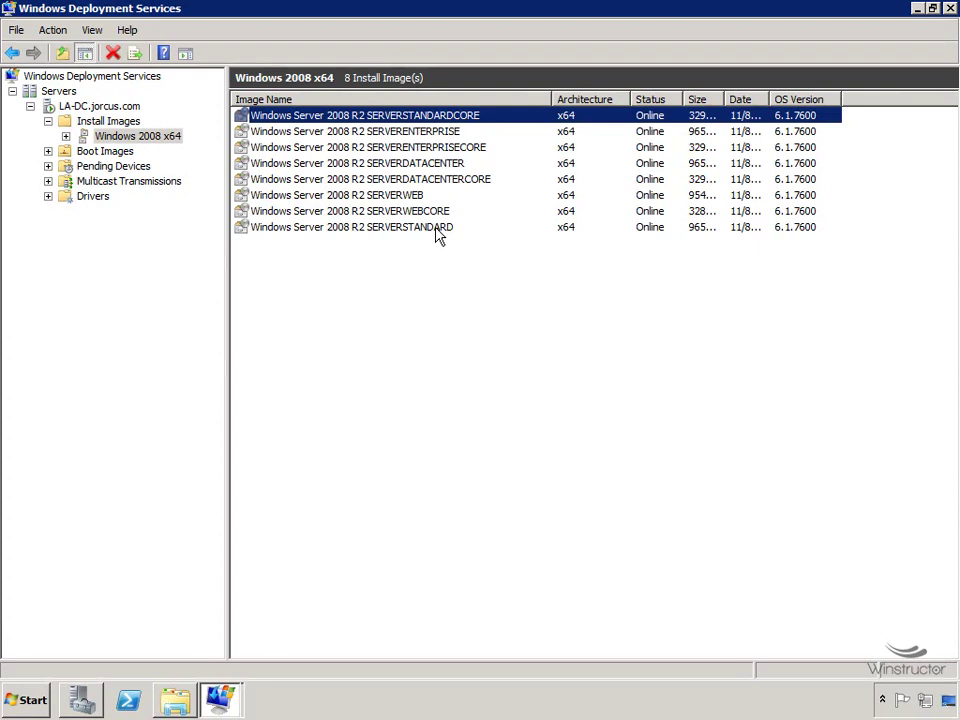
# Add an install image into a new image group named 'Windows Vista x64'.
pyautogui.rightClick(110, 121)
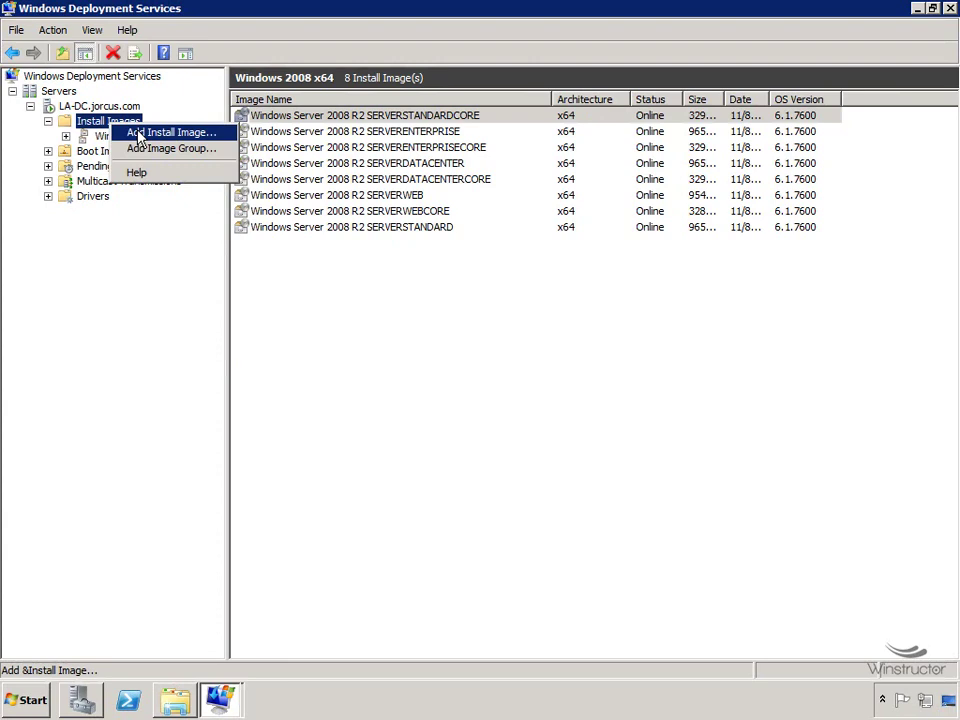
pyautogui.click(203, 136)
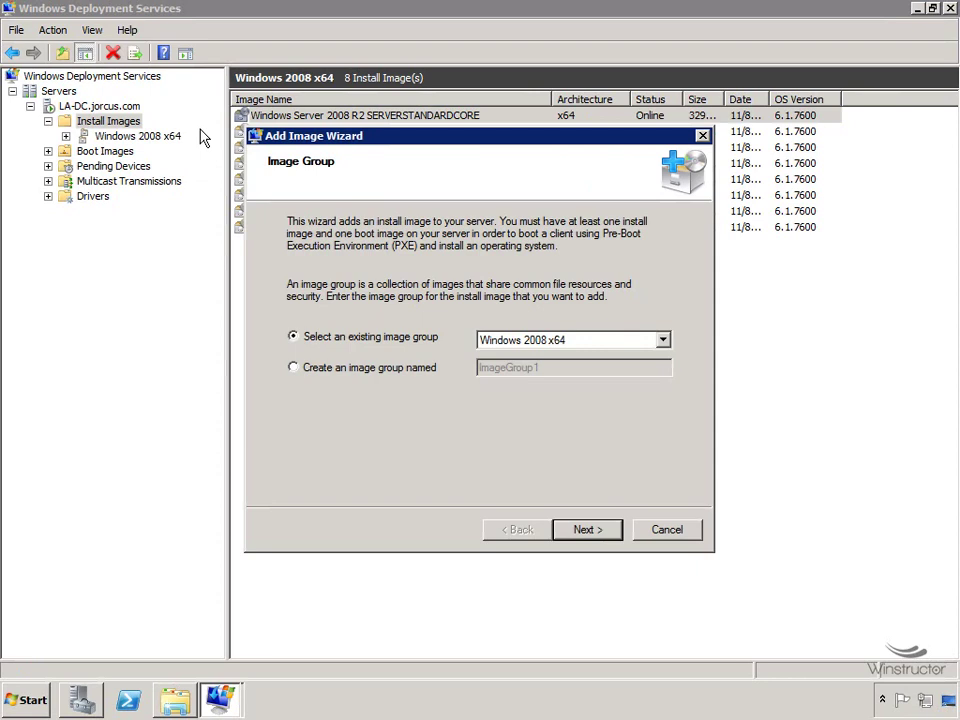
pyautogui.click(382, 369)
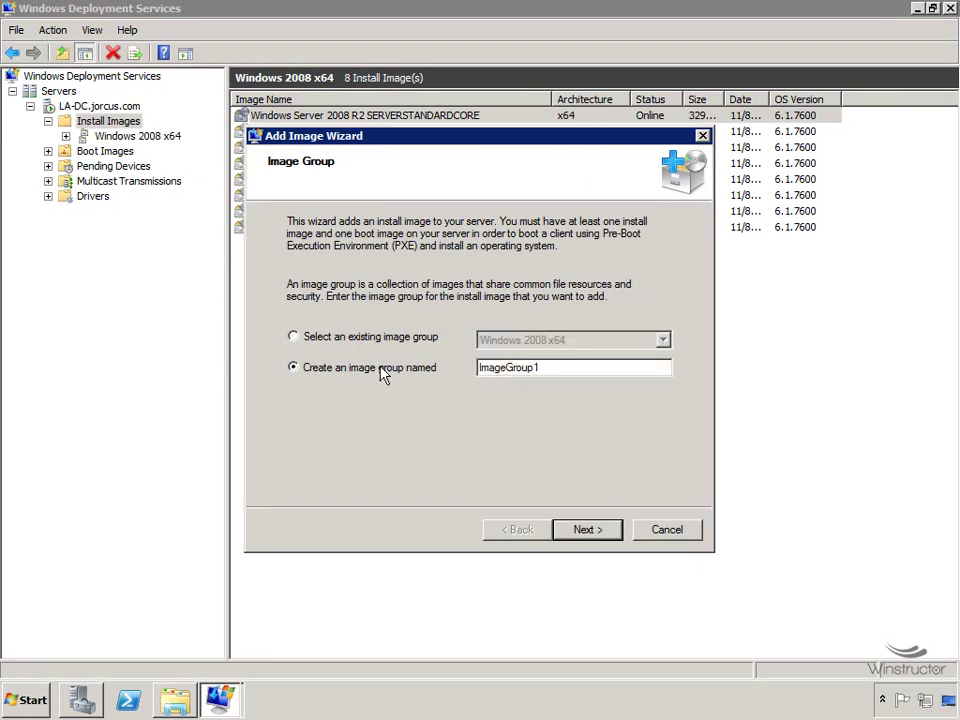
pyautogui.moveTo(561, 369); pyautogui.dragTo(470, 370)
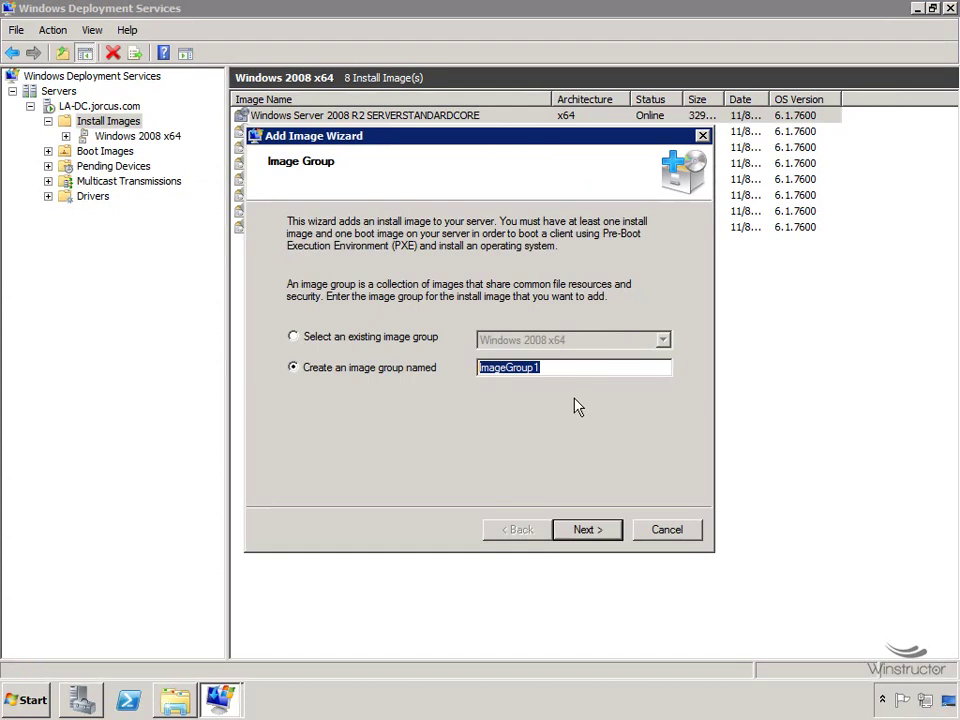
pyautogui.write('Windows Vista ')
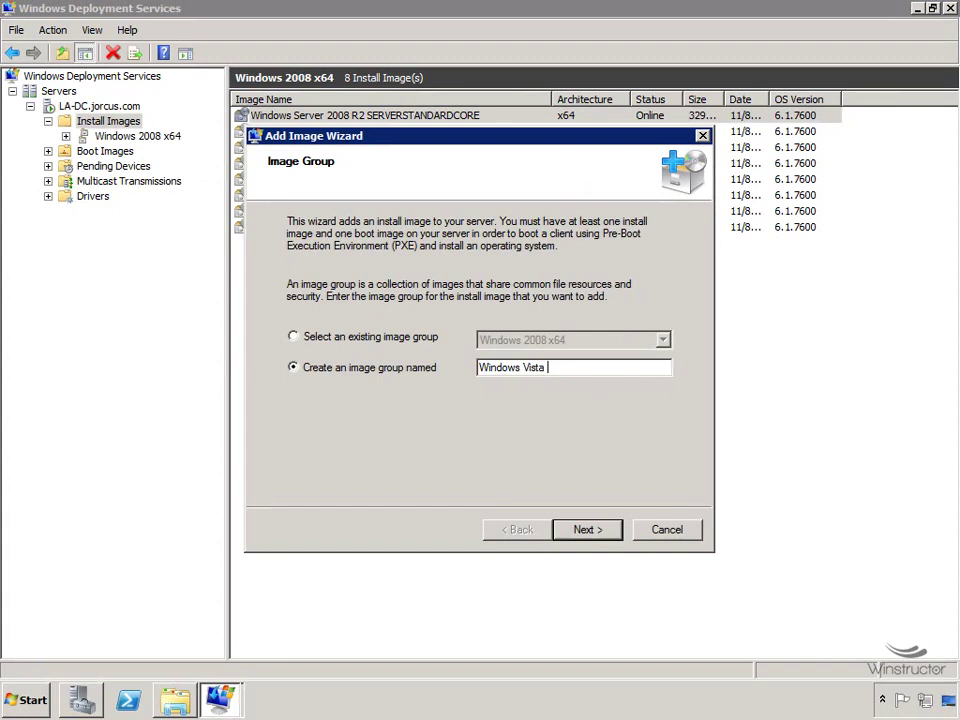
pyautogui.write('x674')
pyautogui.press('BackSpace')
pyautogui.press('BackSpace')
pyautogui.write('4')
pyautogui.click(591, 531)
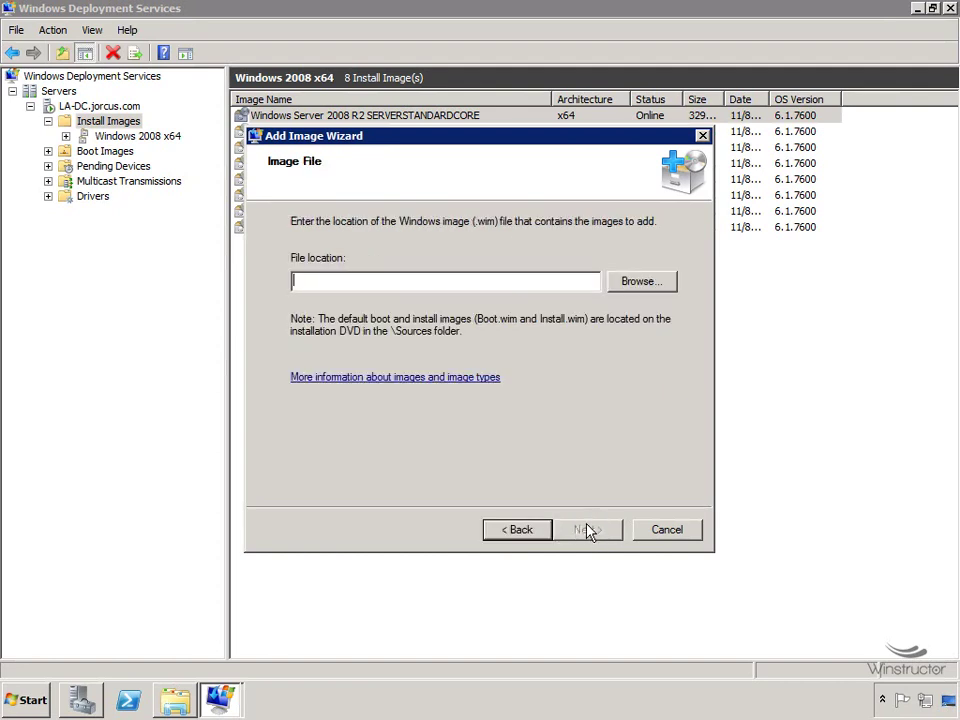
# Choose D:\sources\install.wim from the DVD as the image file.
pyautogui.click(650, 288)
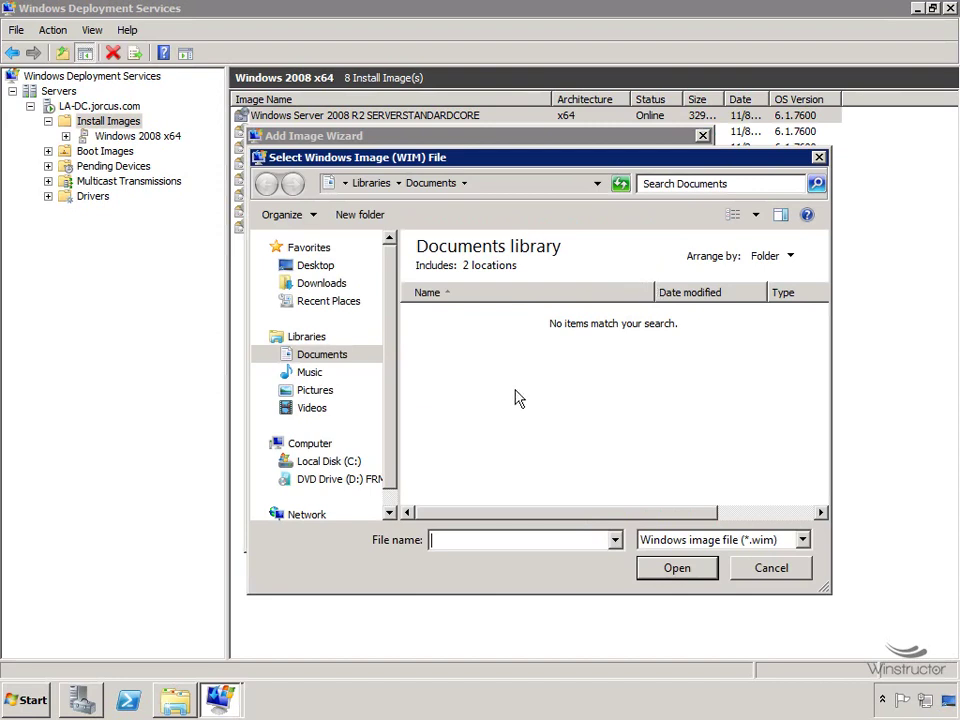
pyautogui.click(273, 481)
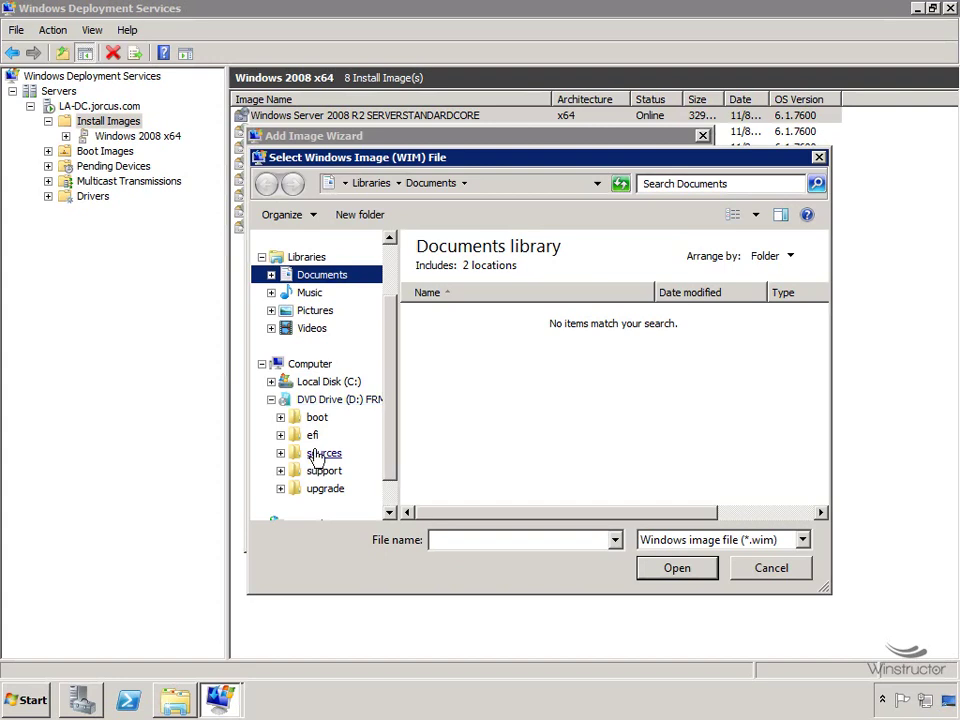
pyautogui.click(323, 454)
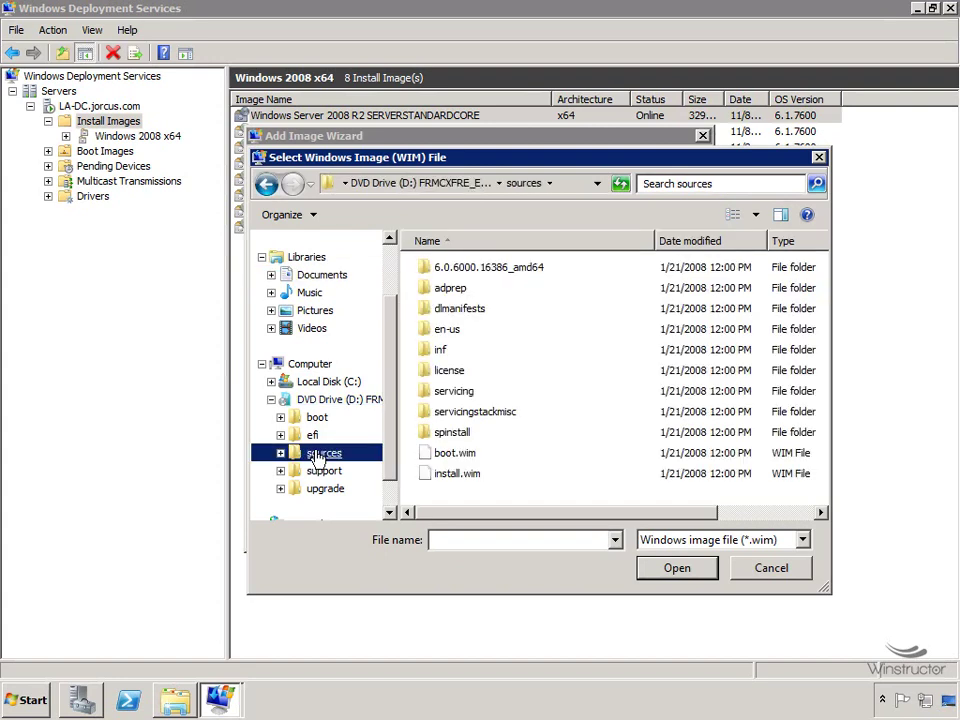
pyautogui.click(456, 475)
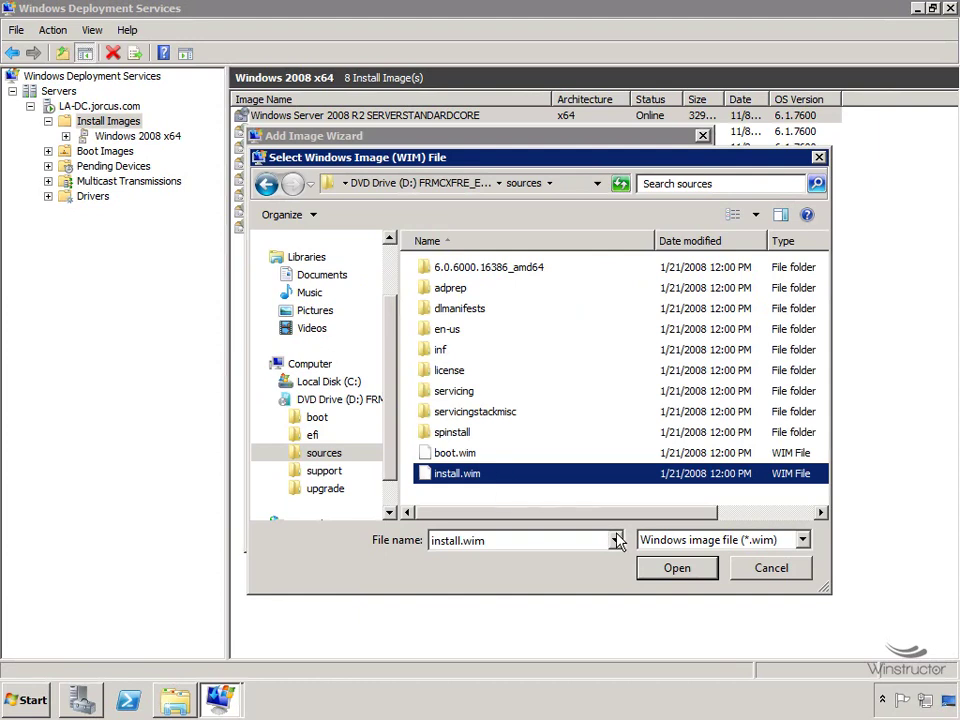
pyautogui.click(686, 569)
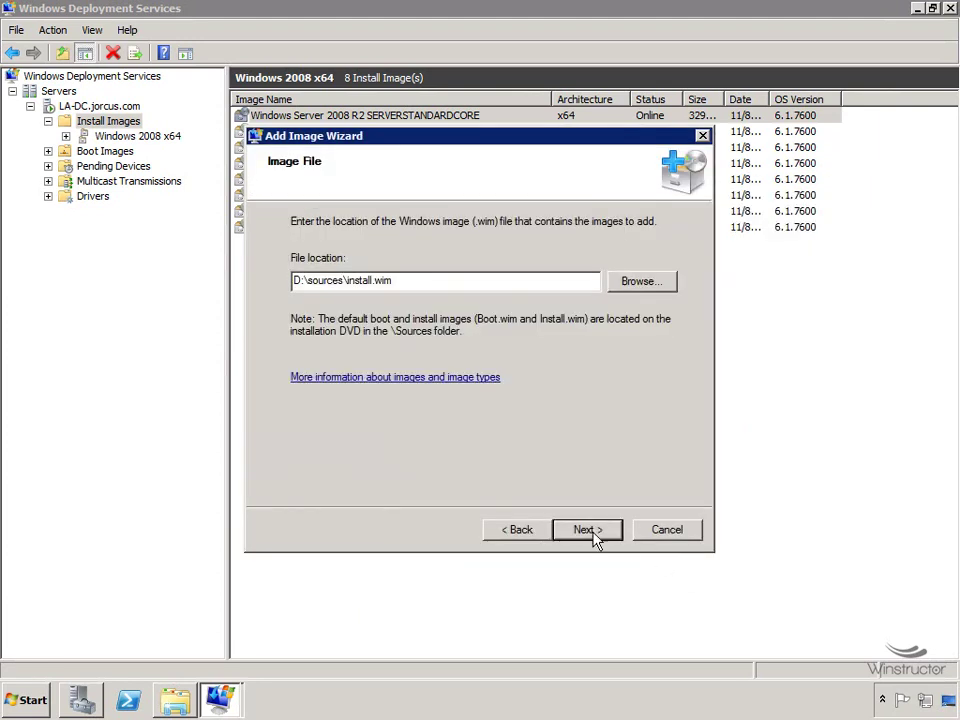
# Exclude Vista HOMEBASIC and HOMEPREMIUM, adding only ULTIMATE and BUSINESS to the server.
pyautogui.click(588, 530)
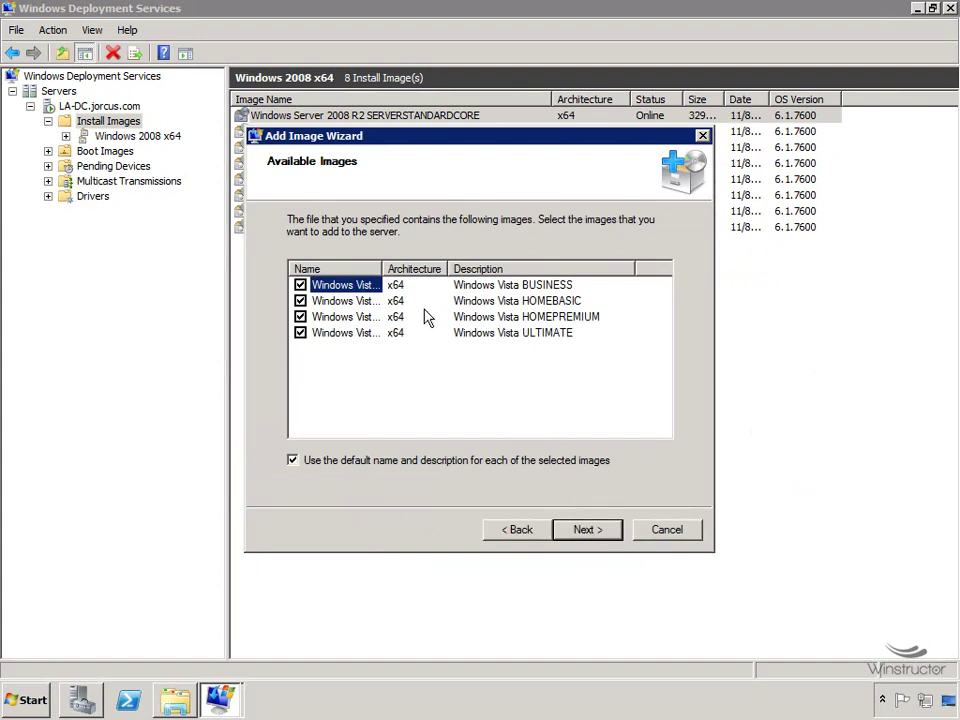
pyautogui.moveTo(381, 265); pyautogui.dragTo(434, 267)
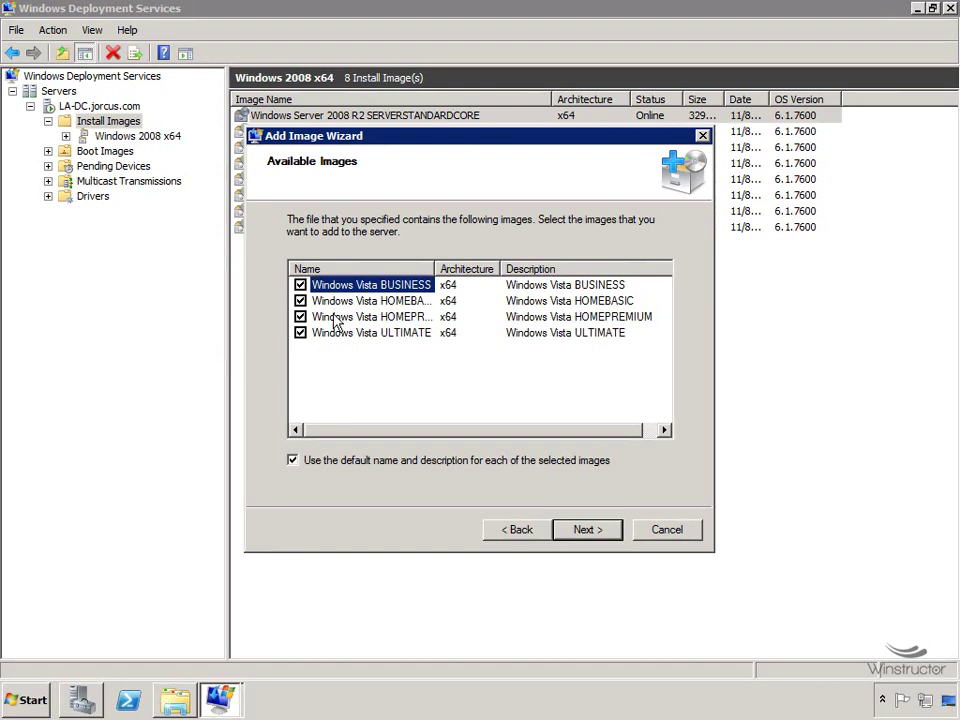
pyautogui.click(300, 300)
pyautogui.click(300, 316)
pyautogui.click(588, 530)
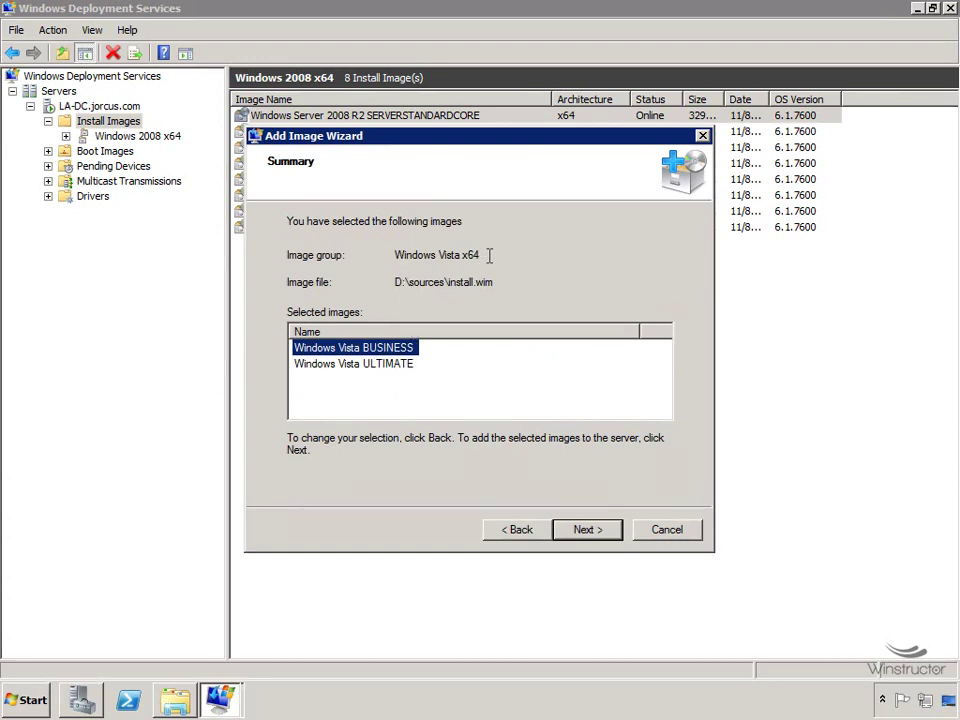
pyautogui.click(593, 538)
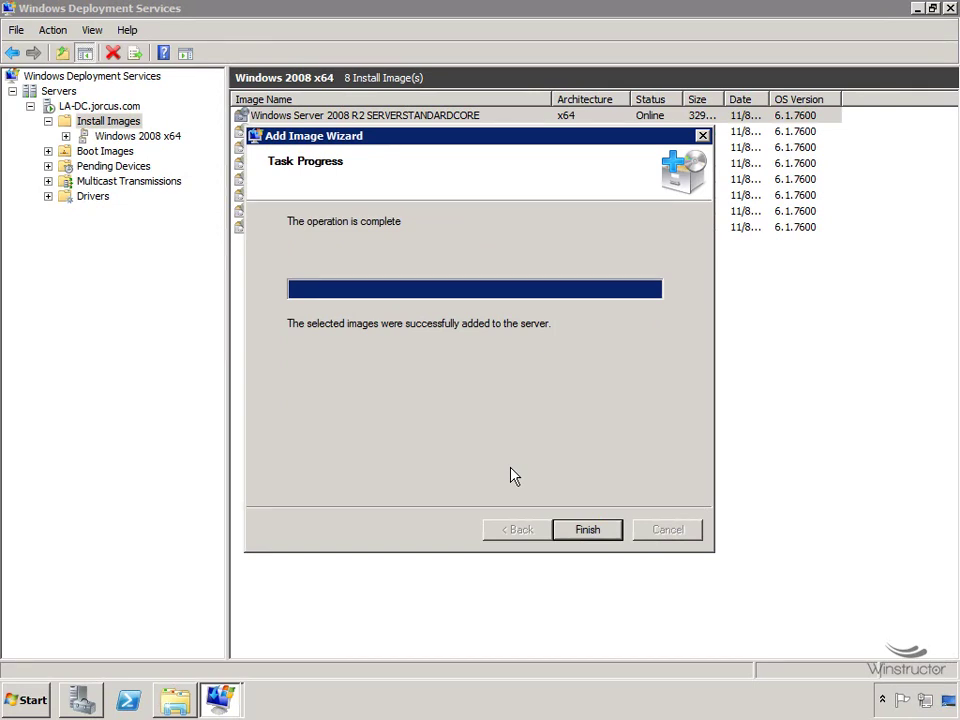
pyautogui.click(588, 530)
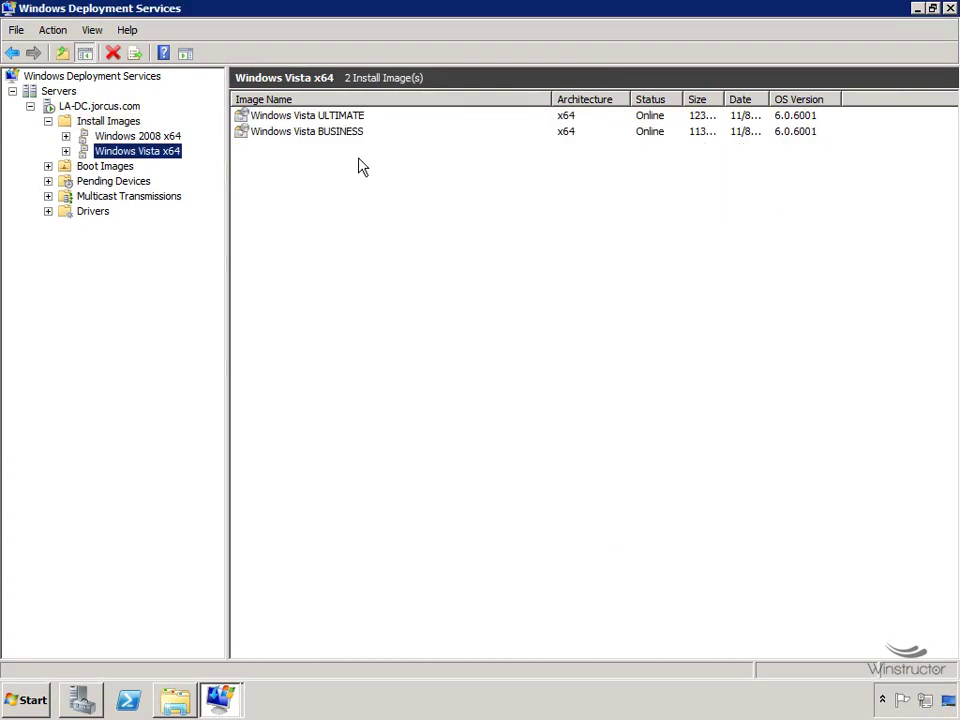
# Add an install image into a new image group named 'Windows 7x64'.
pyautogui.rightClick(110, 124)
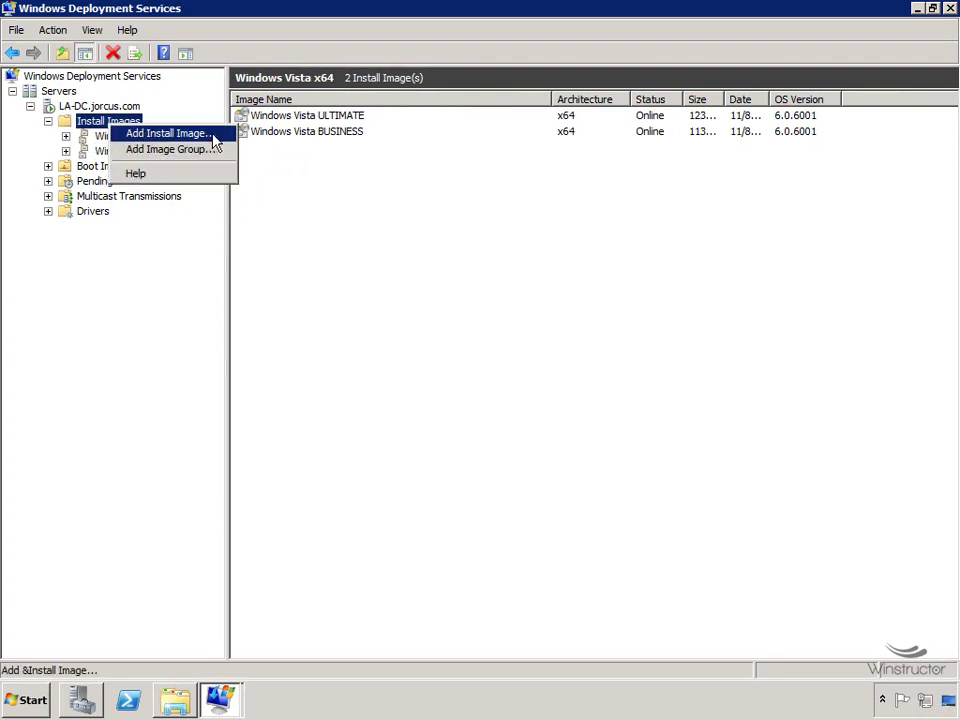
pyautogui.click(168, 133)
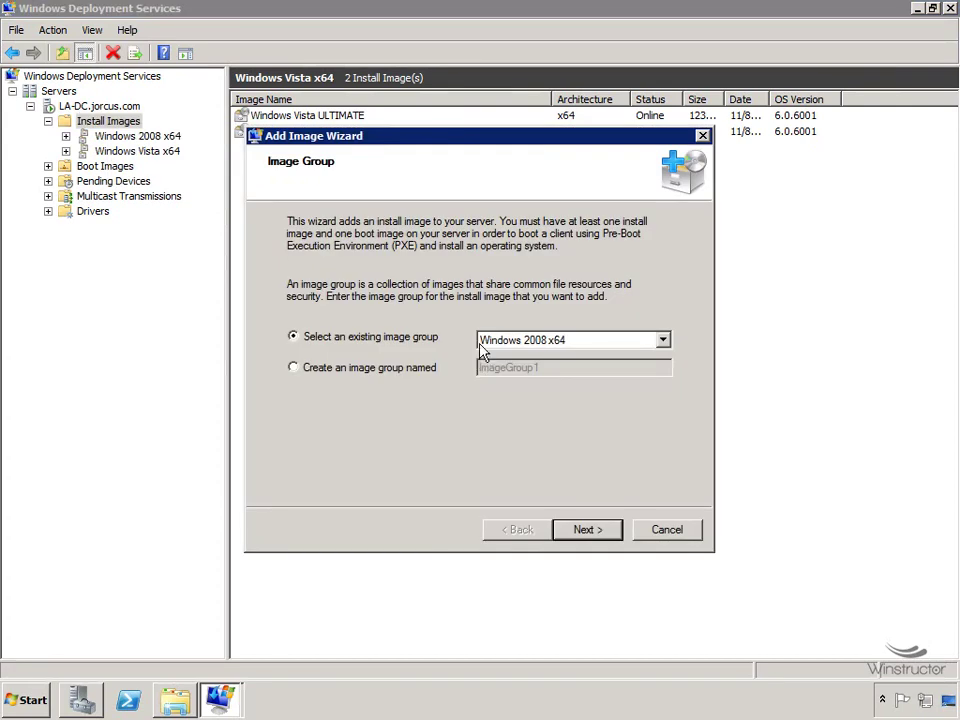
pyautogui.click(340, 372)
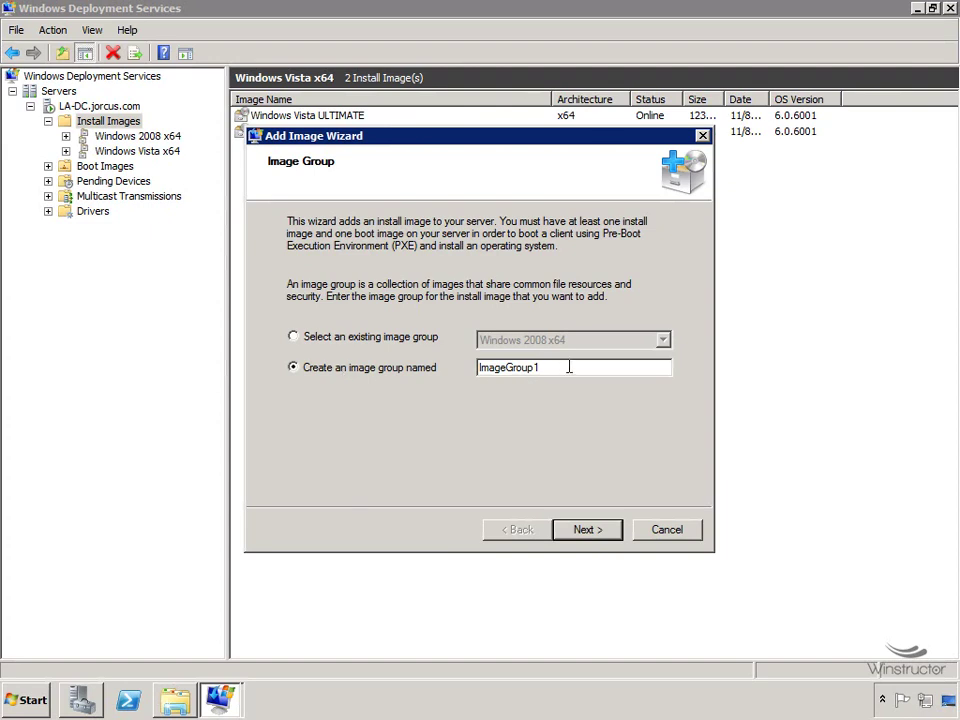
pyautogui.moveTo(545, 367); pyautogui.dragTo(439, 367)
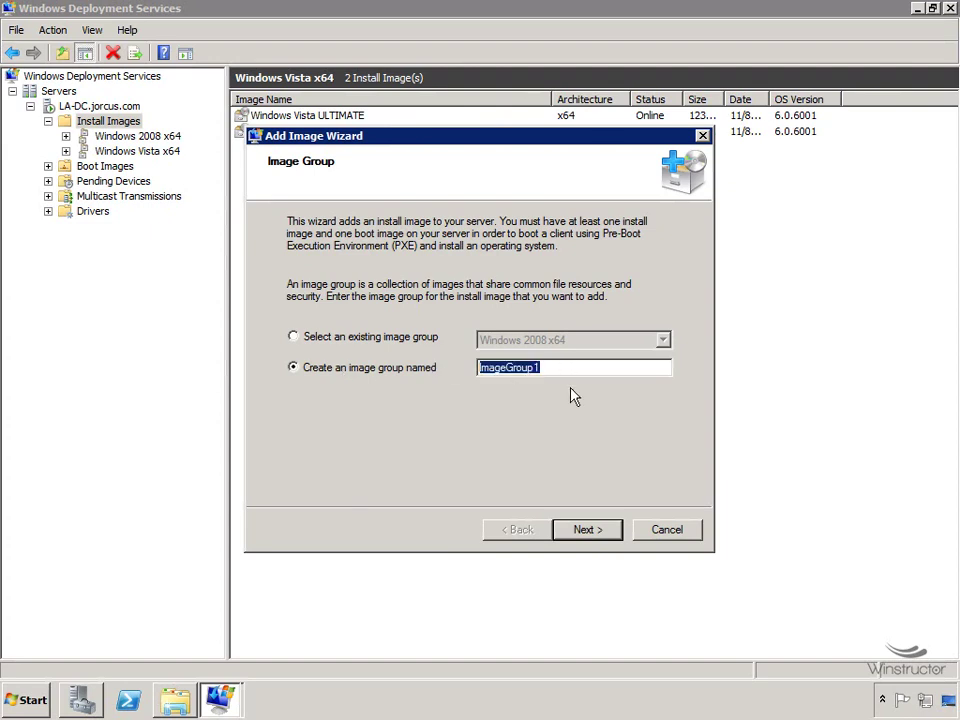
pyautogui.write('Windows ')
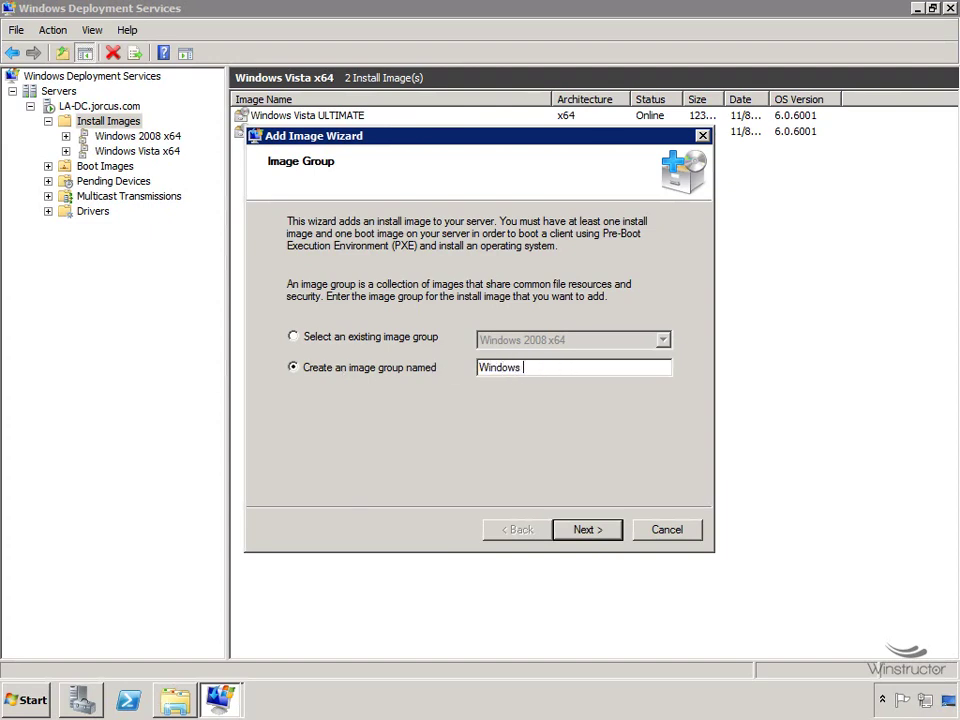
pyautogui.write('7x64')
pyautogui.click(599, 536)
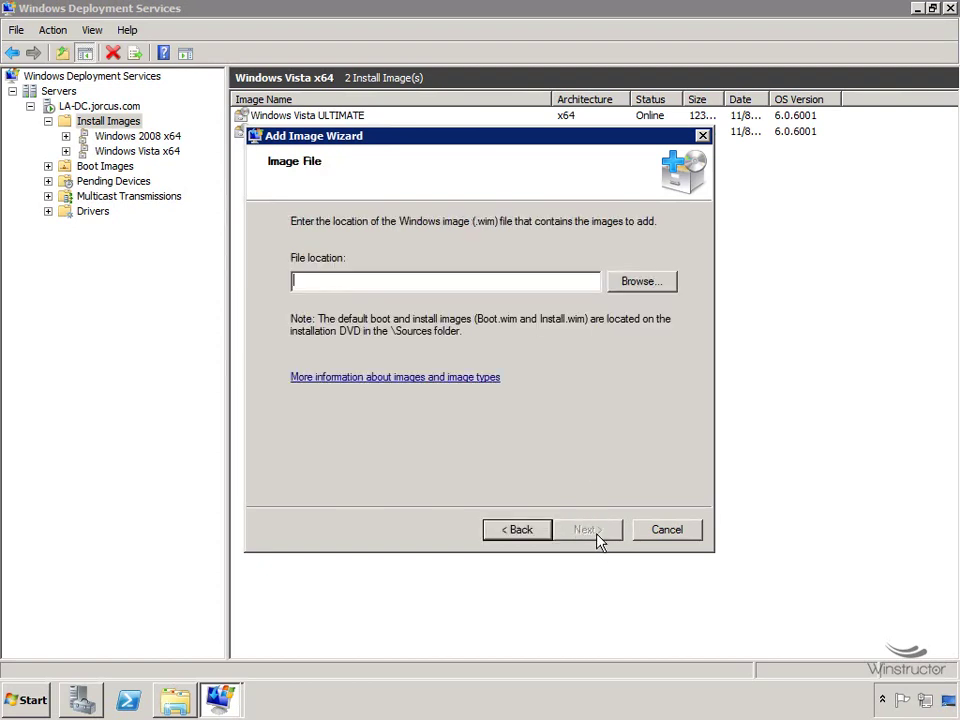
# Choose D:\sources\install.wim from the new DVD as the image file.
pyautogui.click(652, 283)
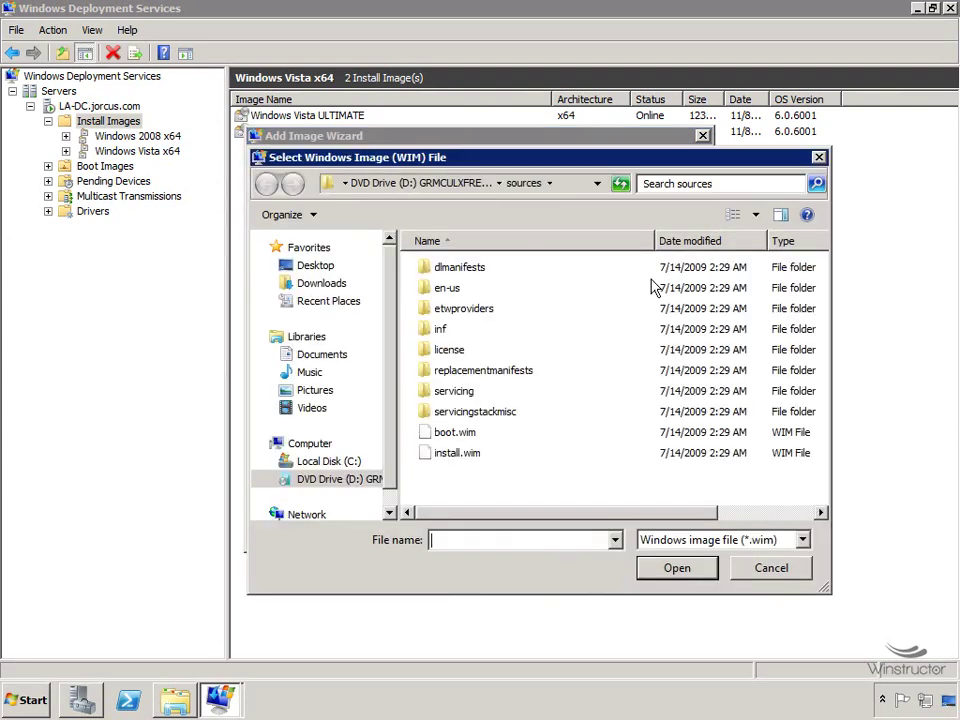
pyautogui.click(323, 484)
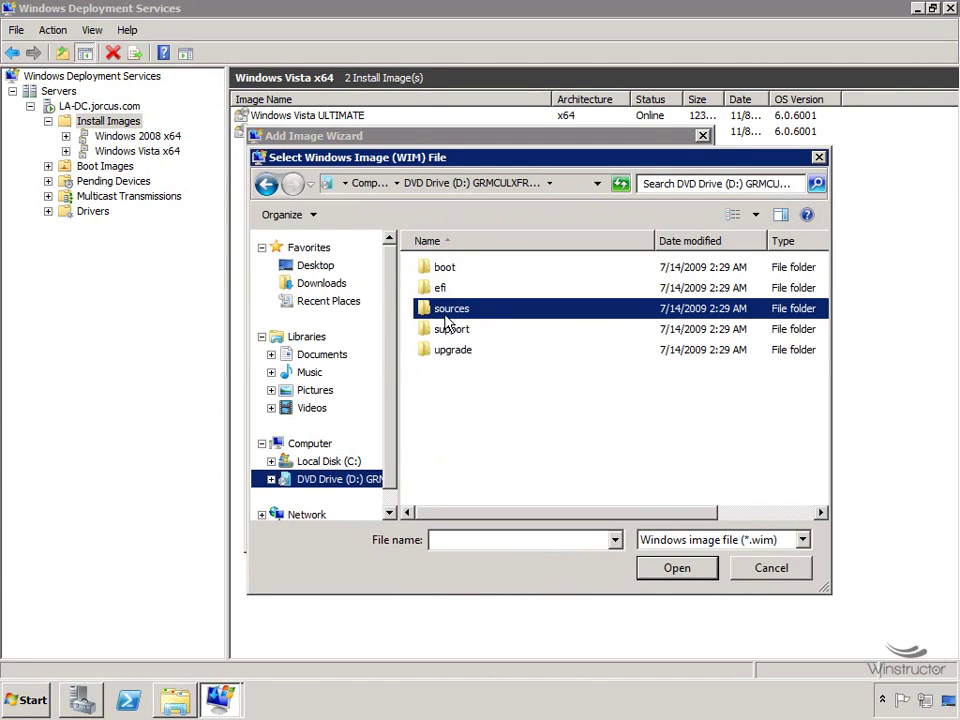
pyautogui.doubleClick(449, 311)
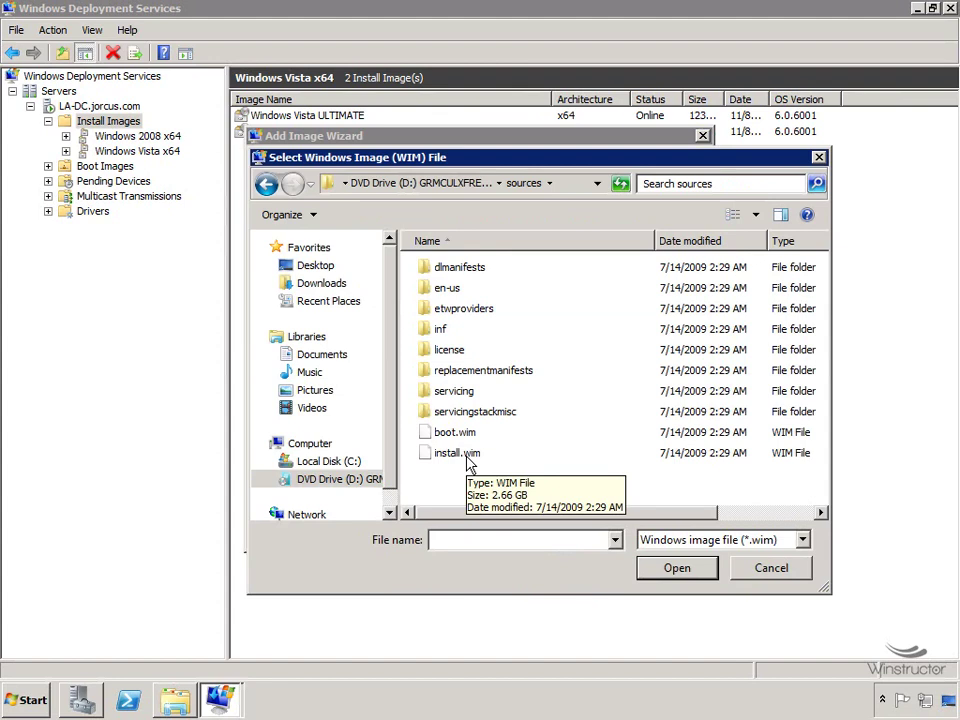
pyautogui.click(466, 456)
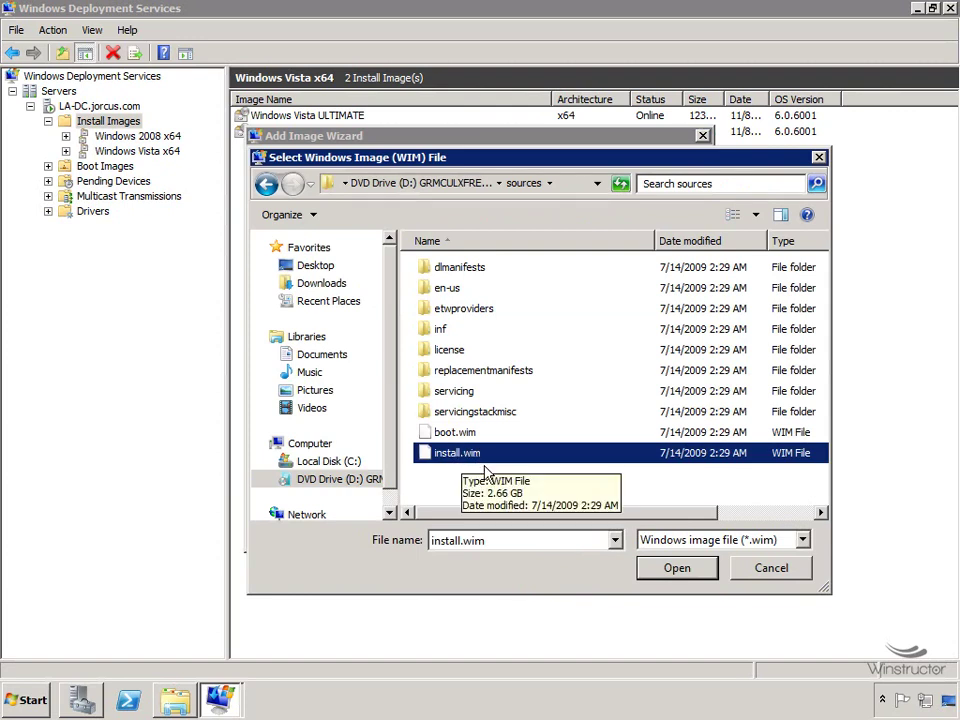
pyautogui.click(670, 568)
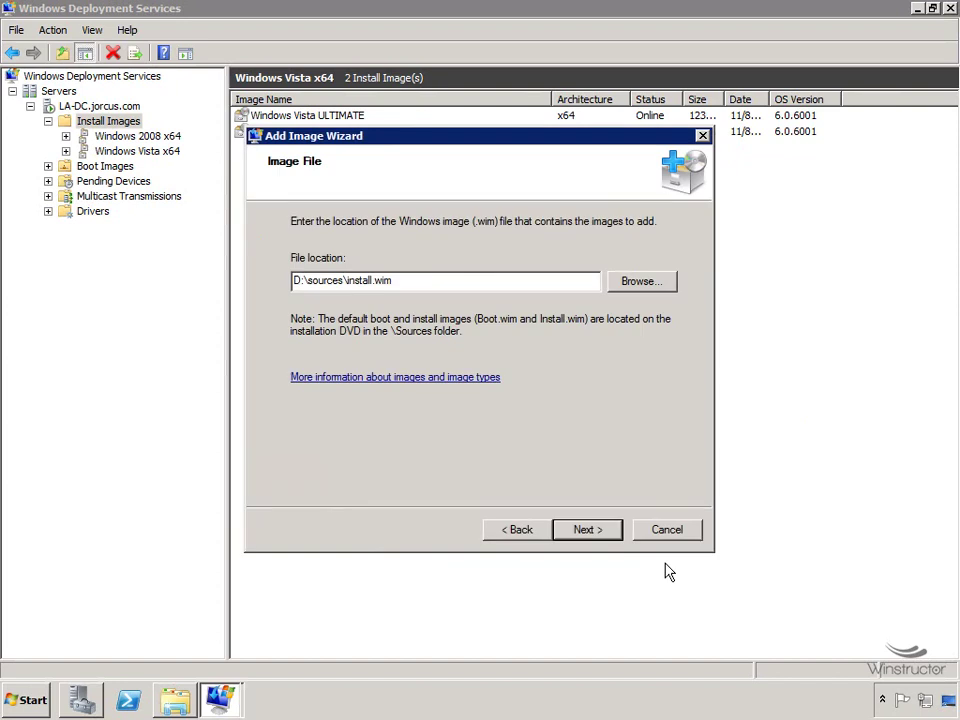
# Exclude Windows 7 HOMEBASIC and HOMEPREMIUM, adding only PROFESSIONAL and ULTIMATE to the server.
pyautogui.click(586, 529)
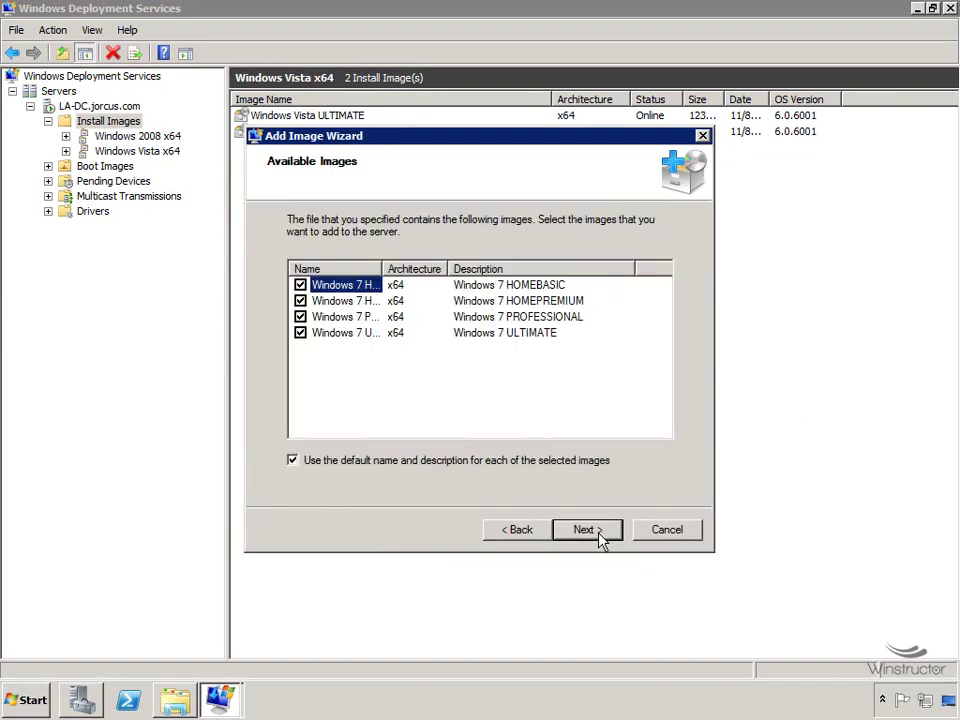
pyautogui.moveTo(385, 276); pyautogui.dragTo(495, 276)
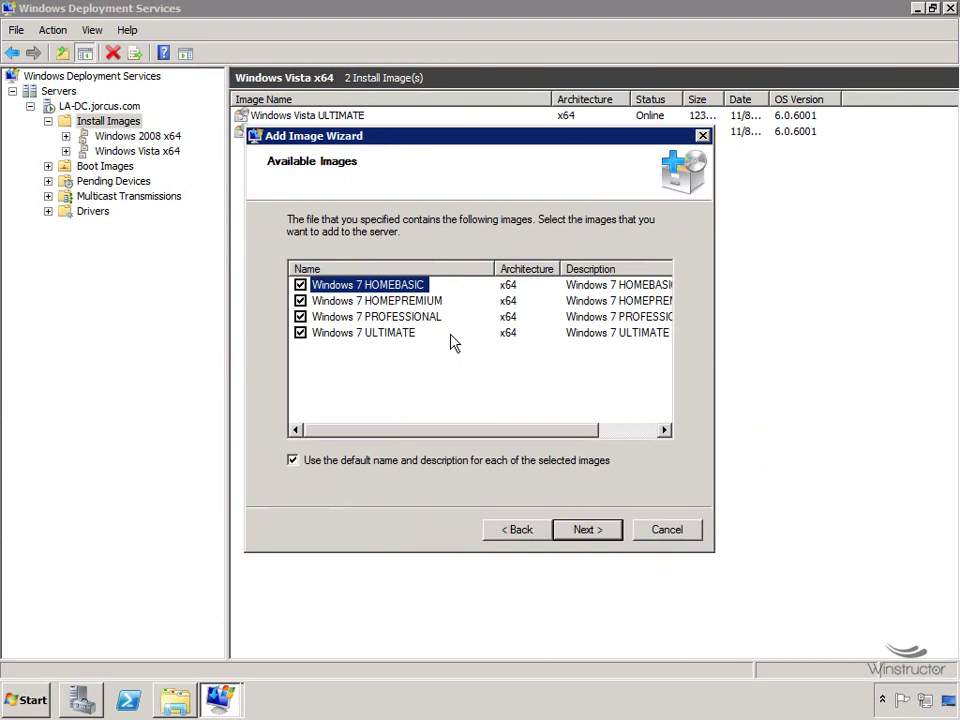
pyautogui.click(300, 285)
pyautogui.click(301, 301)
pyautogui.click(590, 535)
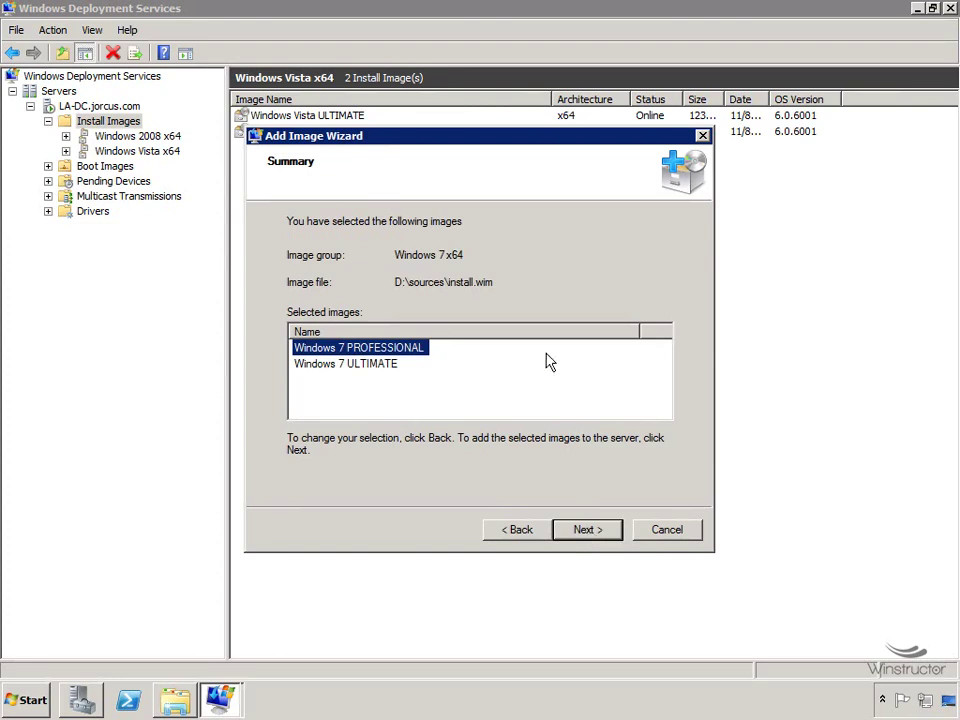
pyautogui.click(593, 538)
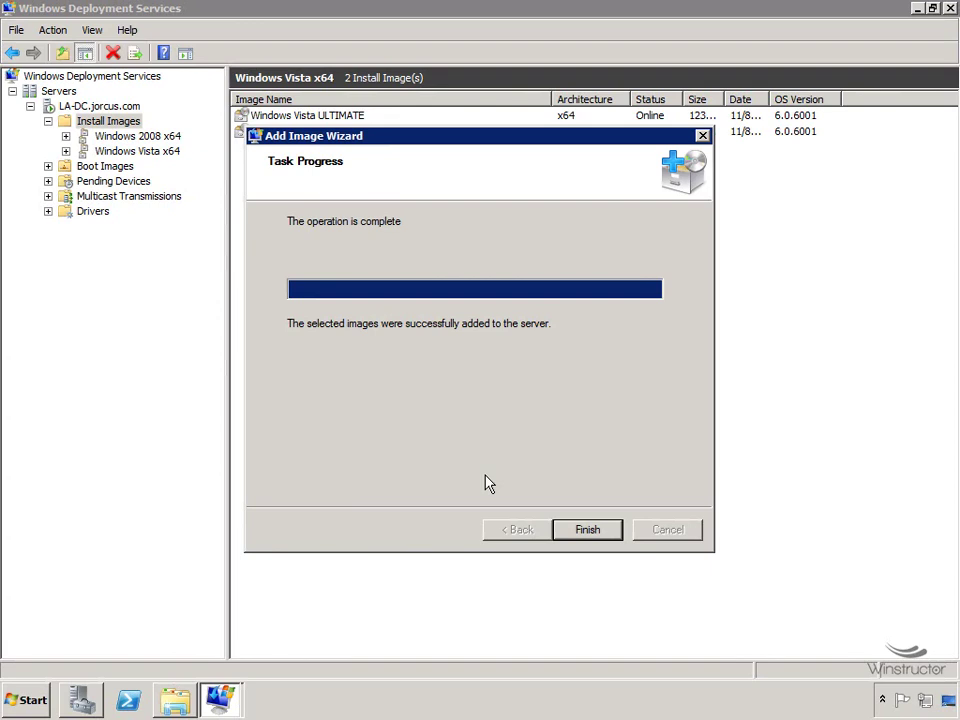
pyautogui.click(602, 536)
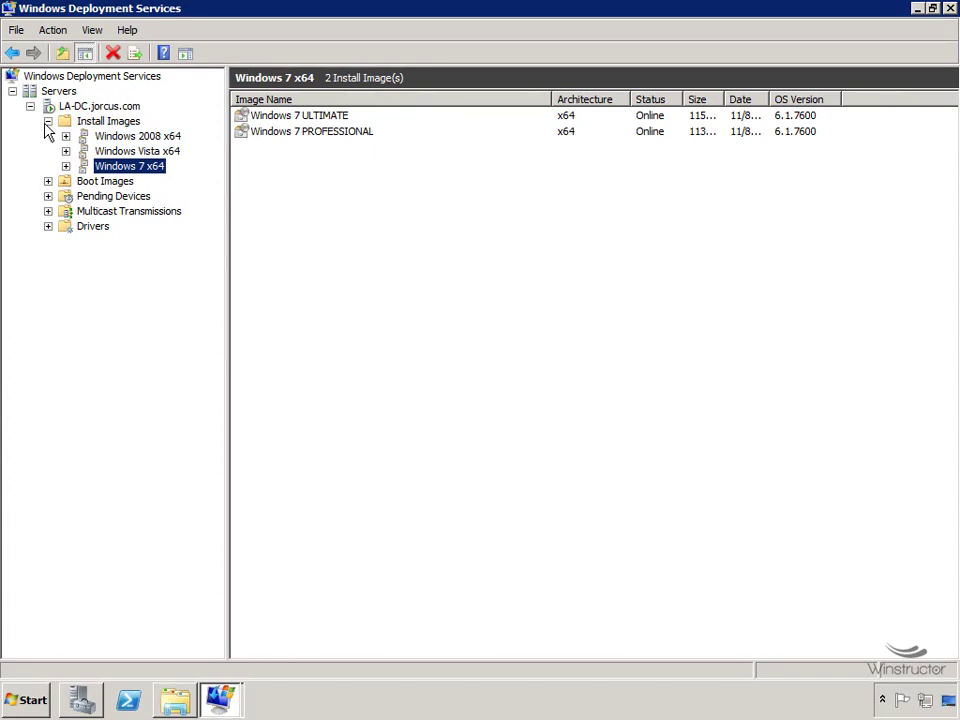
# Show the Multicast Transmissions folder, which has no transmissions yet.
pyautogui.click(104, 214)
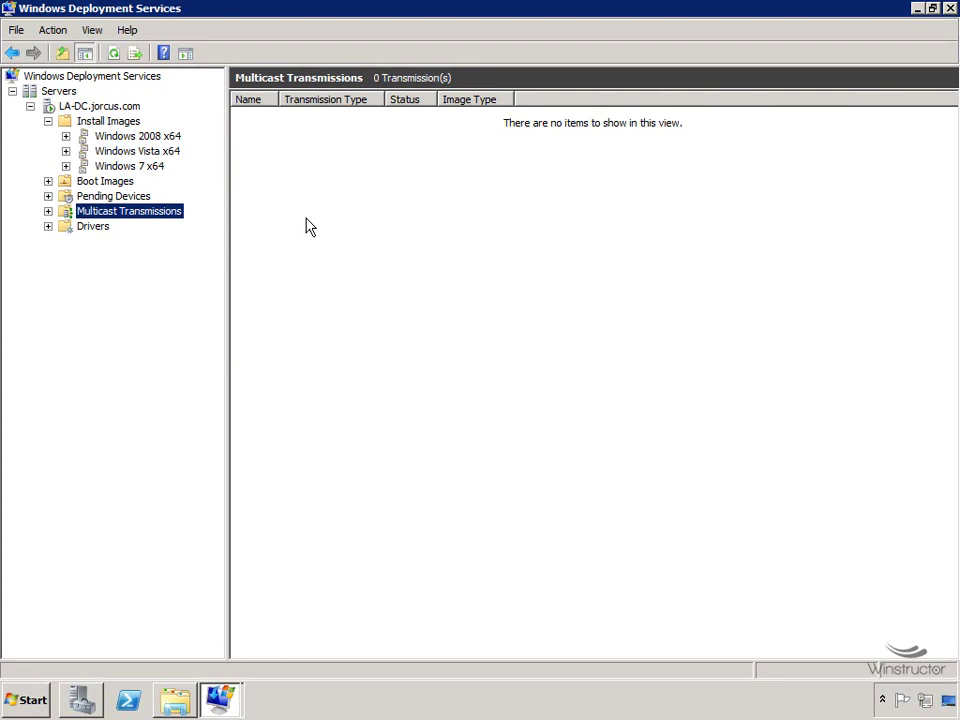
# Create a multicast transmission named 'Create 2 Servers'.
pyautogui.rightClick(134, 219)
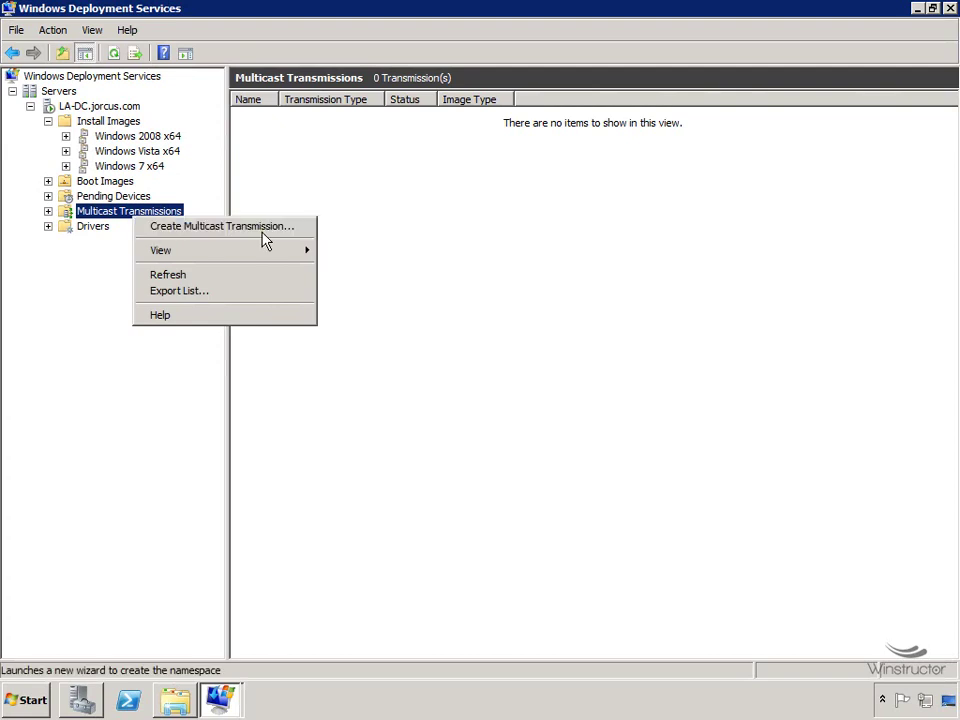
pyautogui.click(265, 228)
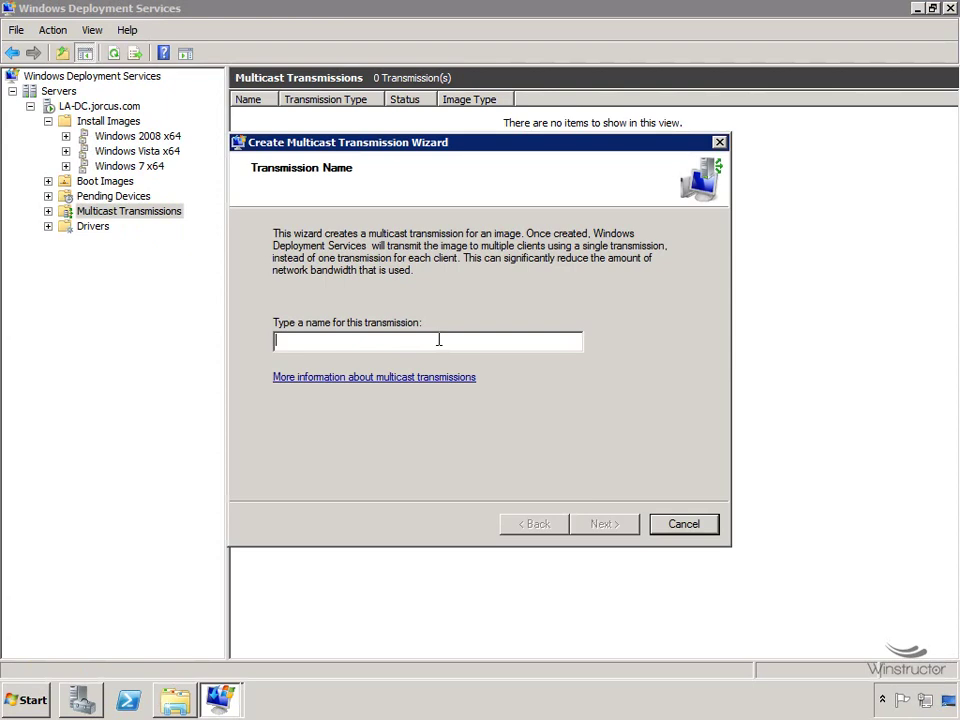
pyautogui.write('Create')
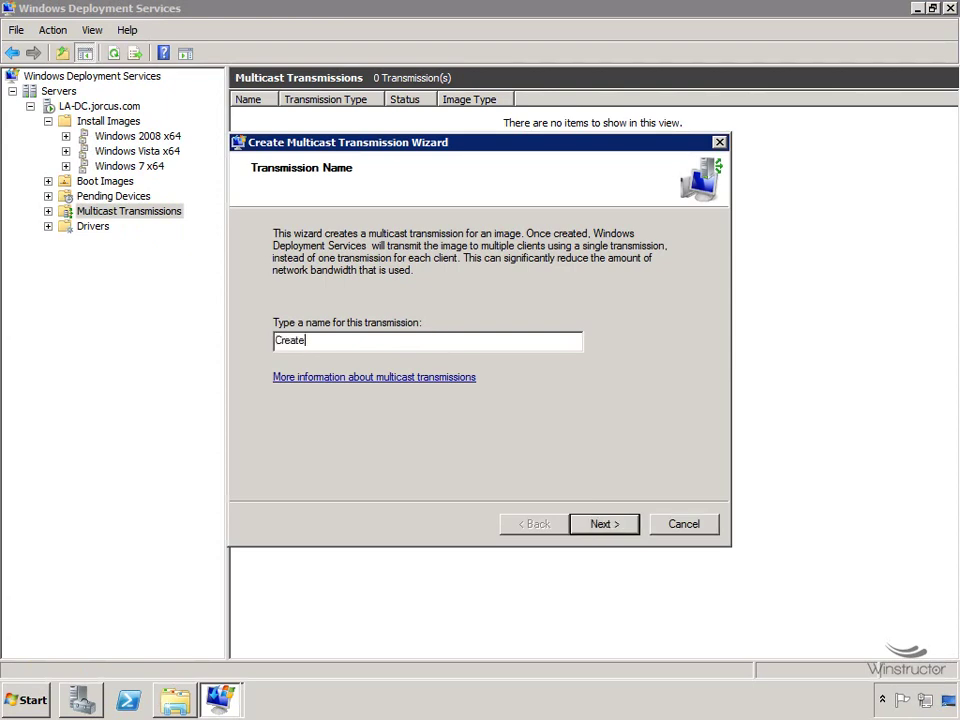
pyautogui.write(' 2 Servers')
pyautogui.click(604, 530)
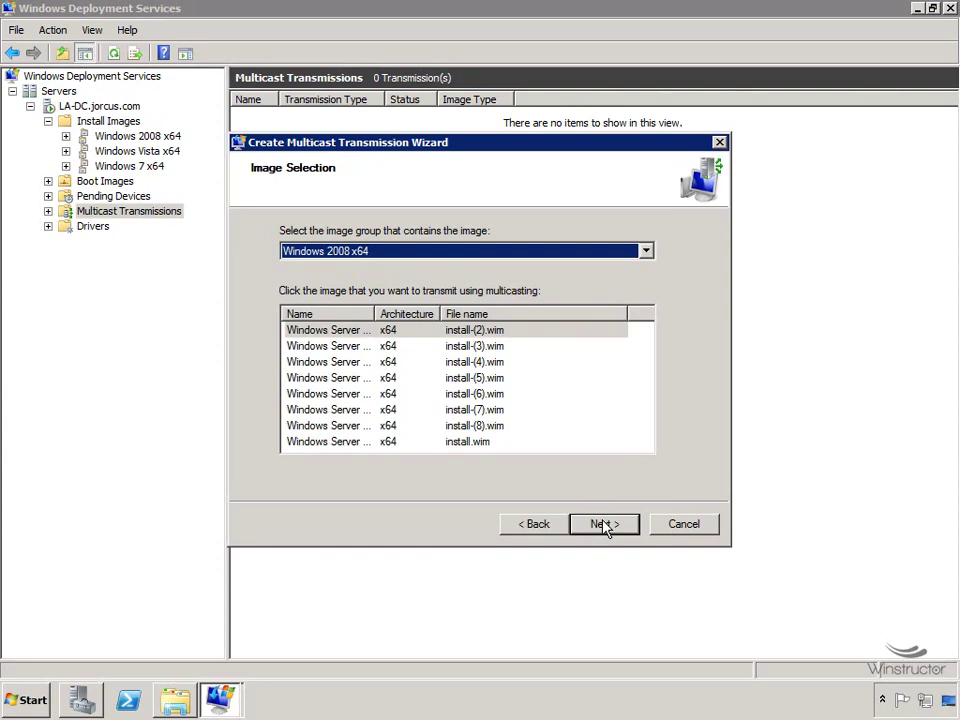
# Pick Windows Server 2008 R2 SERVERENTERPRISE from the Windows 2008 x64 group as the multicast image.
pyautogui.click(573, 252)
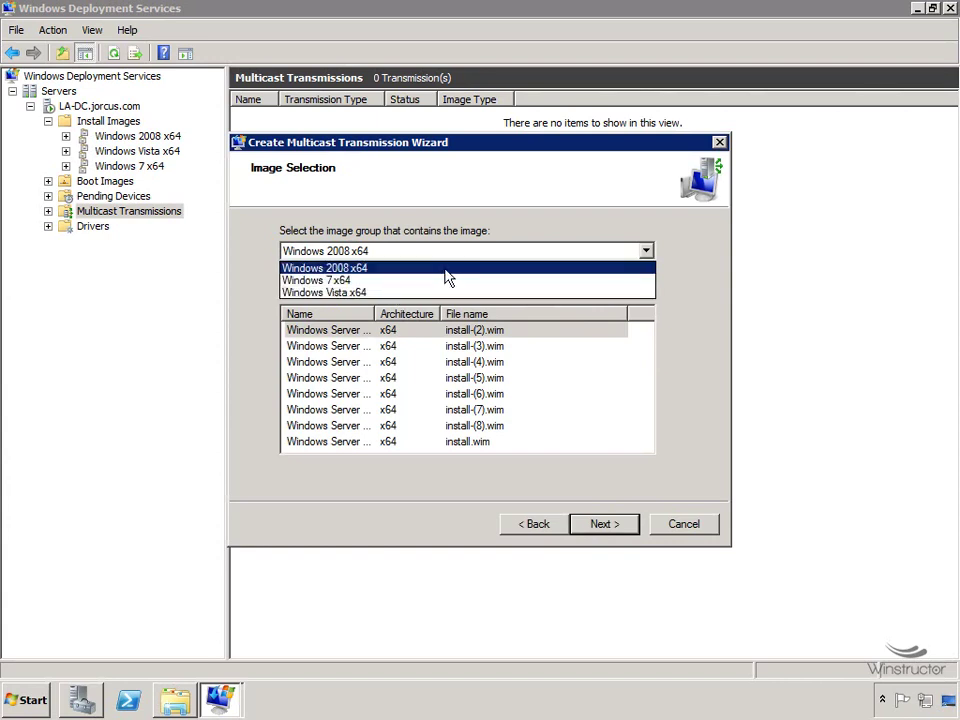
pyautogui.click(399, 268)
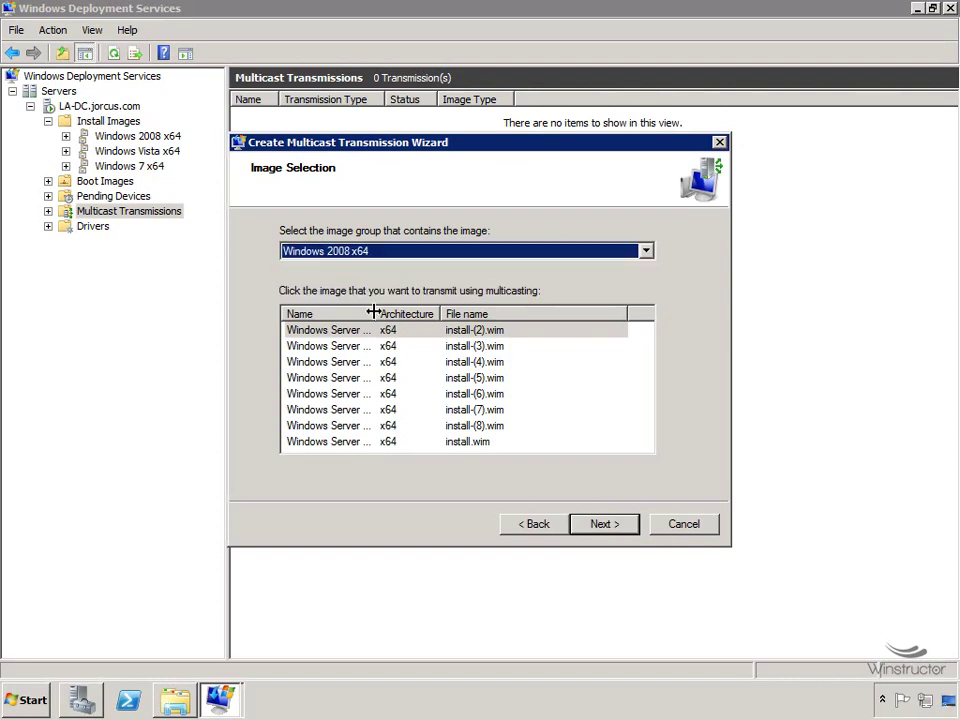
pyautogui.click(378, 313)
pyautogui.moveTo(378, 313); pyautogui.dragTo(563, 315)
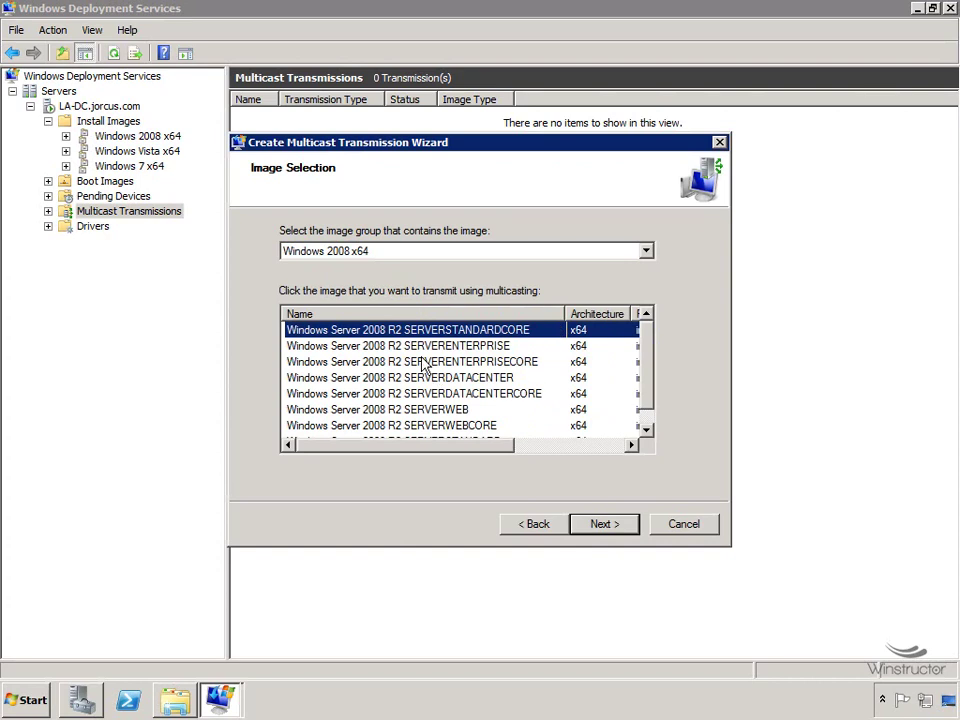
pyautogui.click(473, 347)
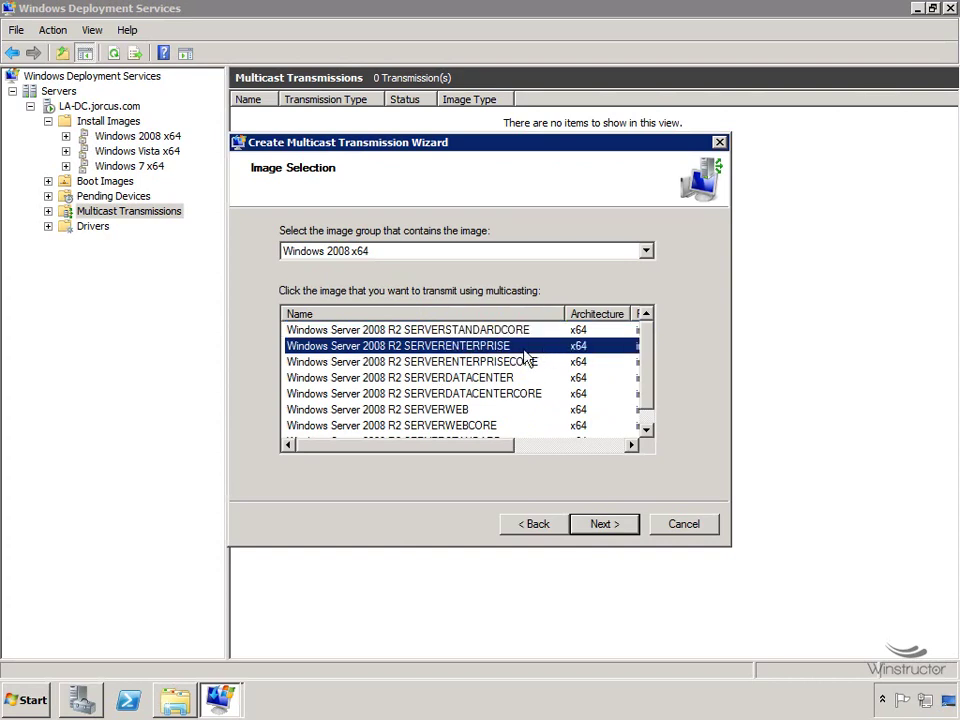
pyautogui.click(624, 525)
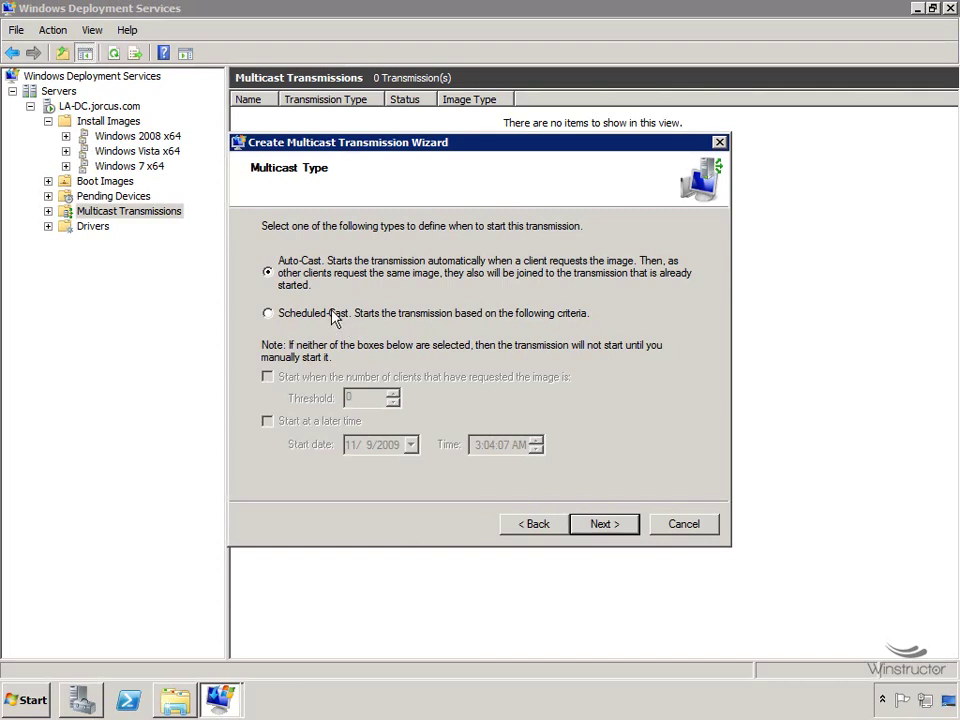
# Make the transmission Scheduled-Cast, starting once 2 clients request the image, and finish the wizard.
pyautogui.click(335, 317)
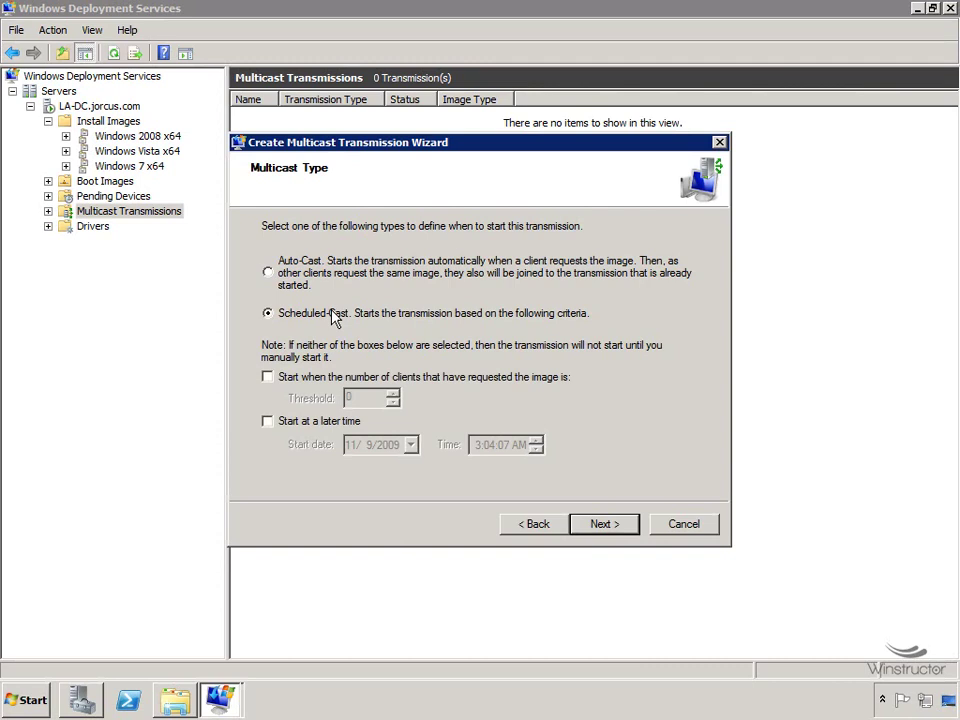
pyautogui.click(272, 377)
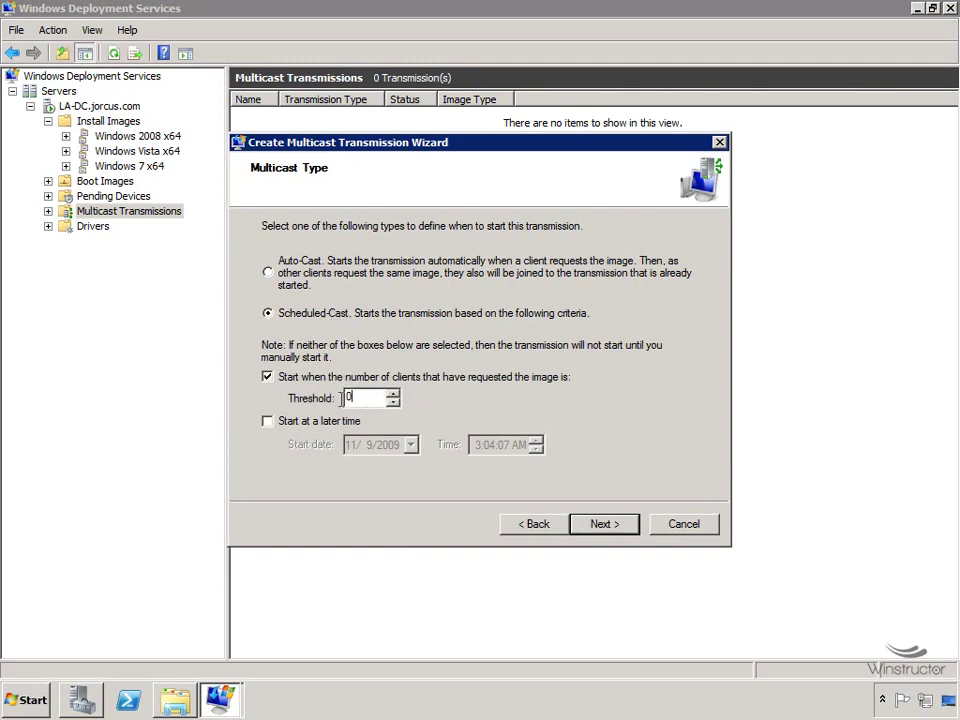
pyautogui.write('2')
pyautogui.click(626, 525)
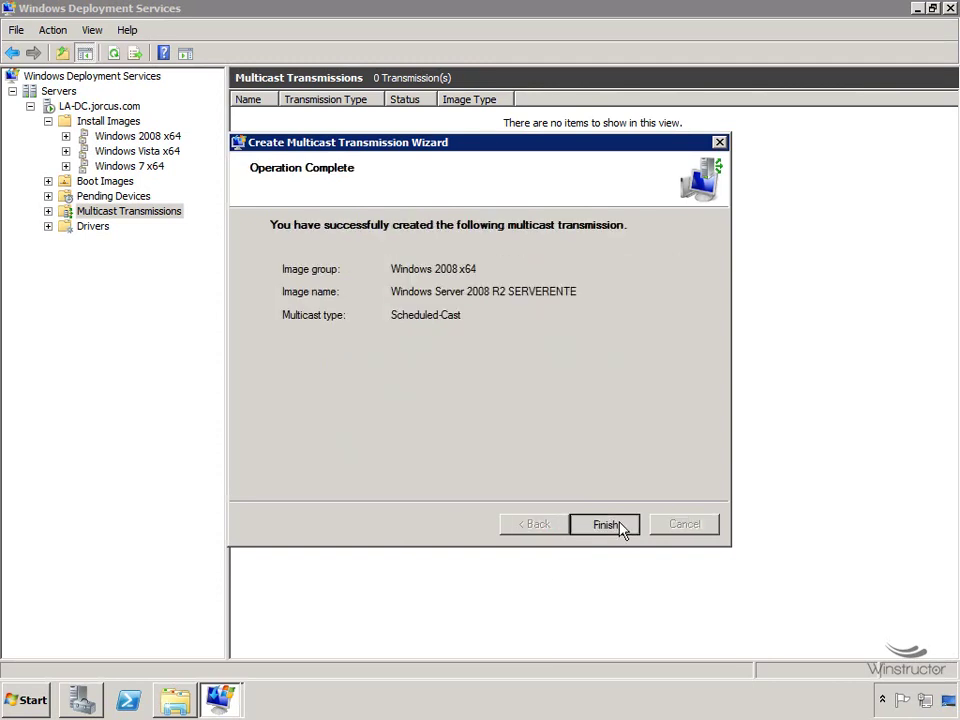
pyautogui.click(620, 526)
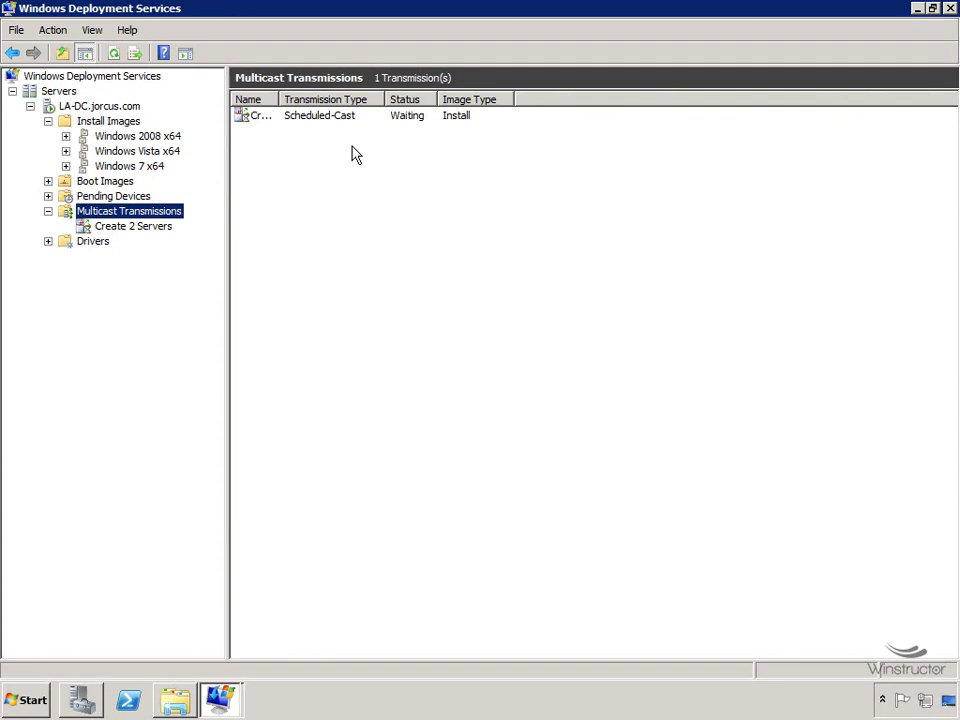
# Open the Start menu while the Create 2 Servers transmission is waiting.
pyautogui.click(40, 706)
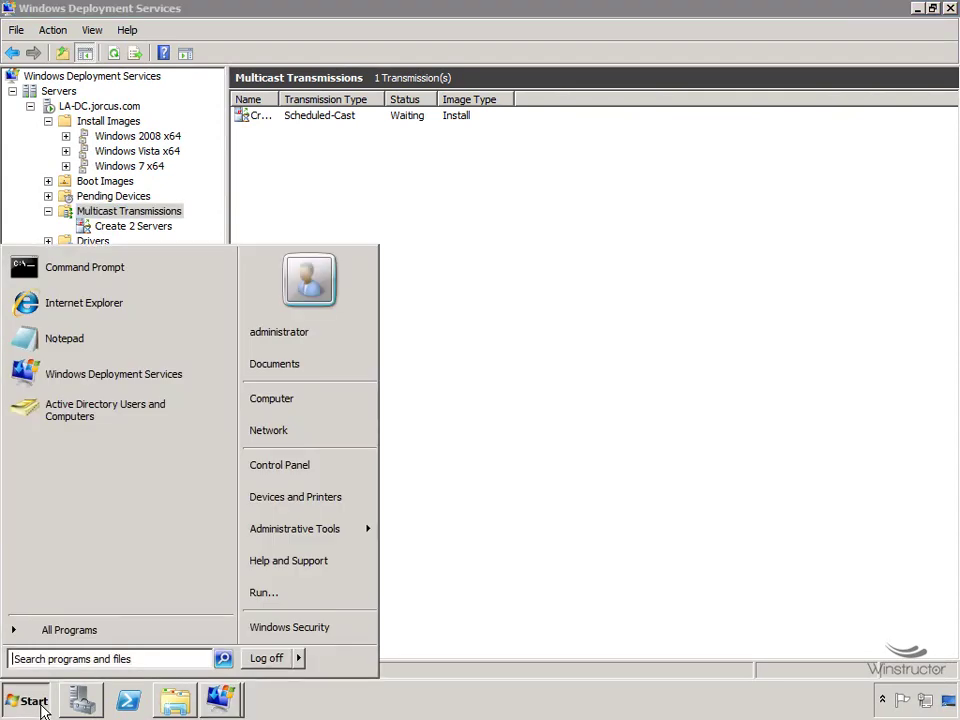
# Launch Remote Desktop Connection from Accessories and connect to 10.0.0.2.
pyautogui.click(103, 637)
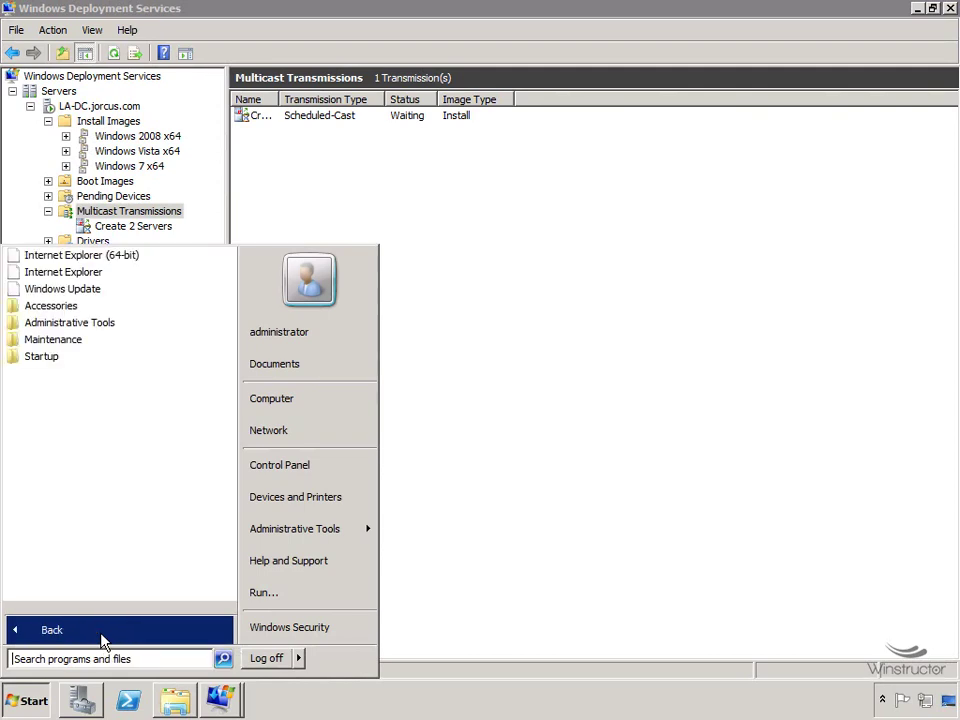
pyautogui.click(79, 311)
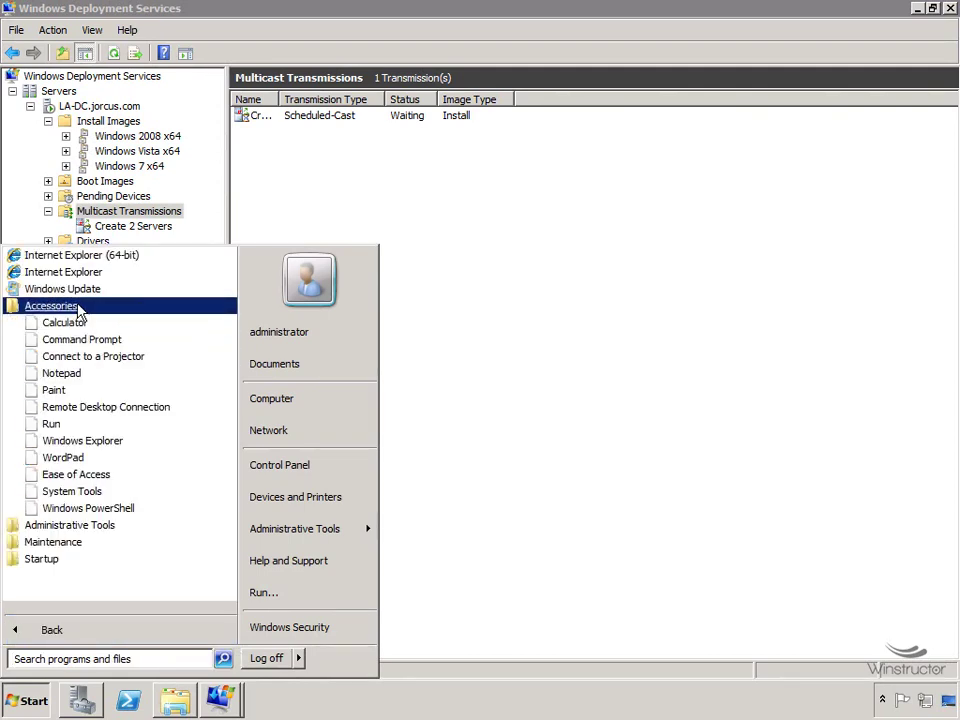
pyautogui.click(131, 408)
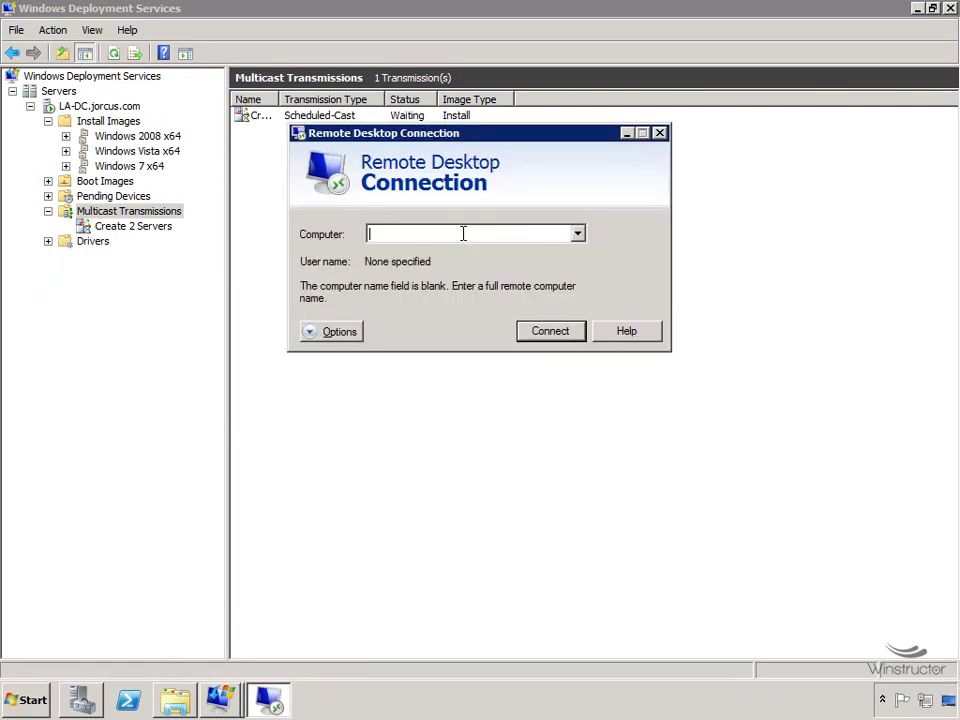
pyautogui.write('10.0.0.0.')
pyautogui.press('BackSpace')
pyautogui.press('BackSpace')
pyautogui.write('2')
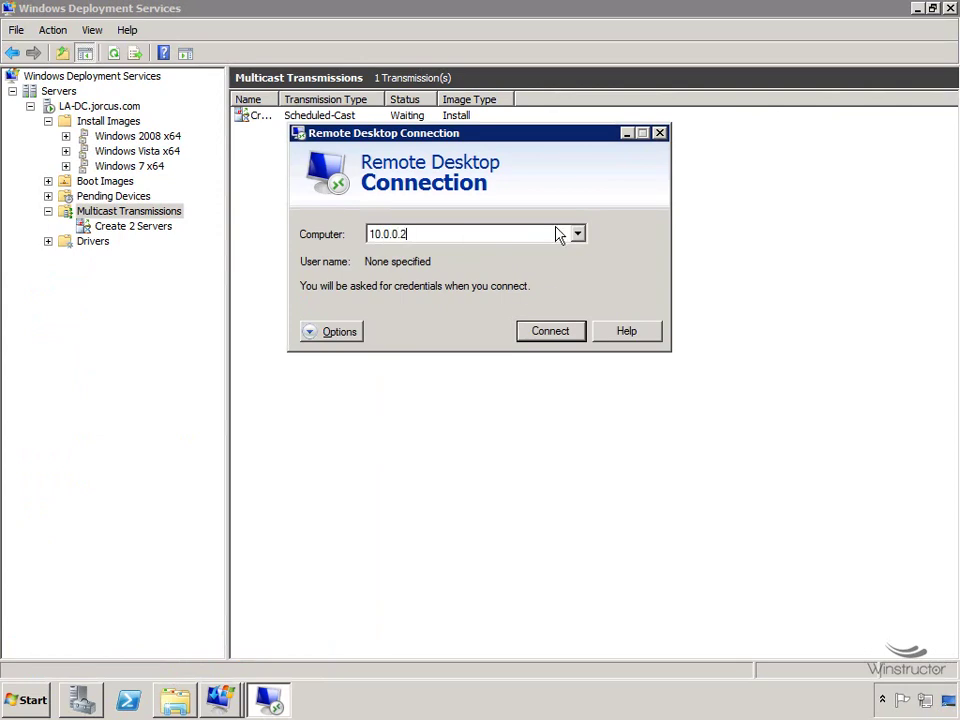
pyautogui.click(551, 333)
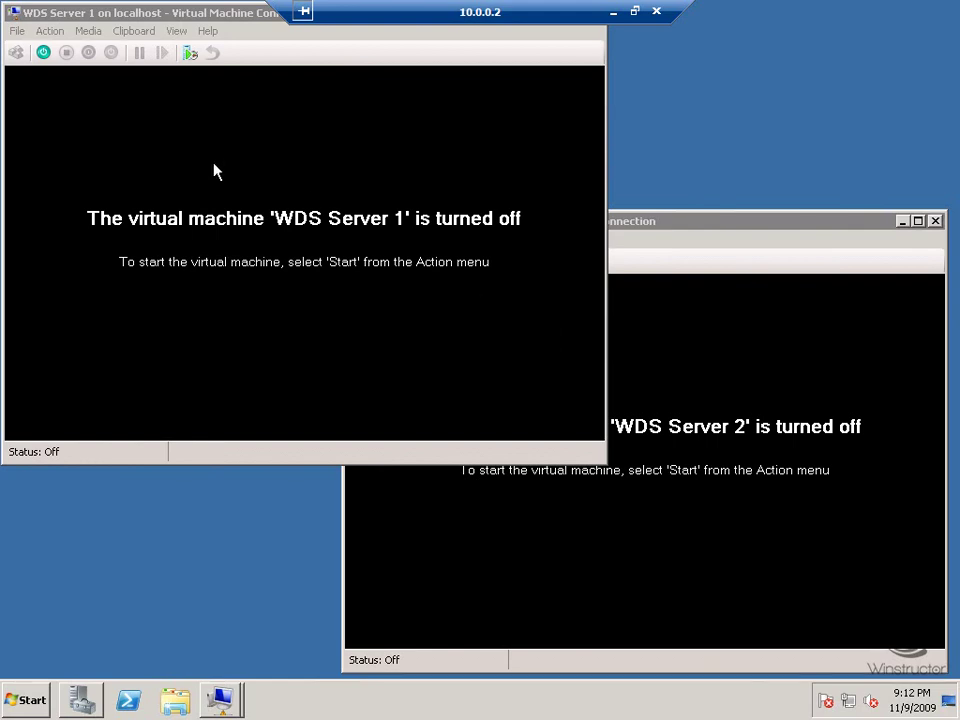
# Confirm in WDS Server 2's BIOS settings that the legacy network adapter boots first, then close settings.
pyautogui.click(45, 15)
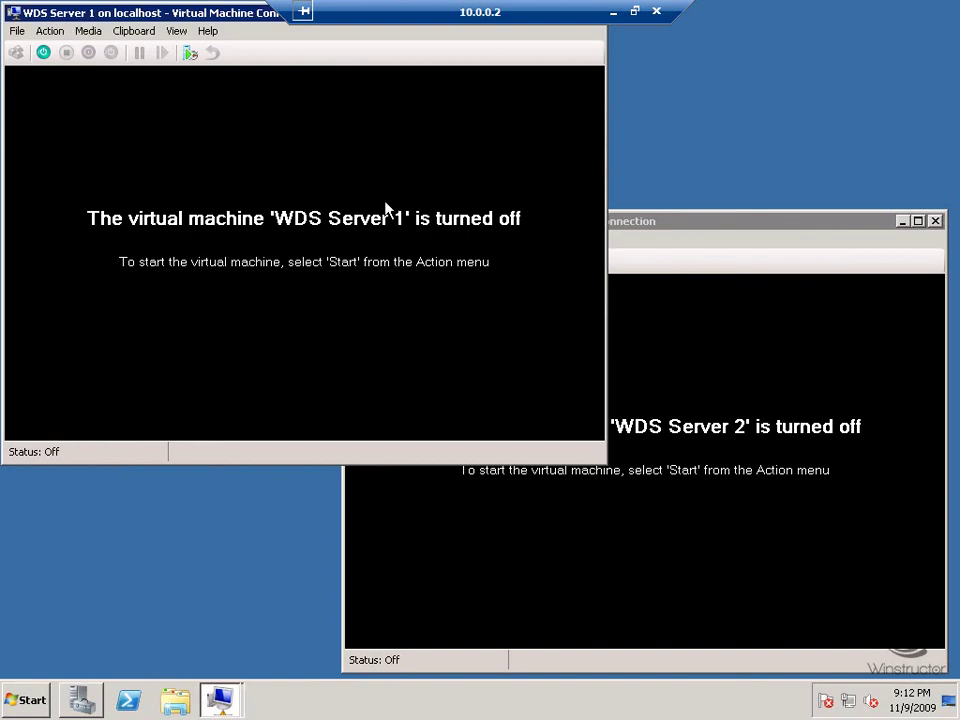
pyautogui.click(697, 228)
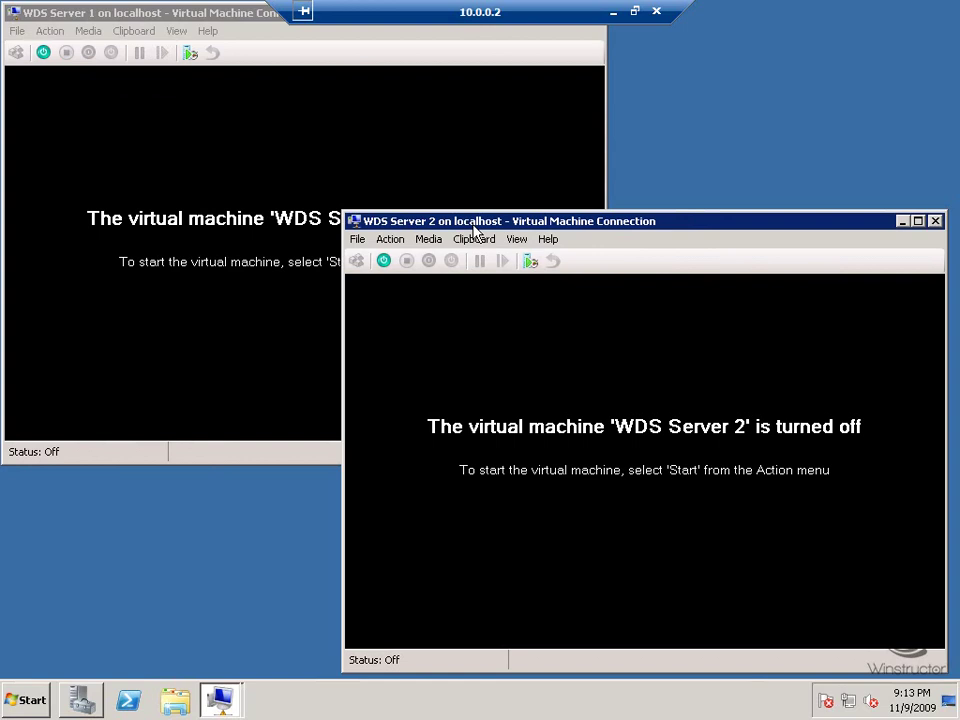
pyautogui.click(362, 241)
pyautogui.click(405, 260)
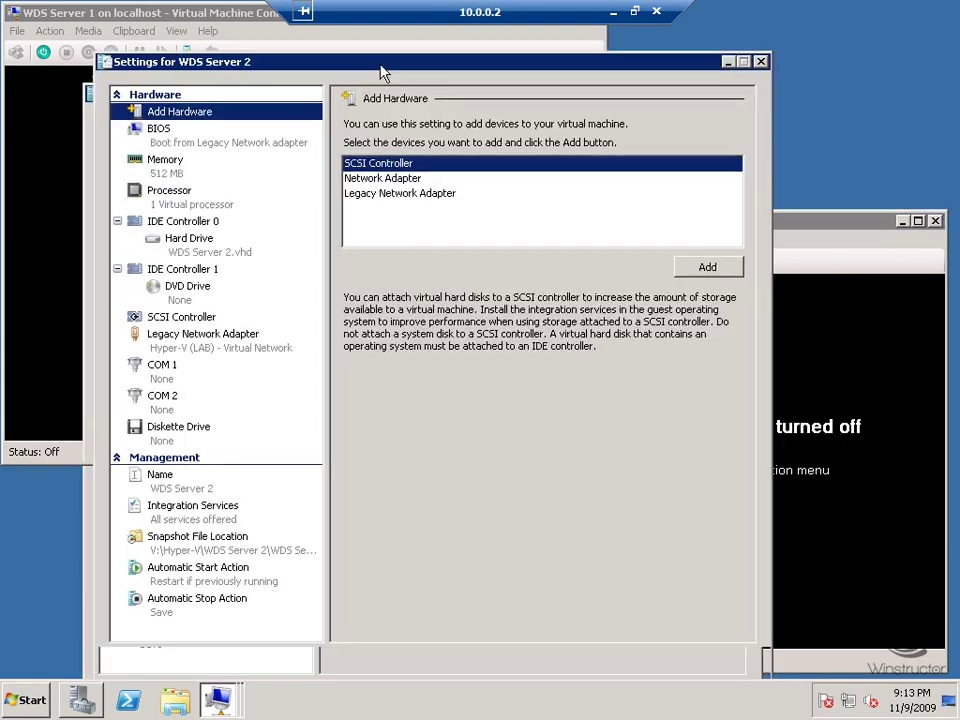
pyautogui.click(206, 148)
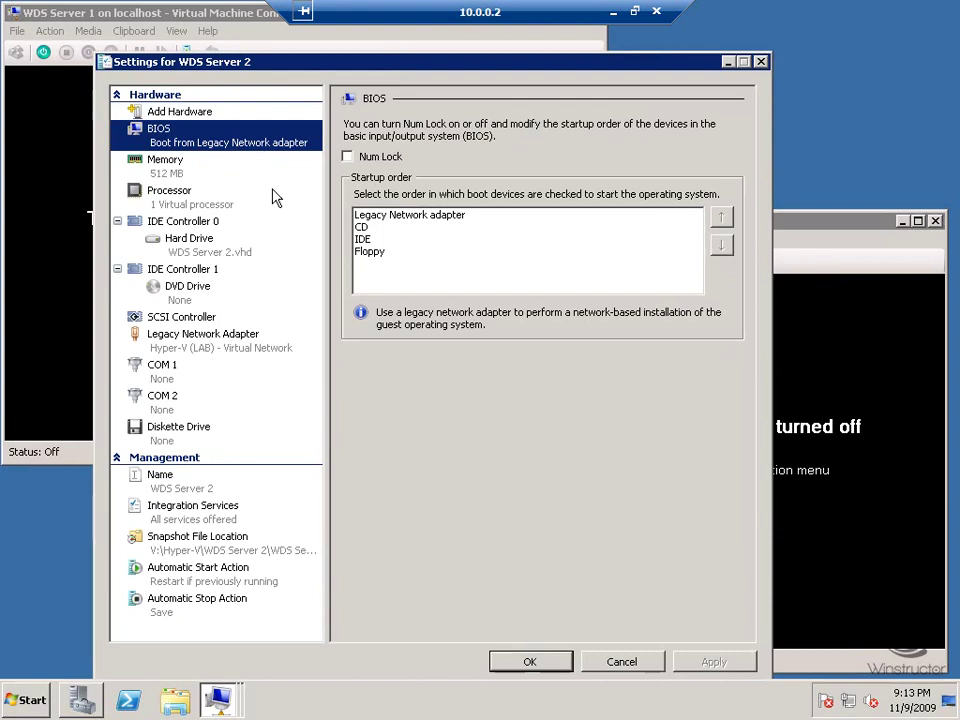
pyautogui.click(621, 665)
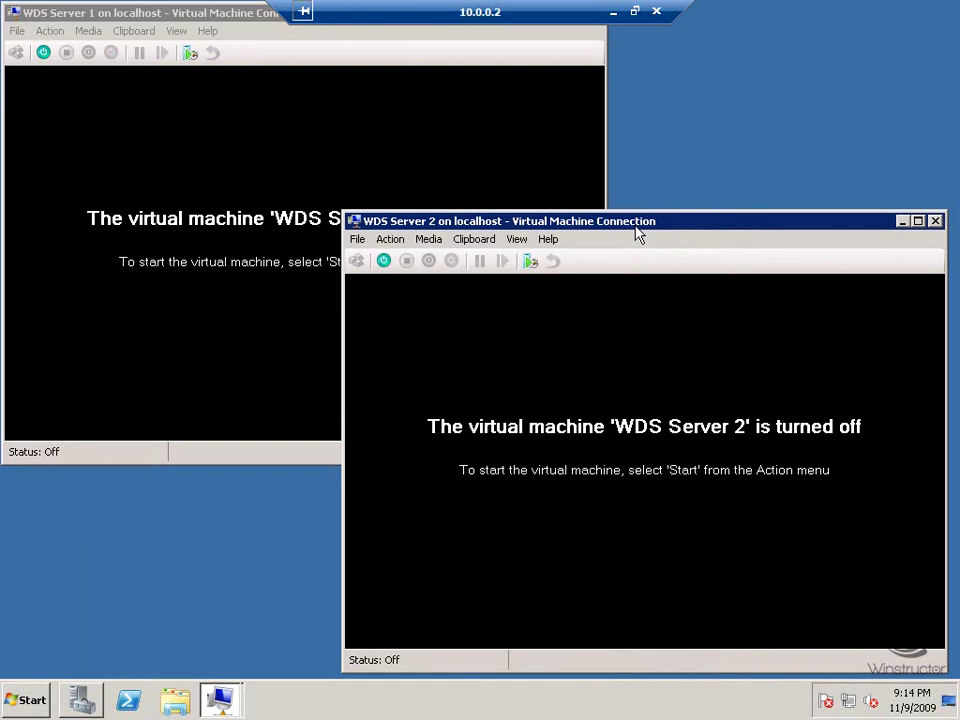
# Start the WDS Server 1 virtual machine from its connection window.
pyautogui.click(235, 32)
pyautogui.click(43, 53)
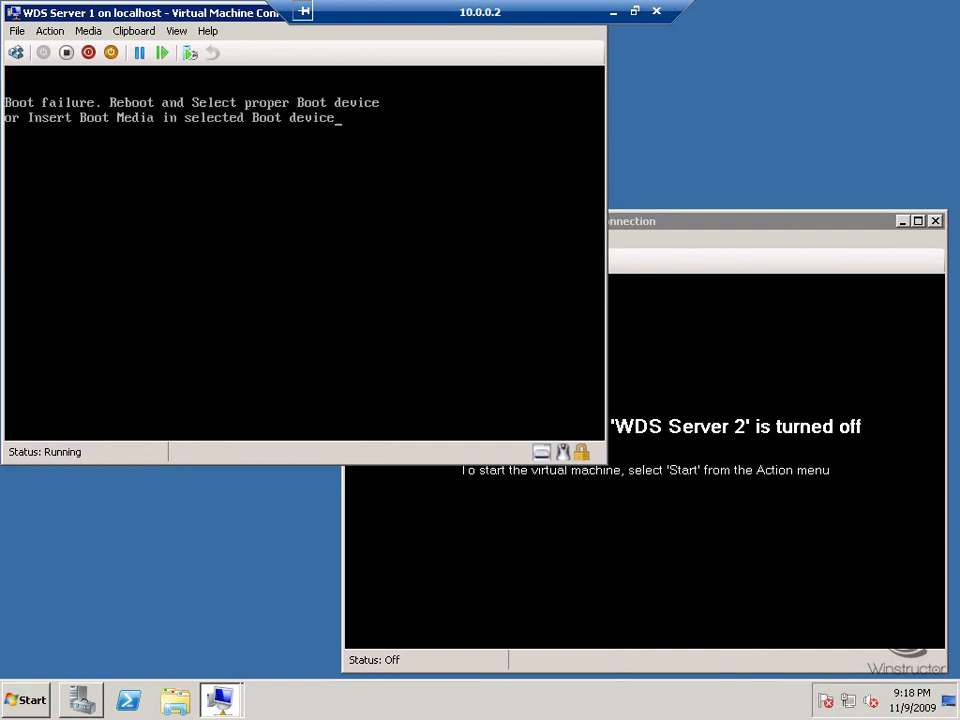
# Reboot WDS Server 1 and network-boot it with F12 into WDS setup, then switch to WDS Server 2.
pyautogui.press('Return')
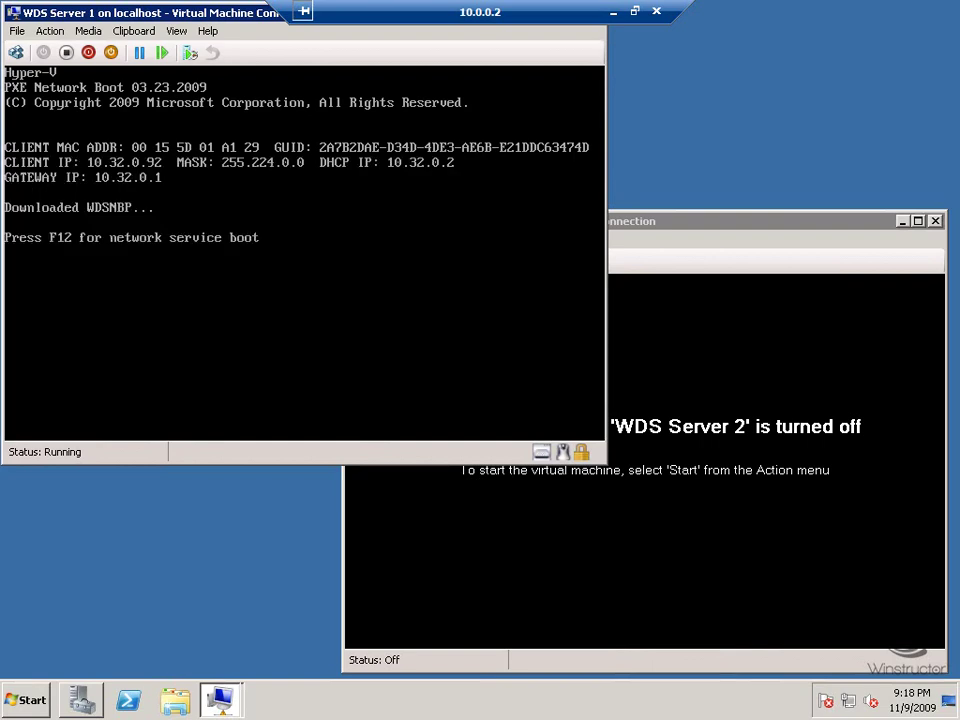
pyautogui.press('F12')
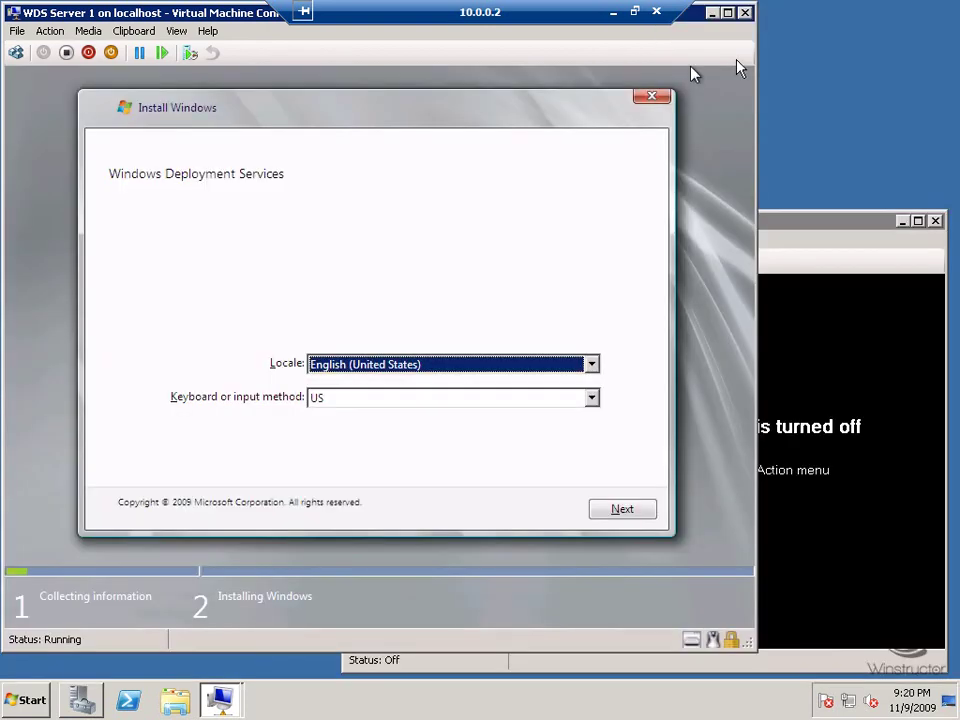
pyautogui.click(770, 221)
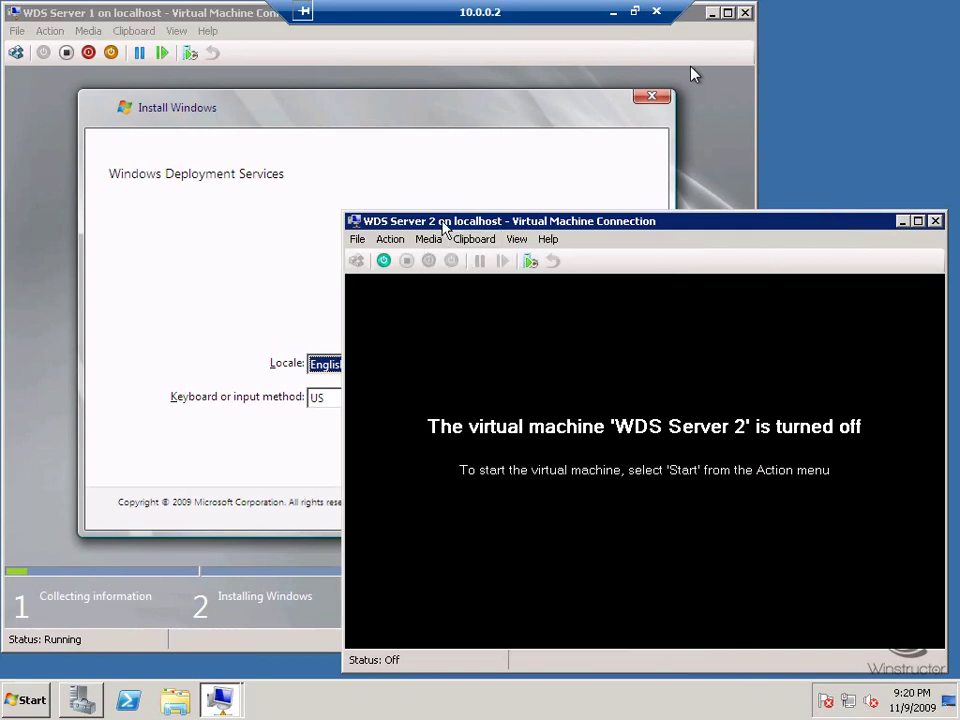
# Start WDS Server 2, network-boot it with F12, and move its window aside to reach WDS Server 1.
pyautogui.click(384, 262)
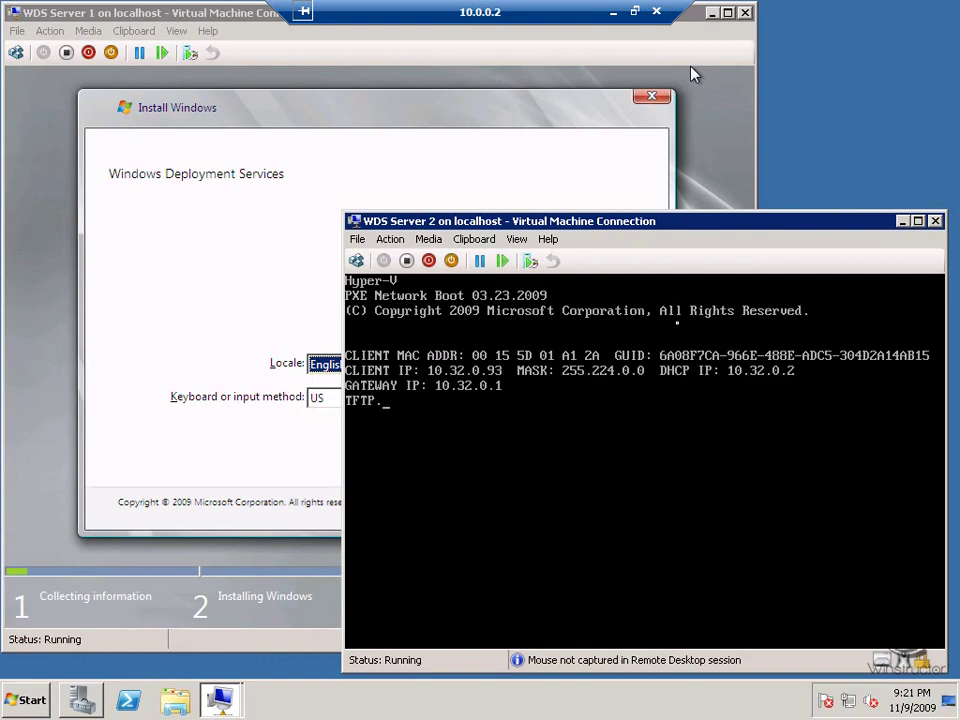
pyautogui.press('F12')
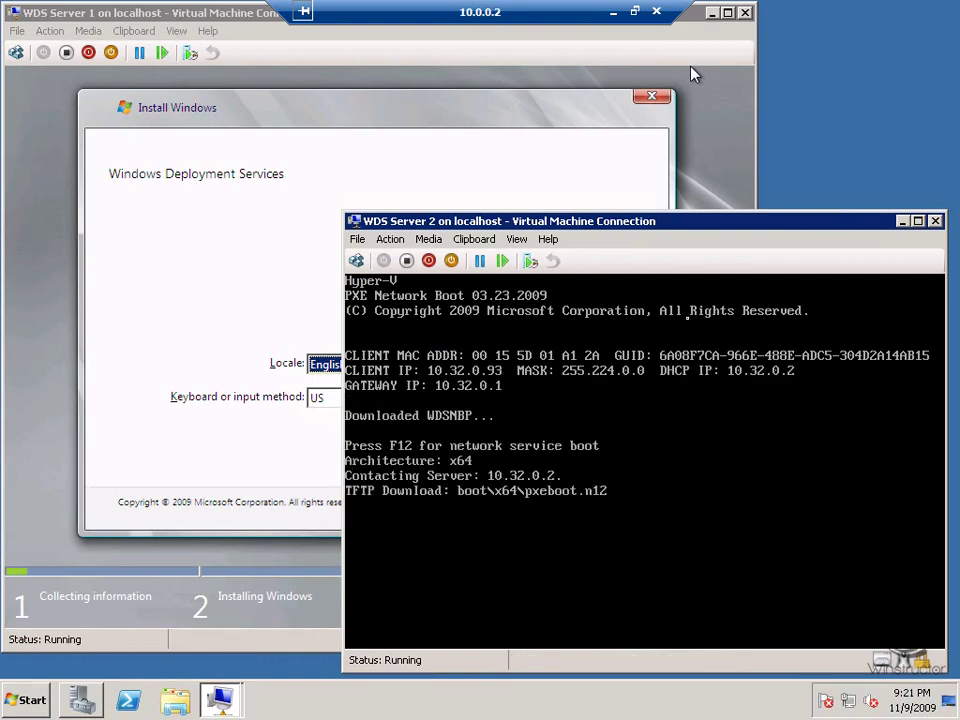
pyautogui.moveTo(385, 94); pyautogui.dragTo(355, 33)
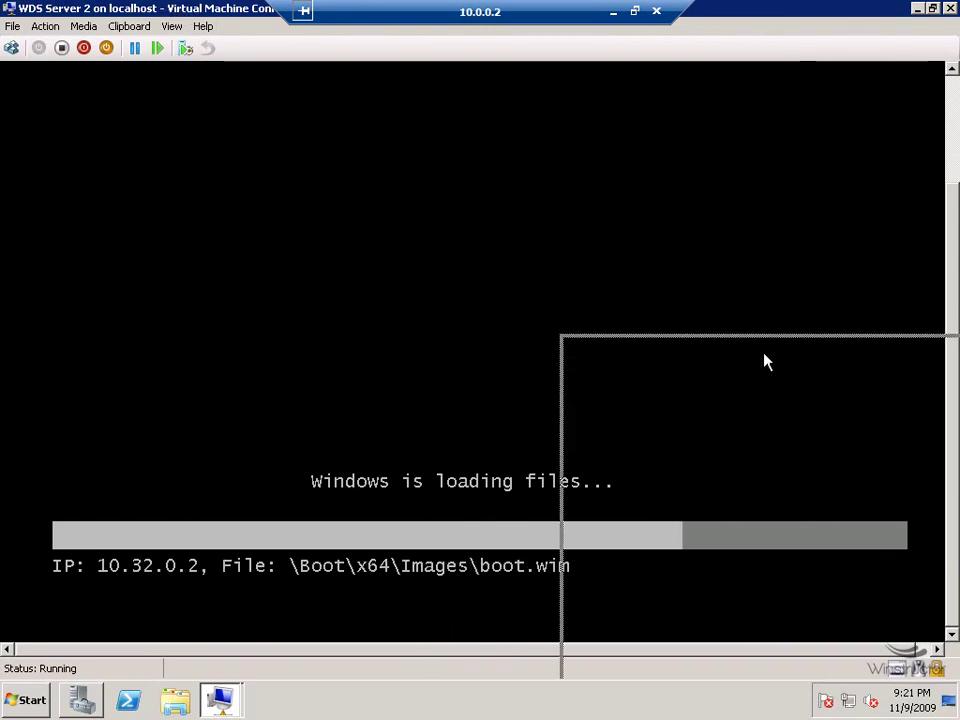
pyautogui.moveTo(758, 358); pyautogui.dragTo(805, 394)
pyautogui.click(213, 17)
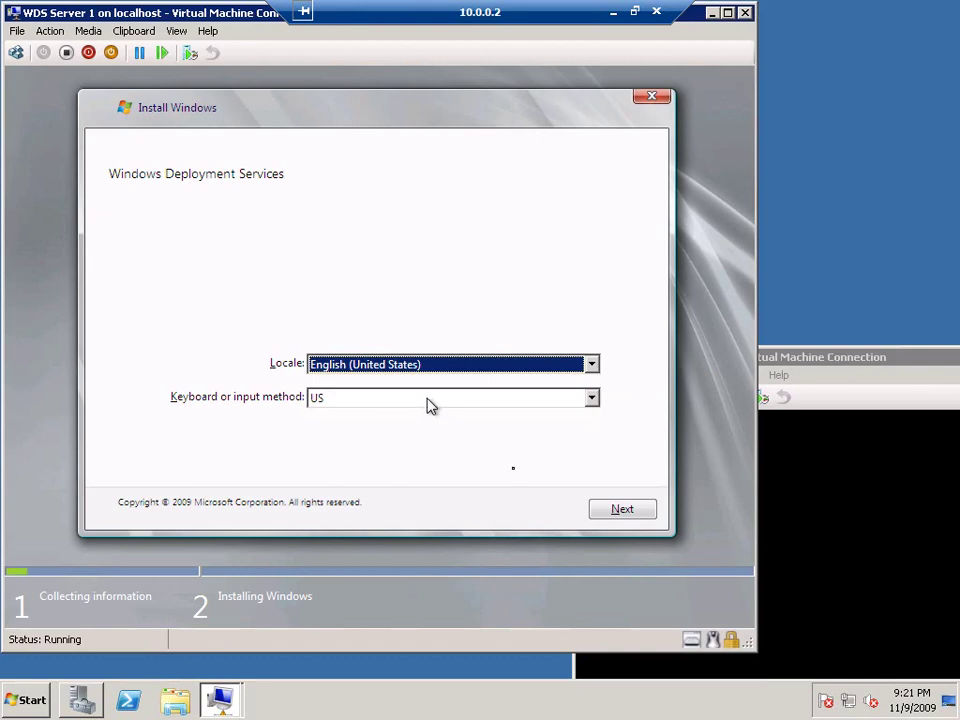
# Accept the English (United States) locale and sign in with the domain administrator account and password.
pyautogui.click(624, 518)
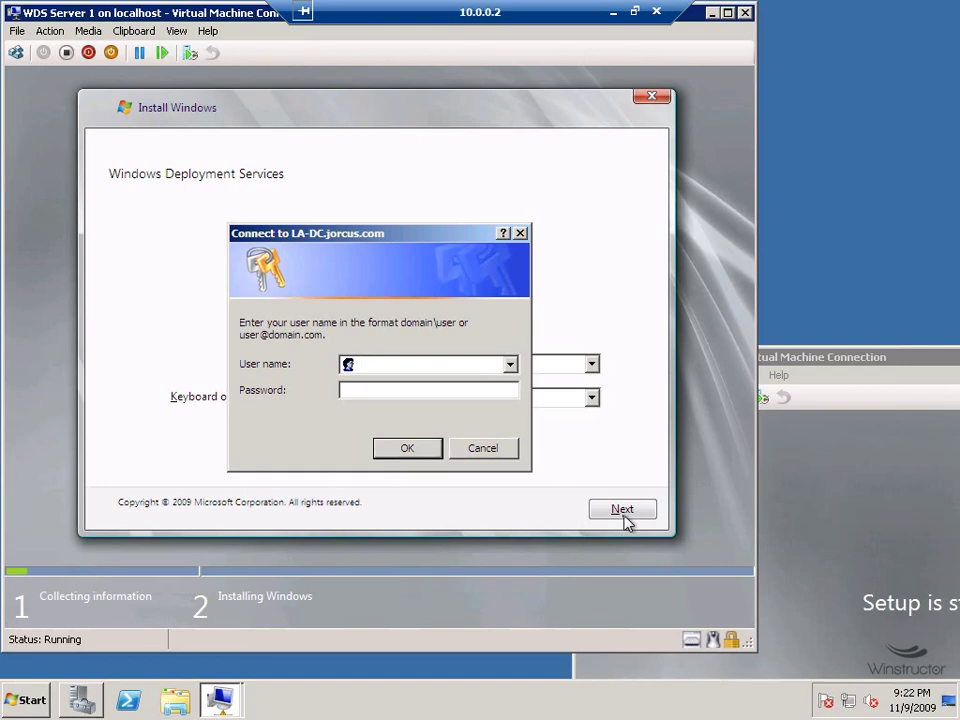
pyautogui.write('jorcus\\administrat')
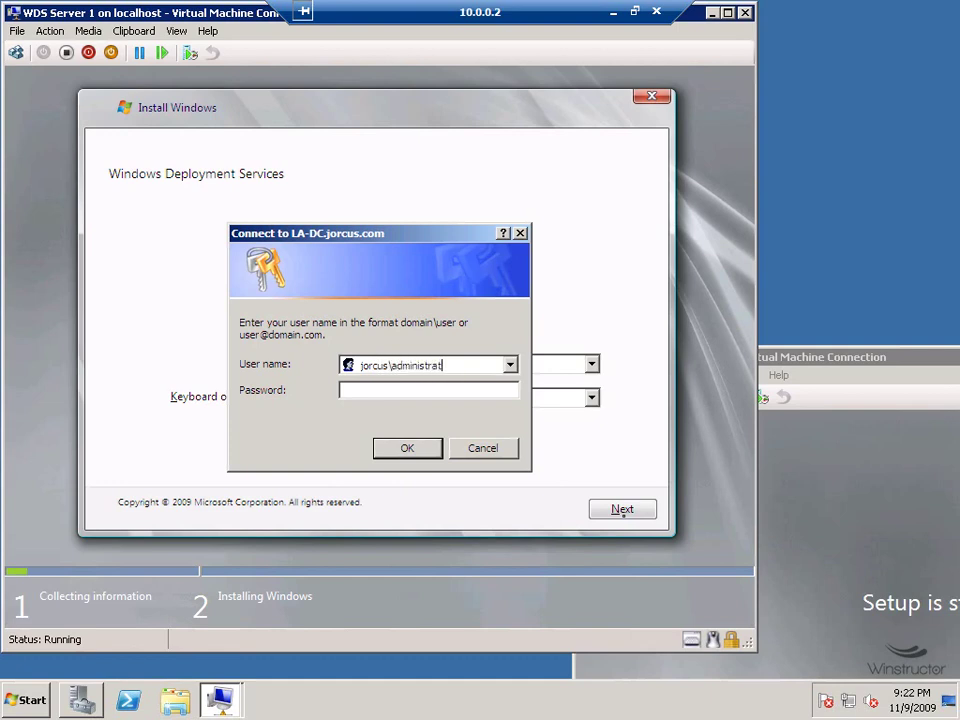
pyautogui.write('or')
pyautogui.press('Tab')
pyautogui.write('P@ssw0rd')
pyautogui.press('Return')
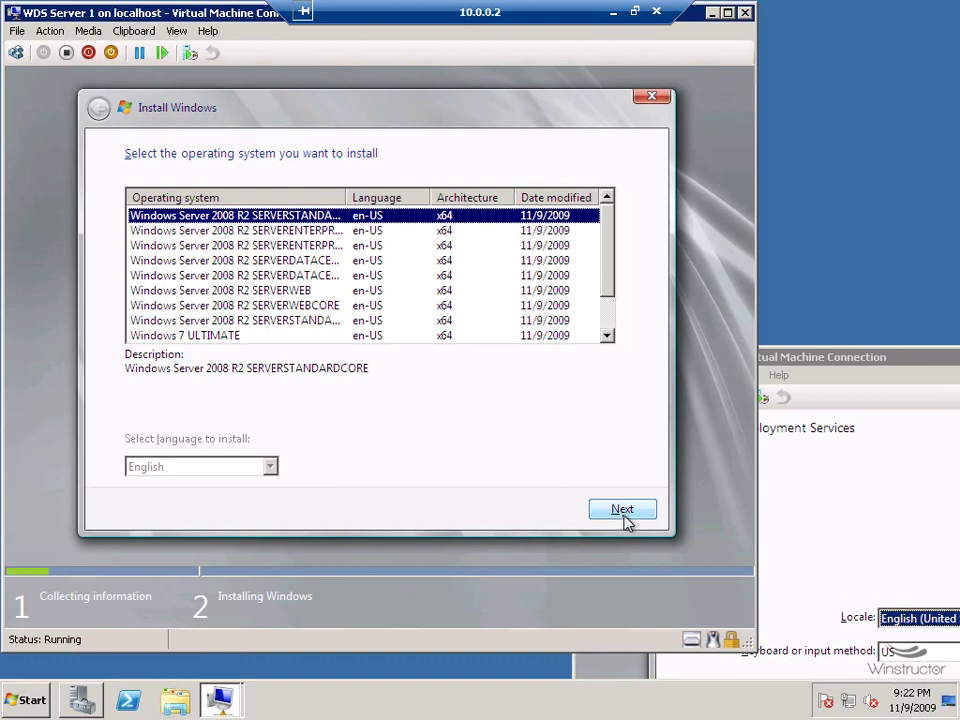
# Choose SERVERENTERPRISE, install onto Disk 0 unallocated space, then bring WDS Server 2's window forward.
pyautogui.click(324, 232)
pyautogui.moveTo(345, 198); pyautogui.dragTo(457, 200)
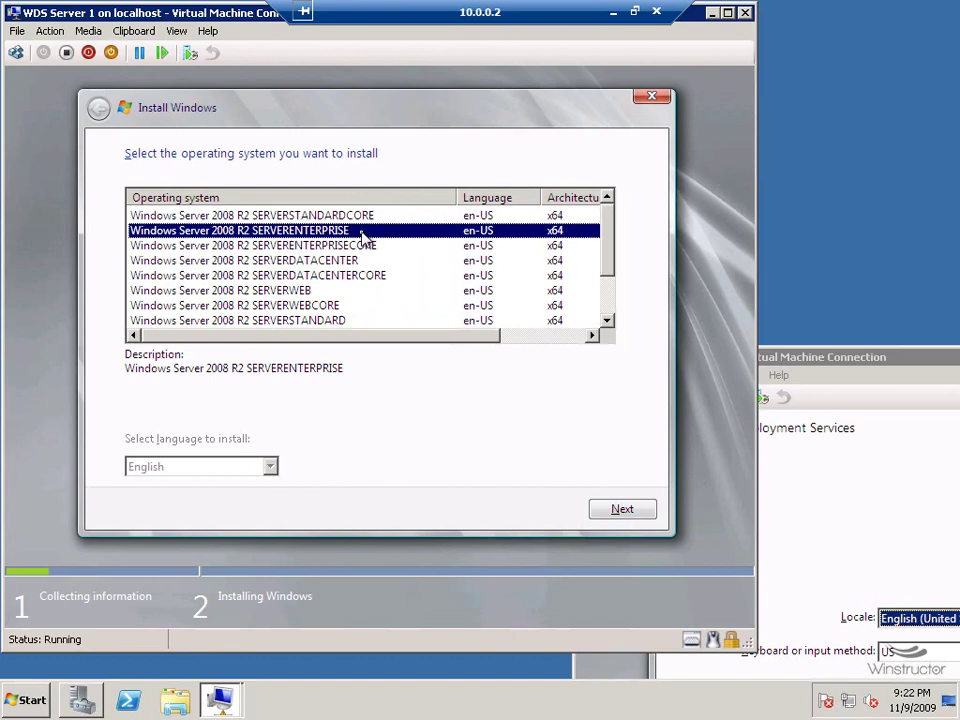
pyautogui.click(612, 512)
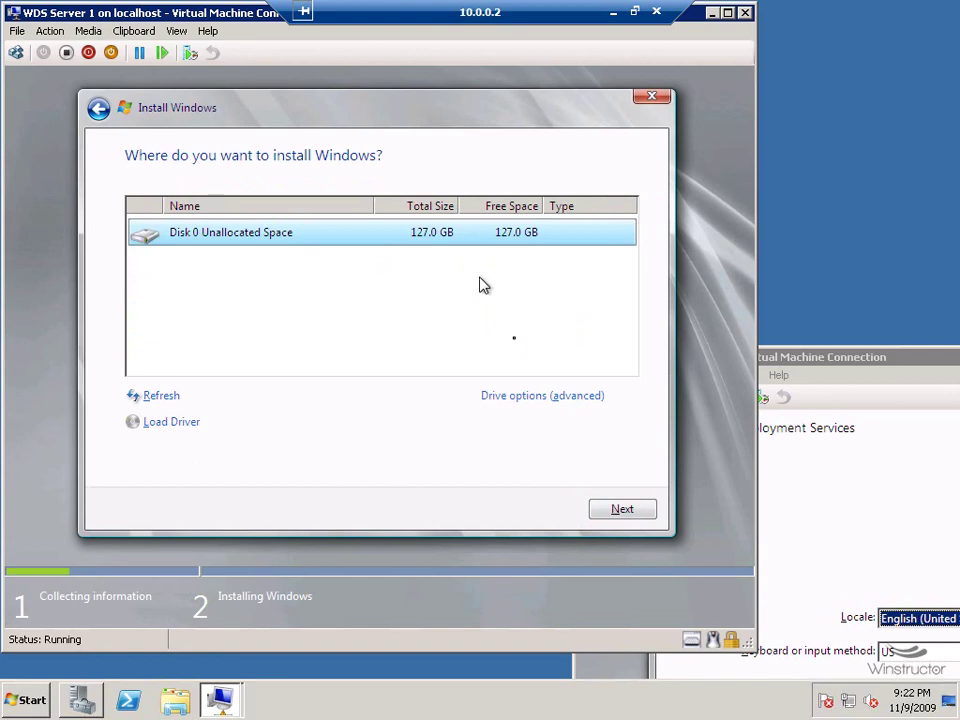
pyautogui.click(621, 518)
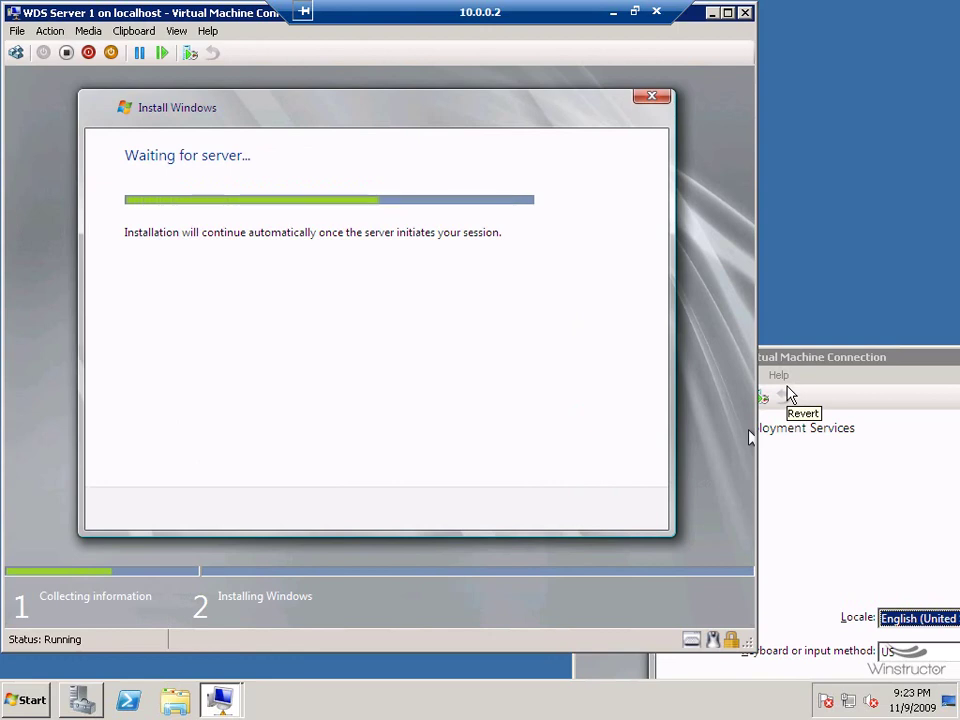
pyautogui.moveTo(810, 368); pyautogui.dragTo(332, 75)
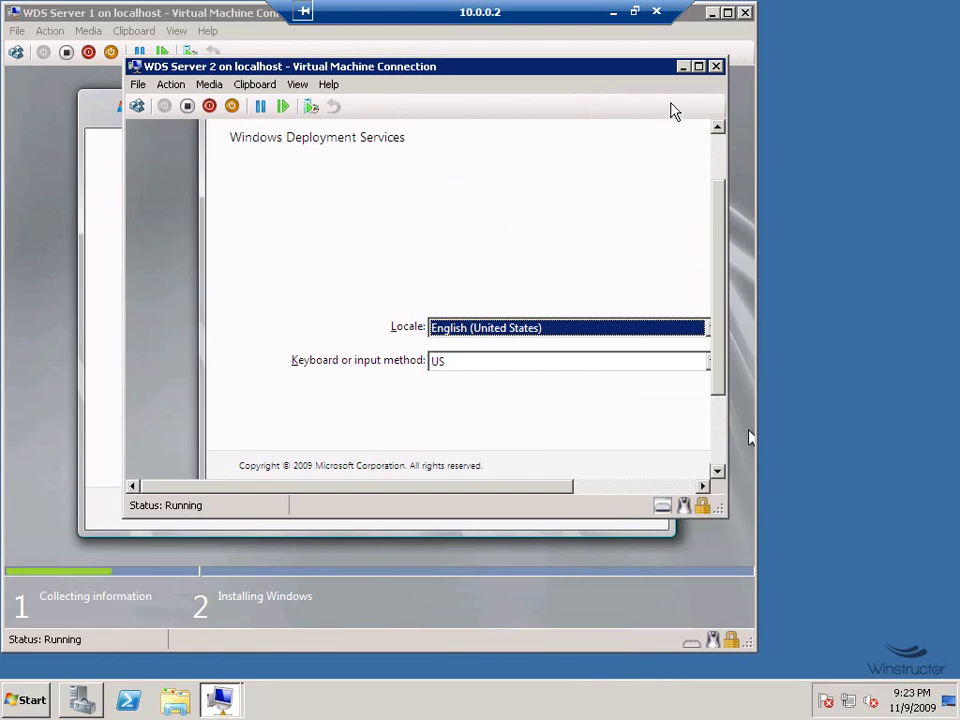
# Maximize WDS Server 2's window, accept the locale, and sign in with domain administrator credentials.
pyautogui.click(698, 66)
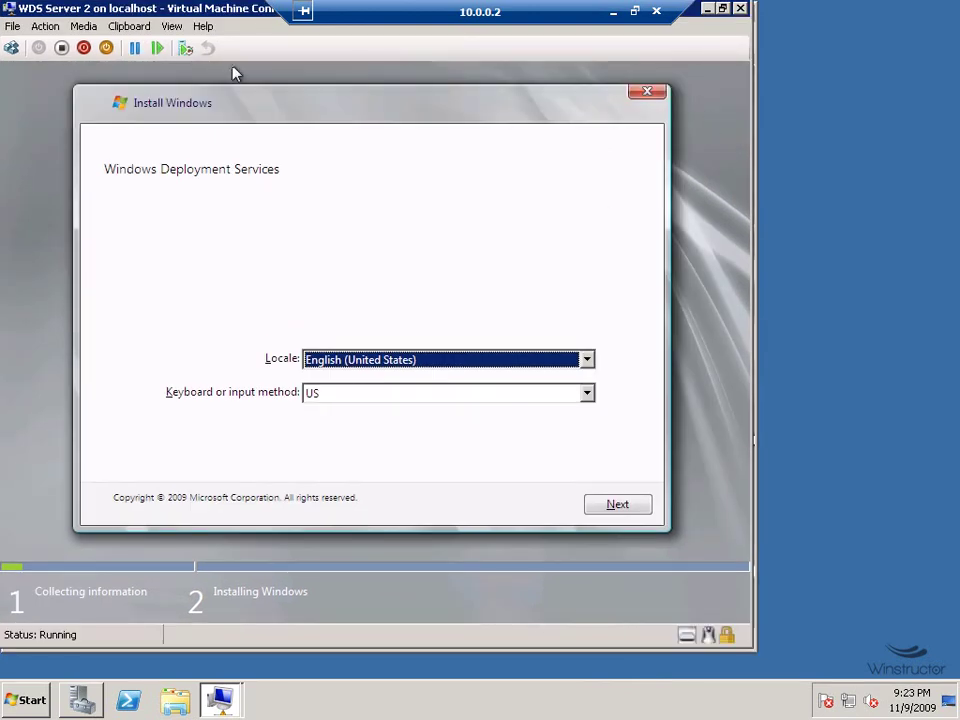
pyautogui.click(615, 508)
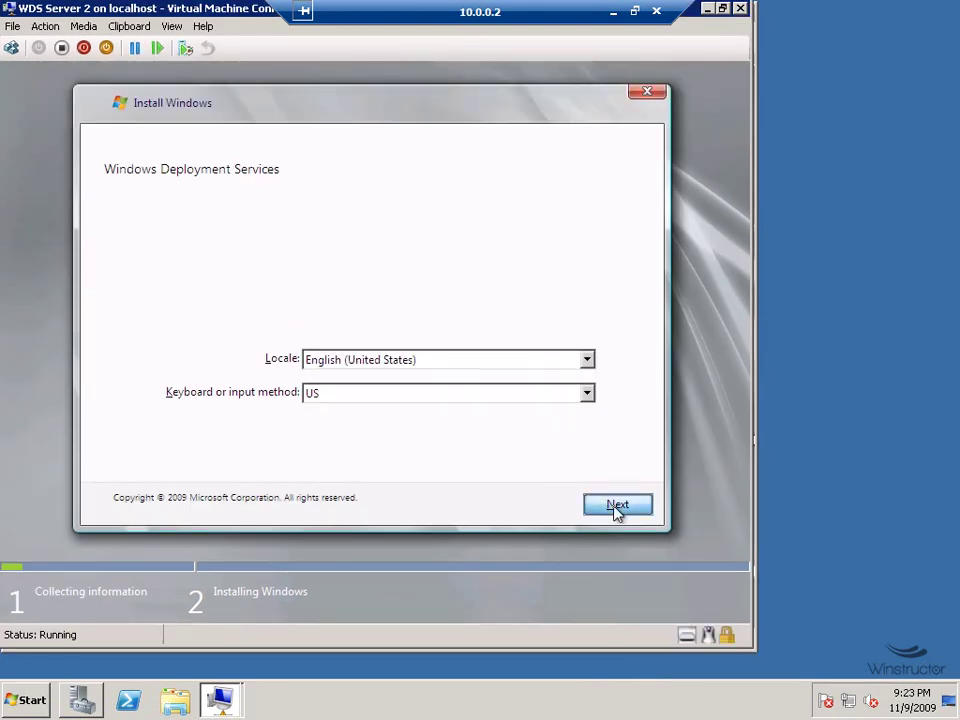
pyautogui.write('jorcus\\administrator')
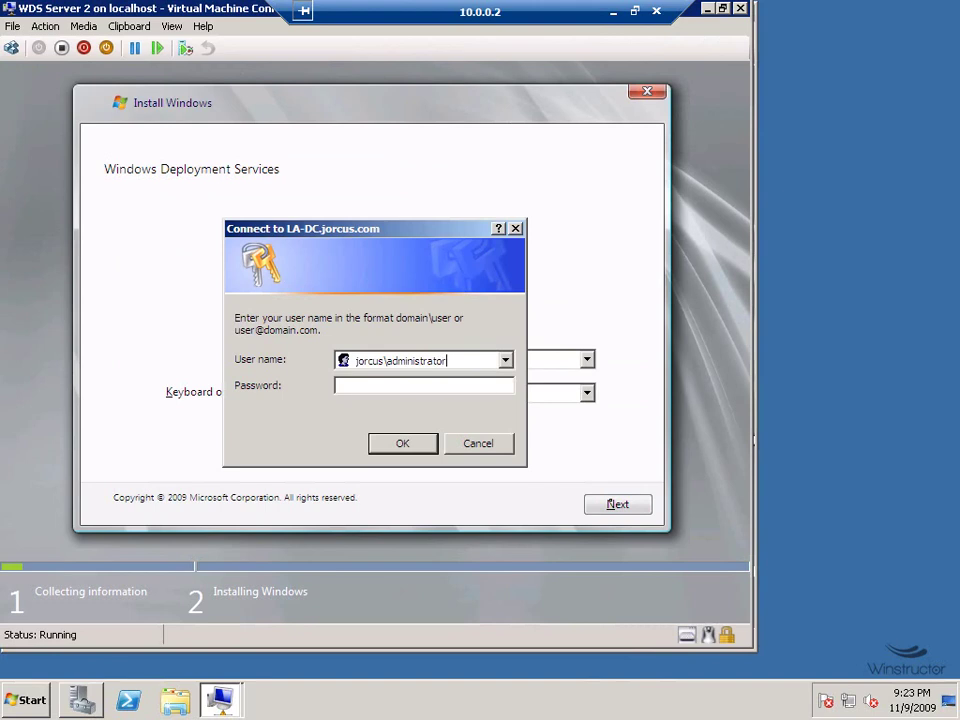
pyautogui.press('Tab')
pyautogui.write('Pa$$w0rd')
pyautogui.press('Return')
# Choose the Windows Server 2008 R2 SERVERENTERPRISE image, reach disk selection, and minimize the window.
pyautogui.click(617, 505)
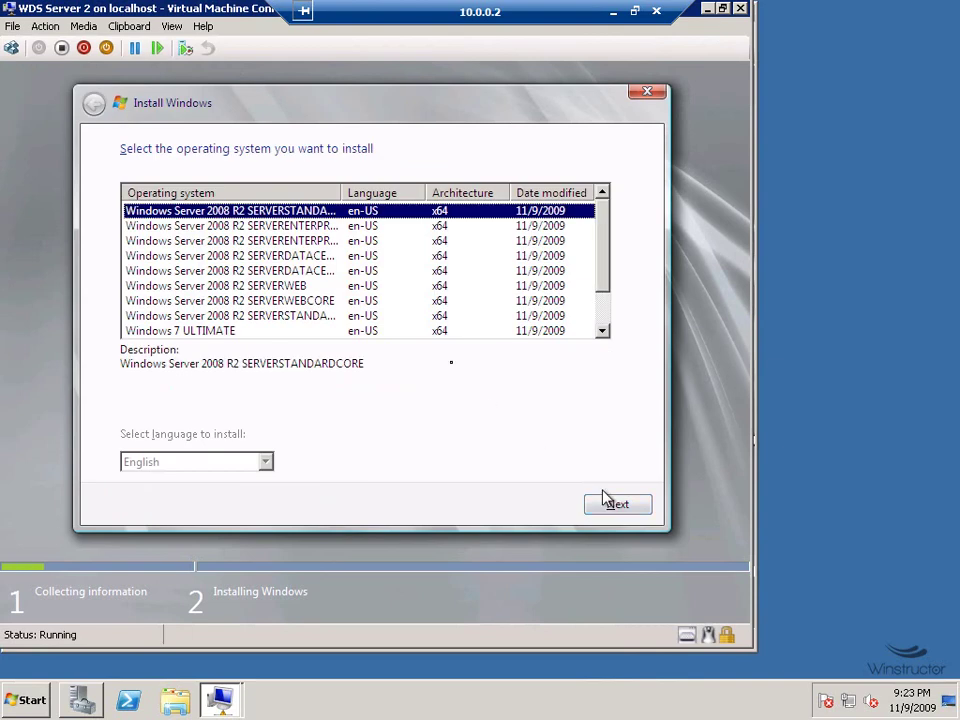
pyautogui.click(325, 228)
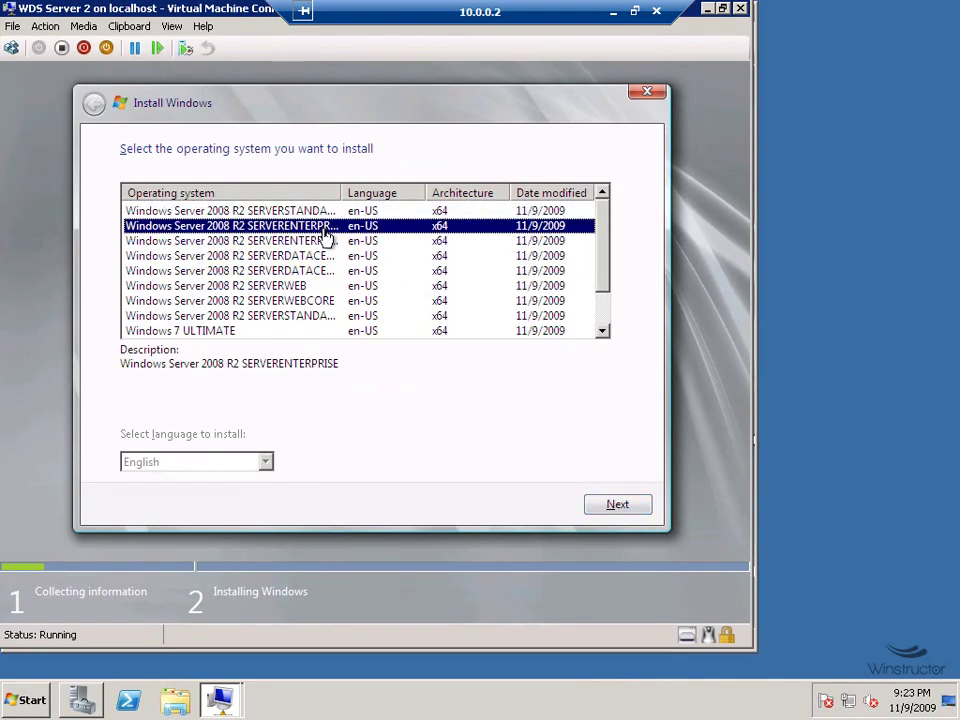
pyautogui.click(639, 505)
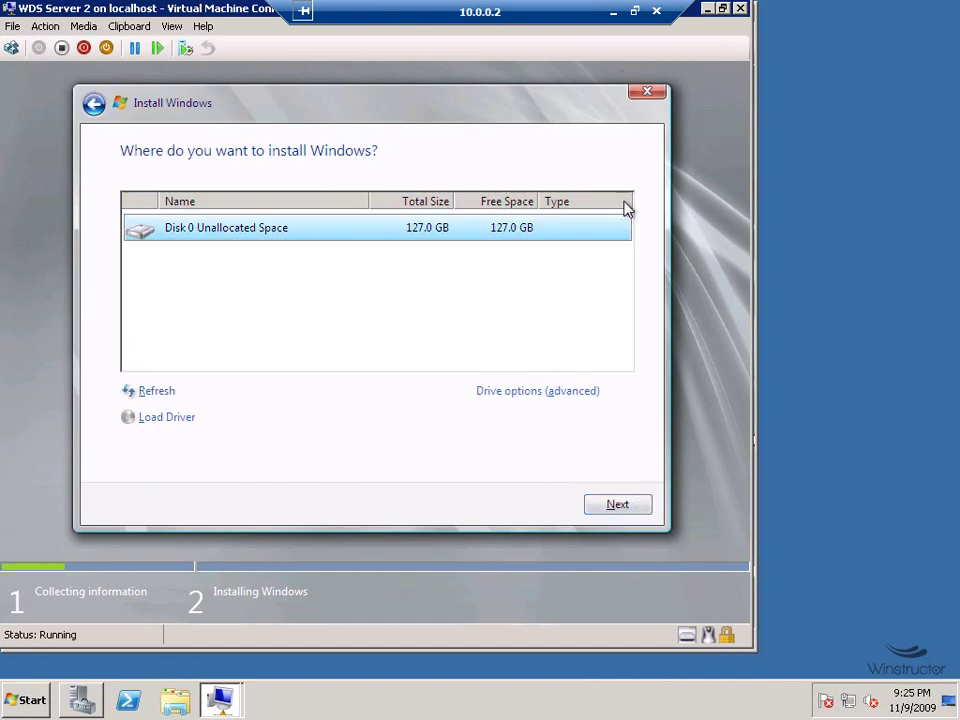
pyautogui.click(613, 12)
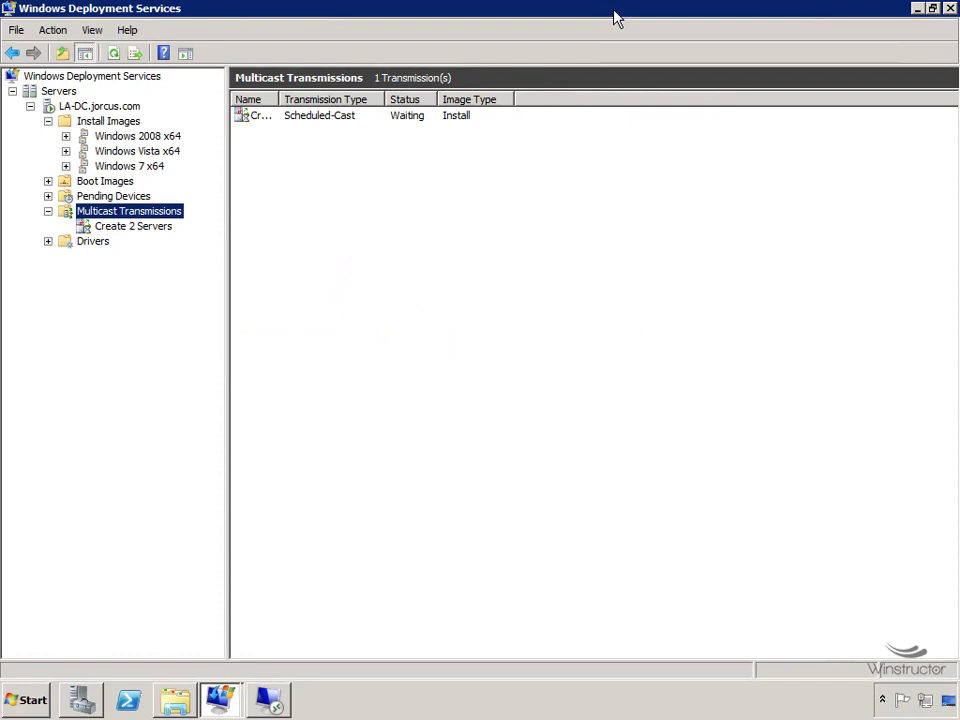
# Refresh Create 2 Servers to show waiting client 10.32.0.92, then return to the WDS Server 2 VM.
pyautogui.moveTo(279, 100); pyautogui.dragTo(389, 100)
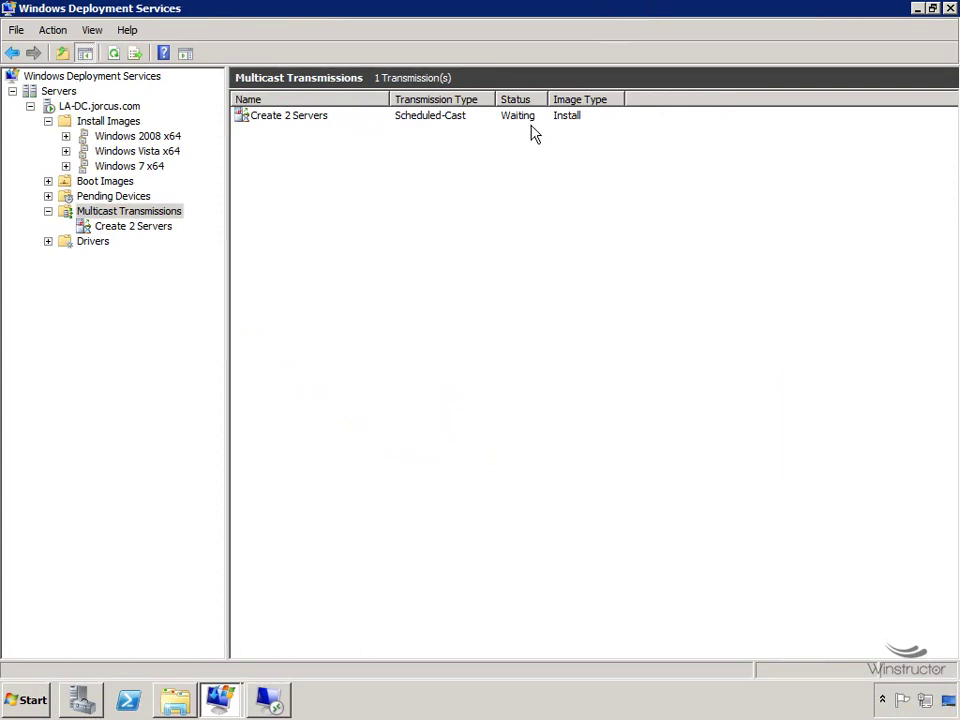
pyautogui.click(132, 230)
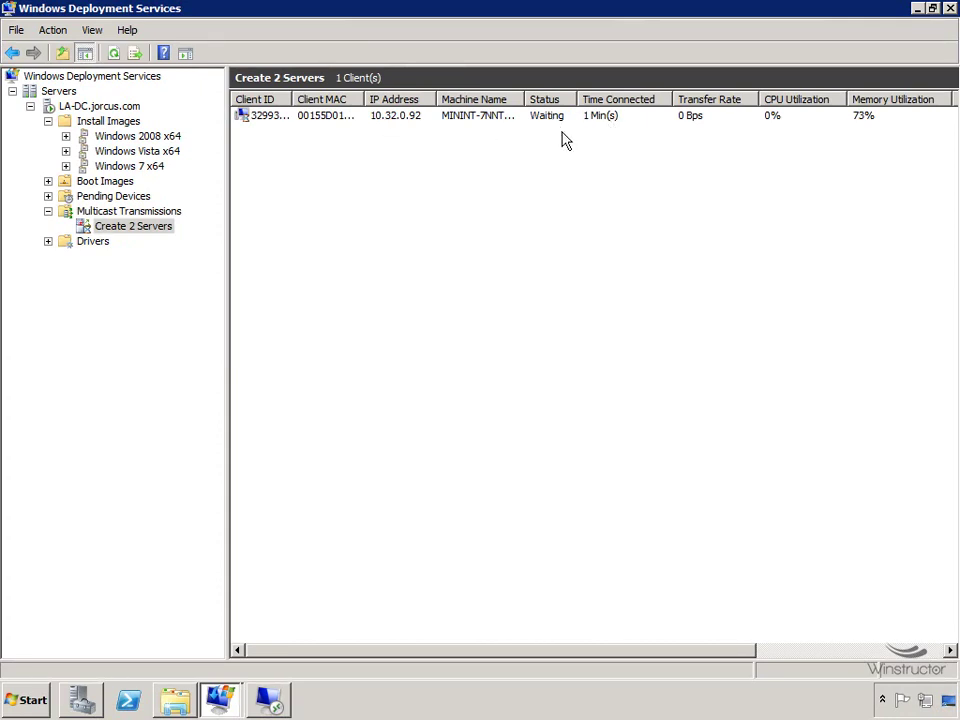
pyautogui.click(114, 53)
pyautogui.click(549, 118)
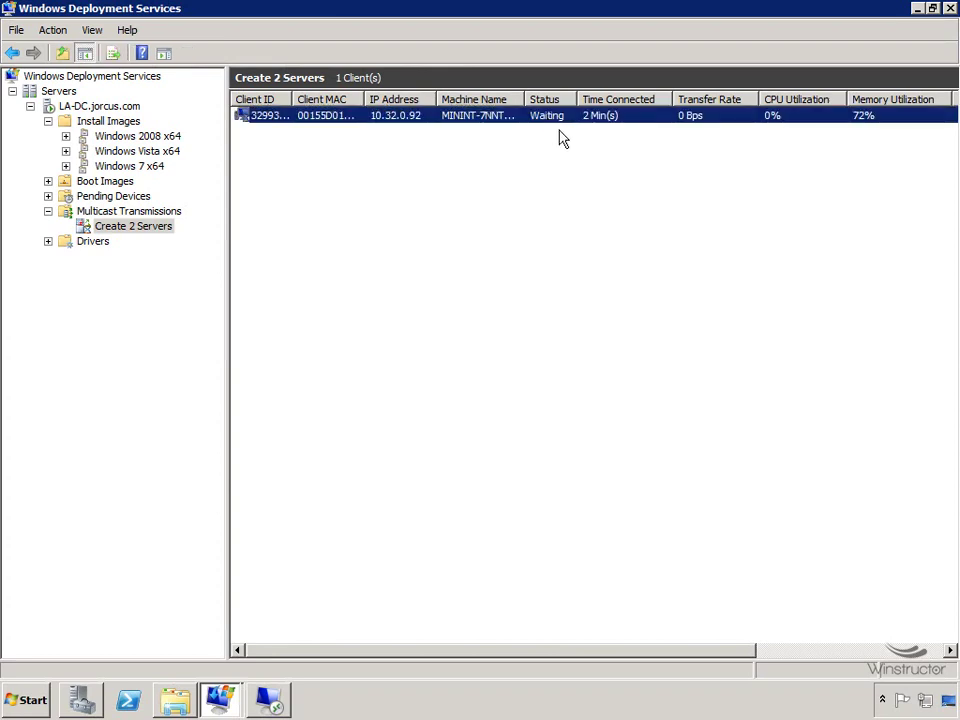
pyautogui.click(268, 700)
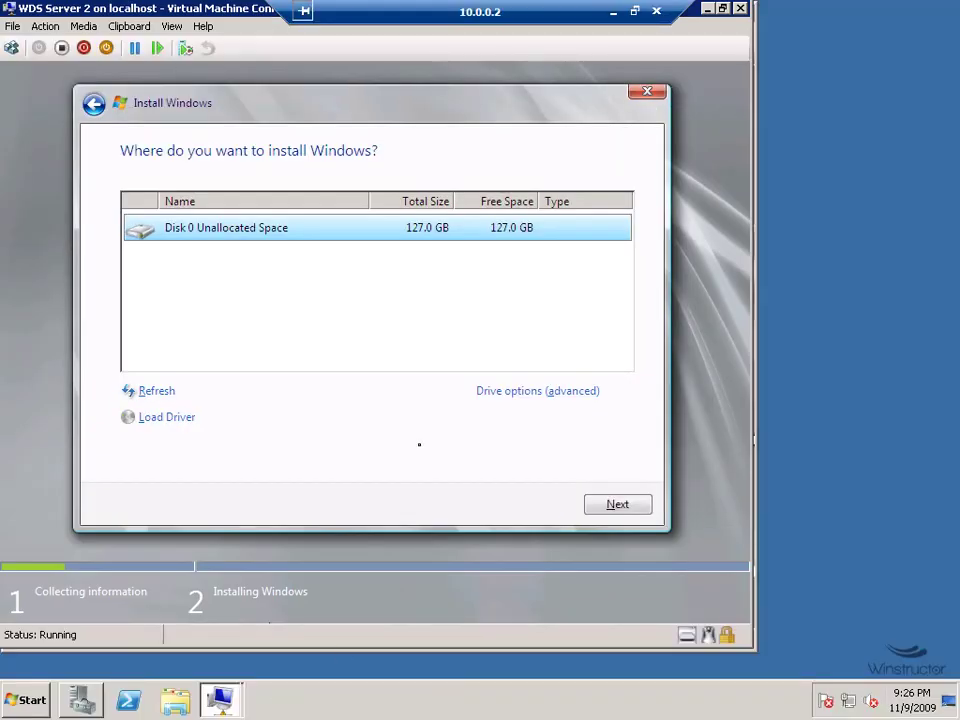
# Install onto Server 2's unallocated disk, confirm Server 1 is copying files, then minimize it.
pyautogui.click(617, 504)
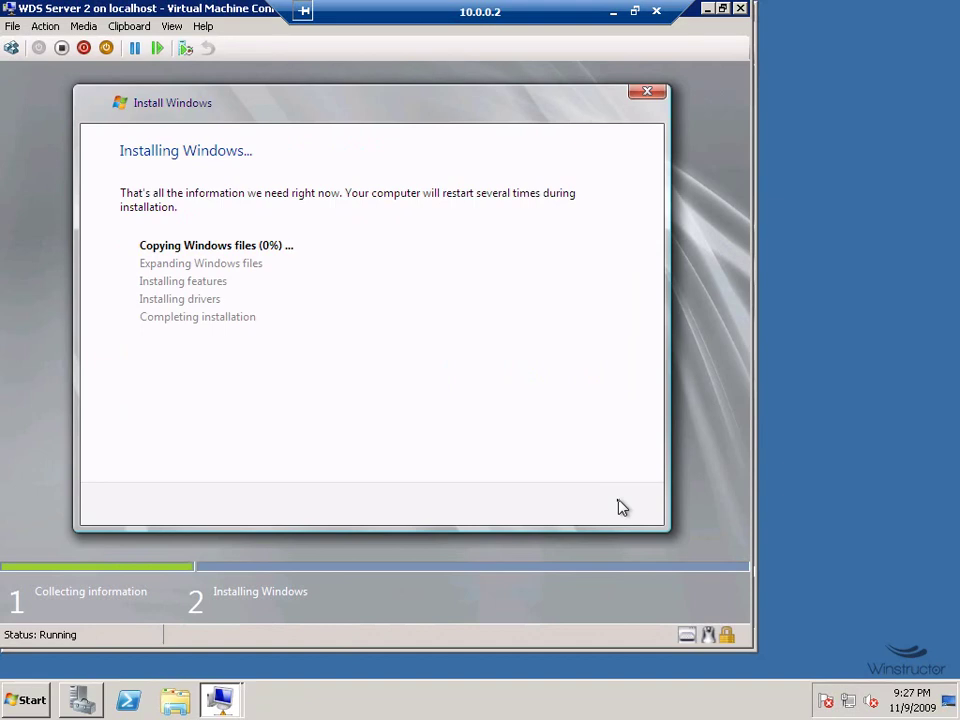
pyautogui.click(222, 702)
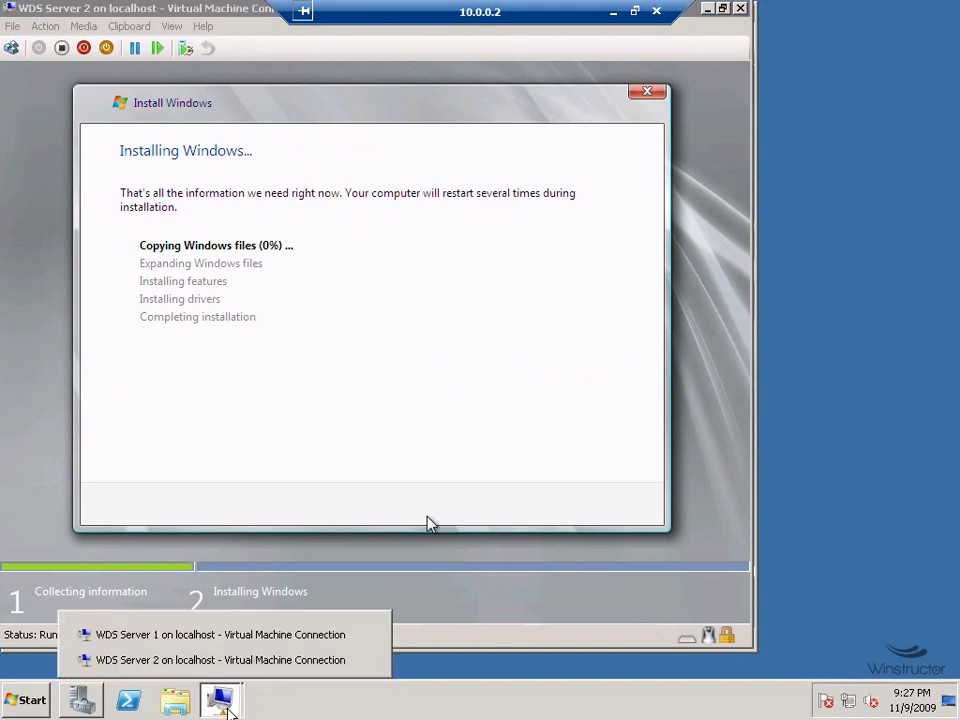
pyautogui.click(231, 643)
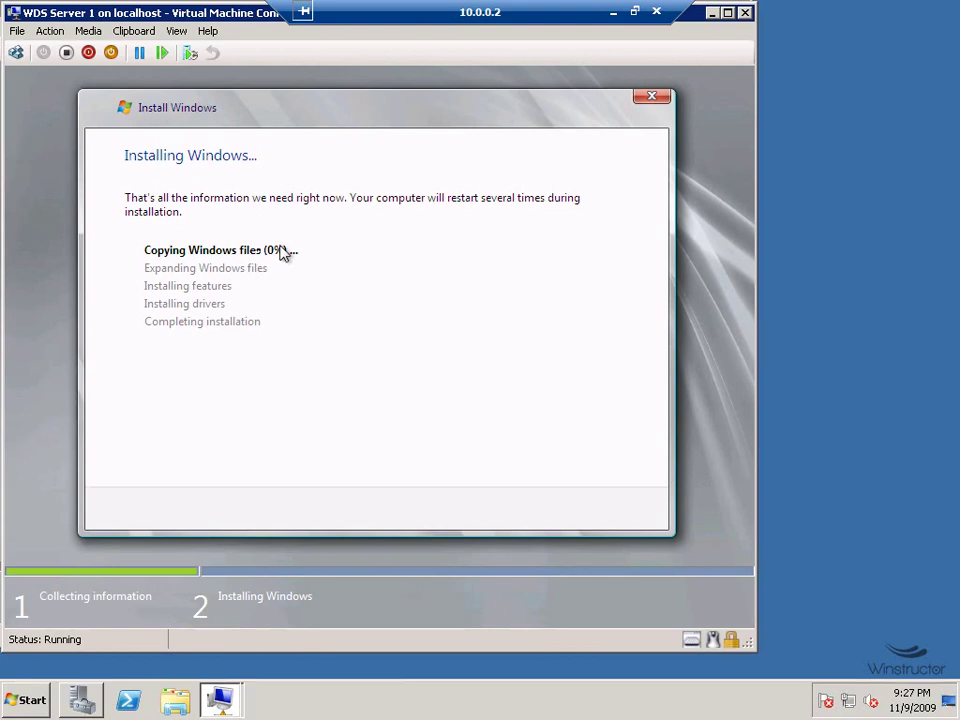
pyautogui.click(615, 13)
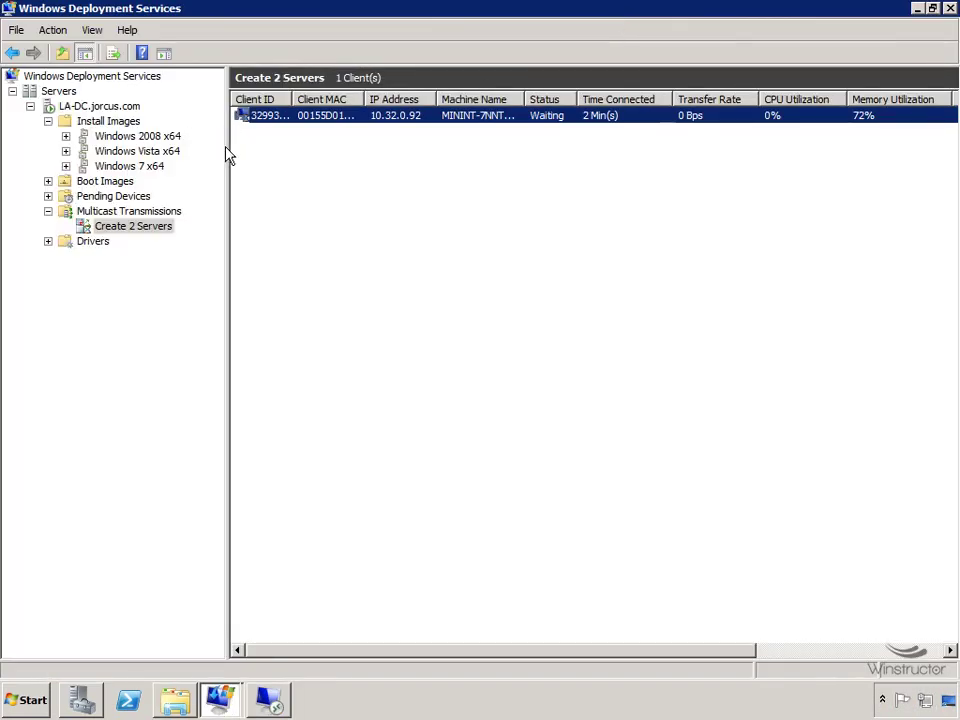
# Refresh the Create 2 Servers client list so both clients show receiving at 145 KBps.
pyautogui.click(147, 230)
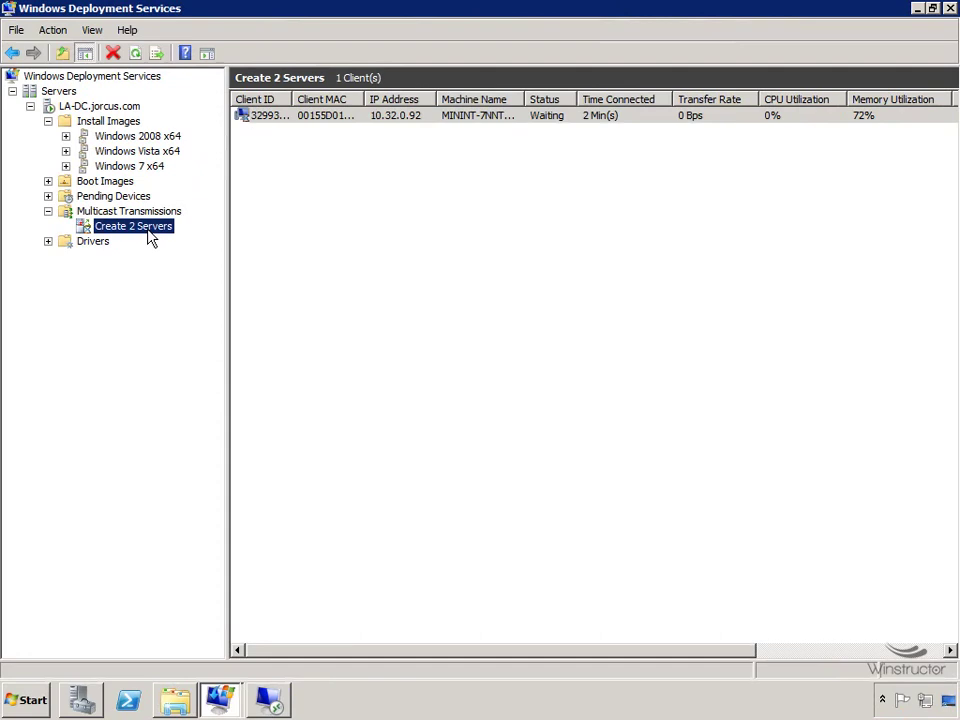
pyautogui.click(136, 55)
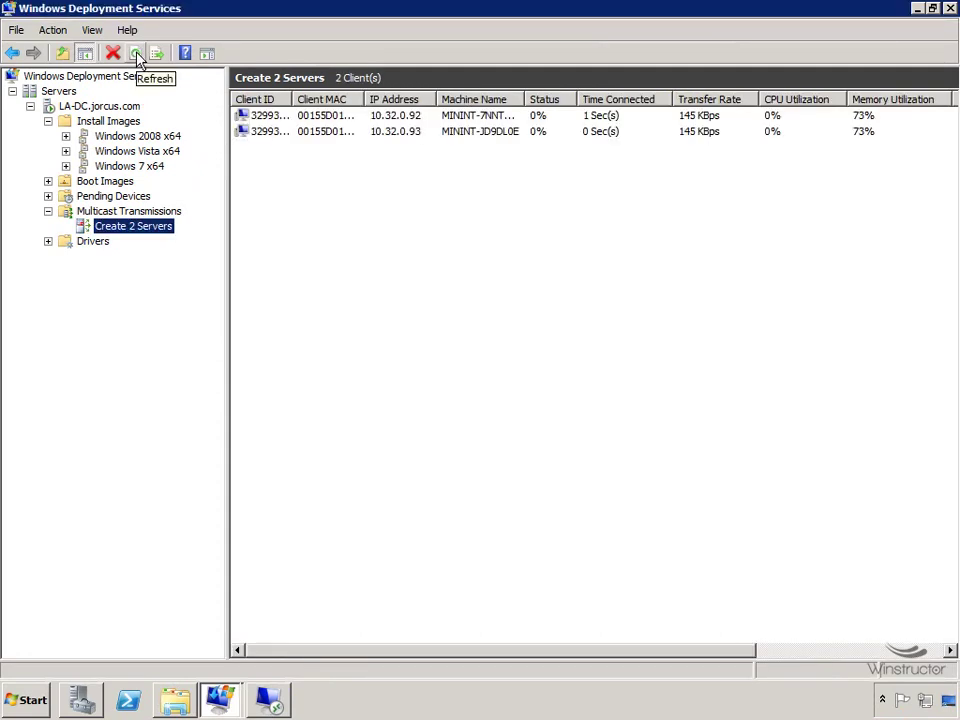
pyautogui.moveTo(528, 99); pyautogui.dragTo(556, 156)
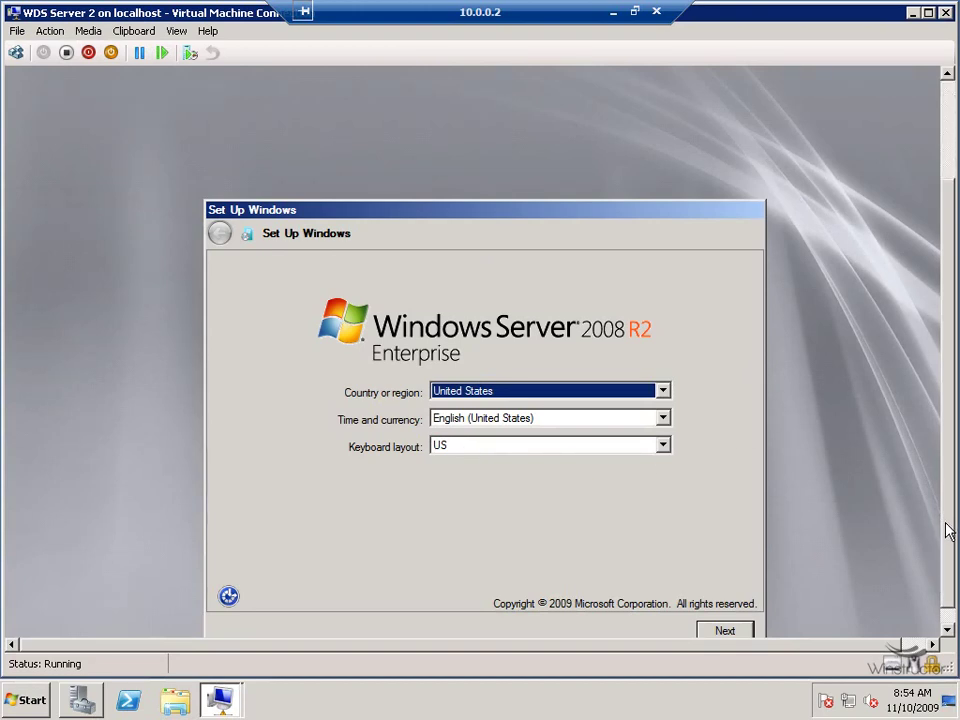
# Accept the regional settings and license terms to start finalizing Windows setup on Server 2.
pyautogui.click(949, 516)
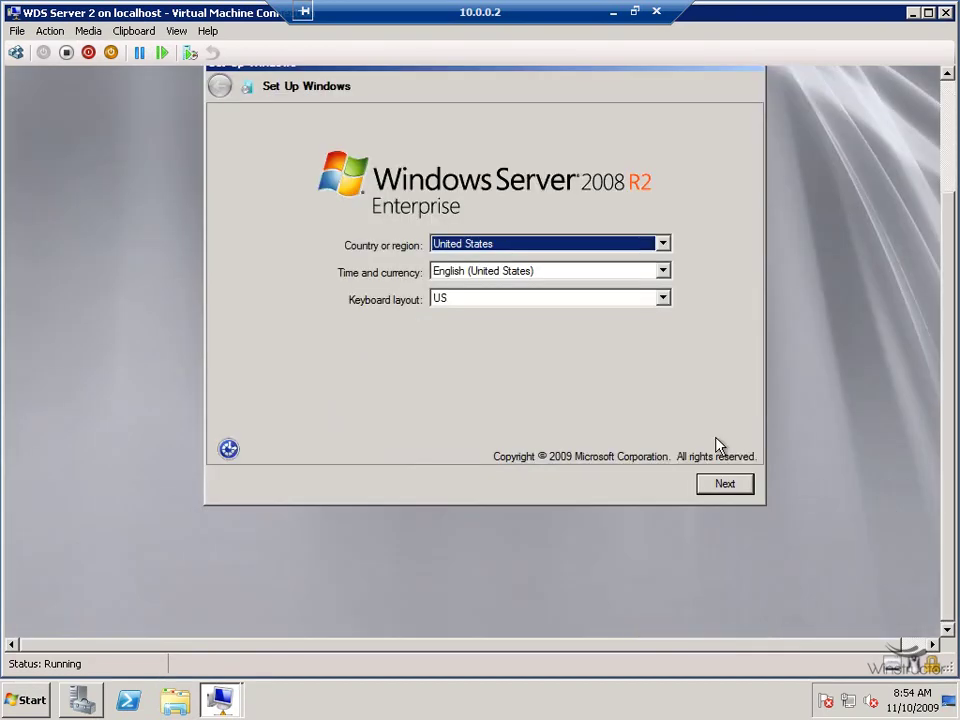
pyautogui.click(723, 487)
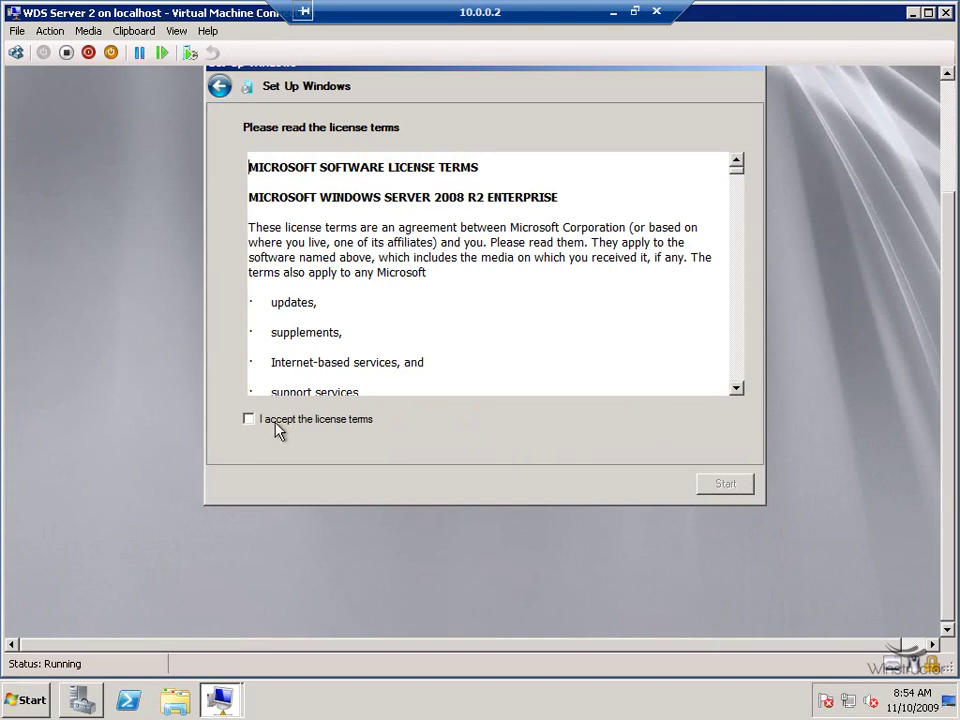
pyautogui.click(320, 420)
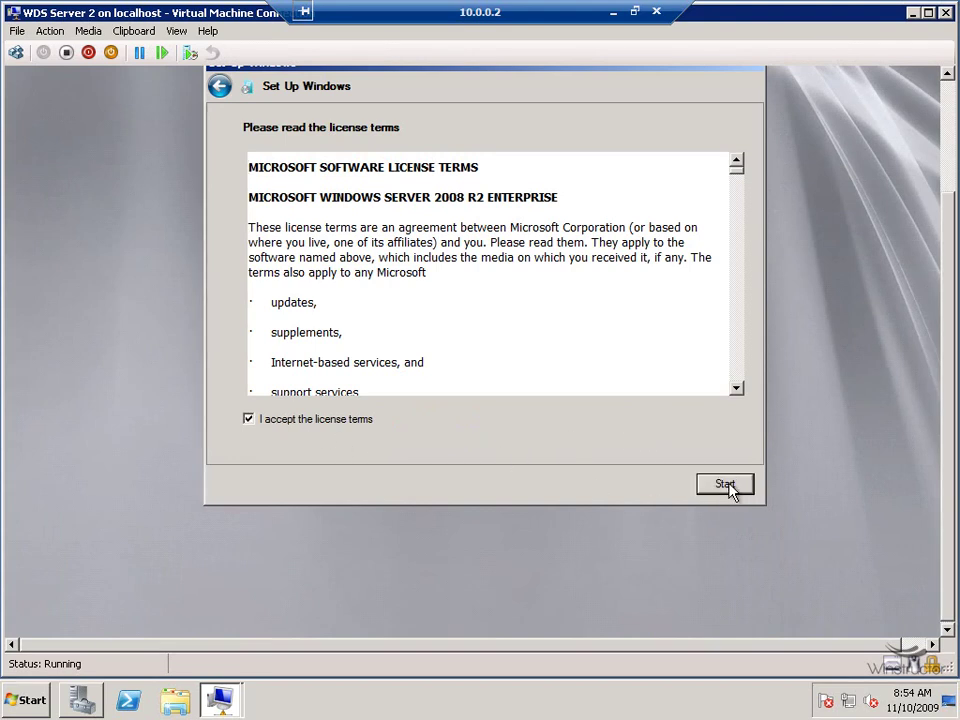
pyautogui.click(727, 487)
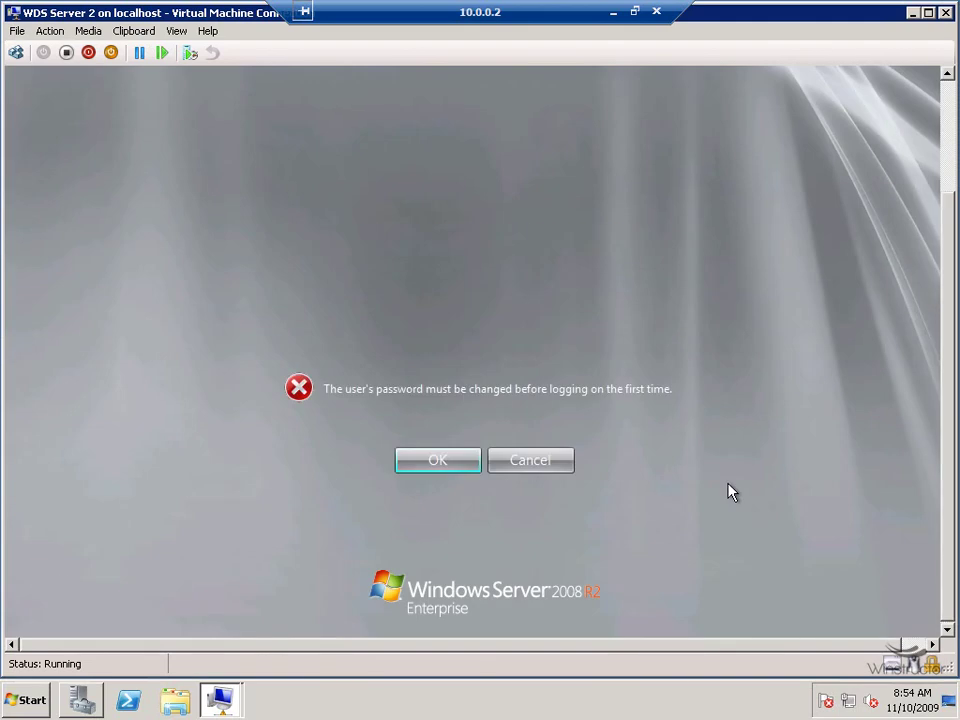
# Set and confirm a new Administrator password, then dismiss the password-changed notice.
pyautogui.click(433, 464)
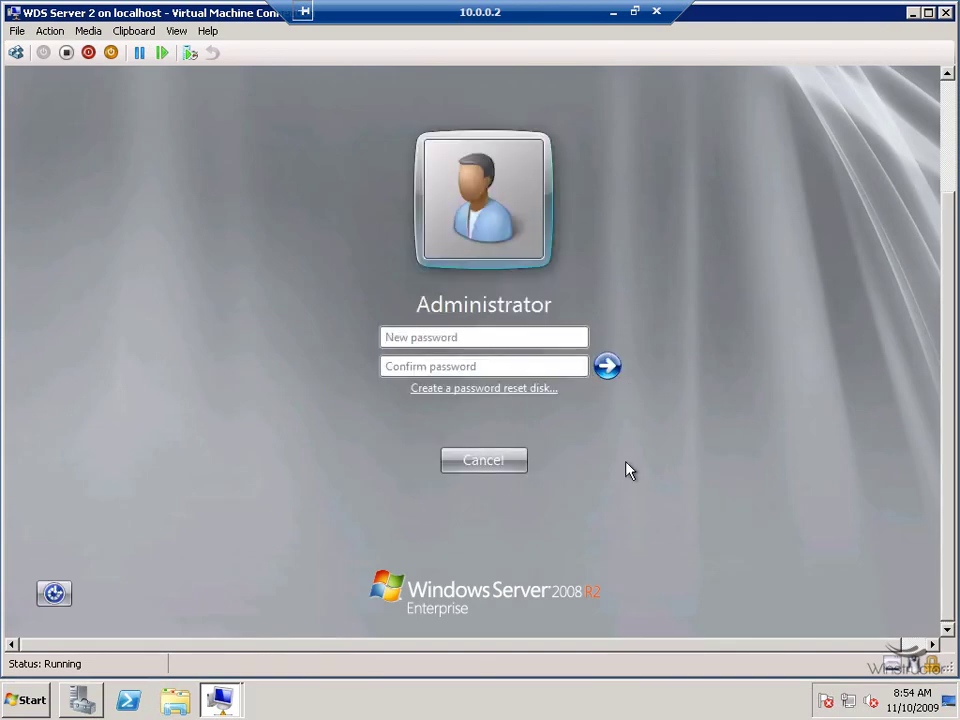
pyautogui.write('P@ssw0rd')
pyautogui.press('Tab')
pyautogui.write('P@ssw0rd')
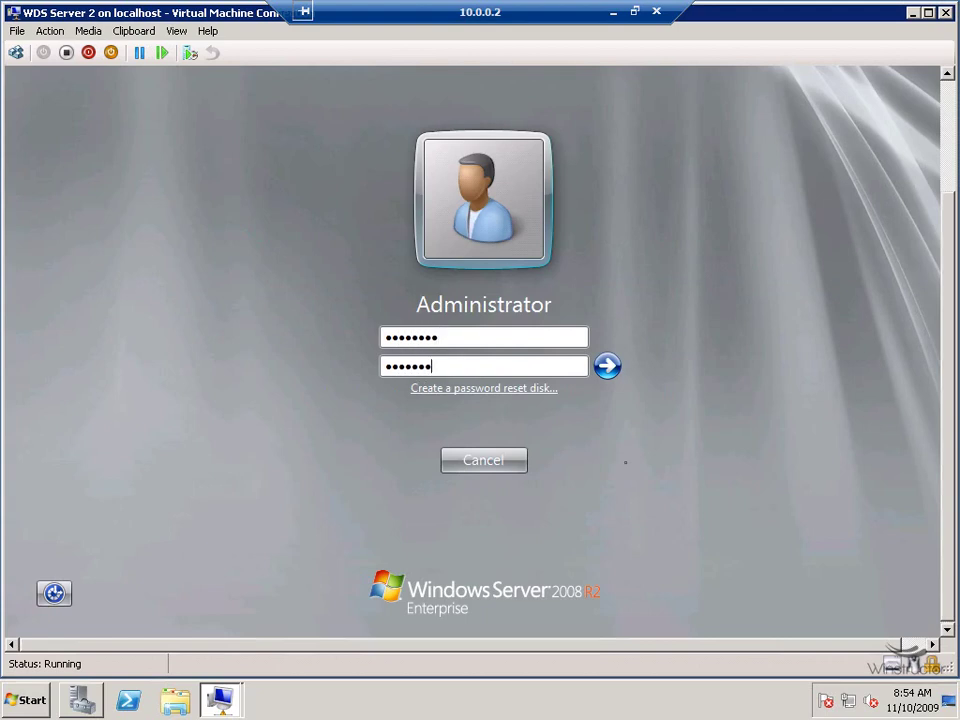
pyautogui.press('Return')
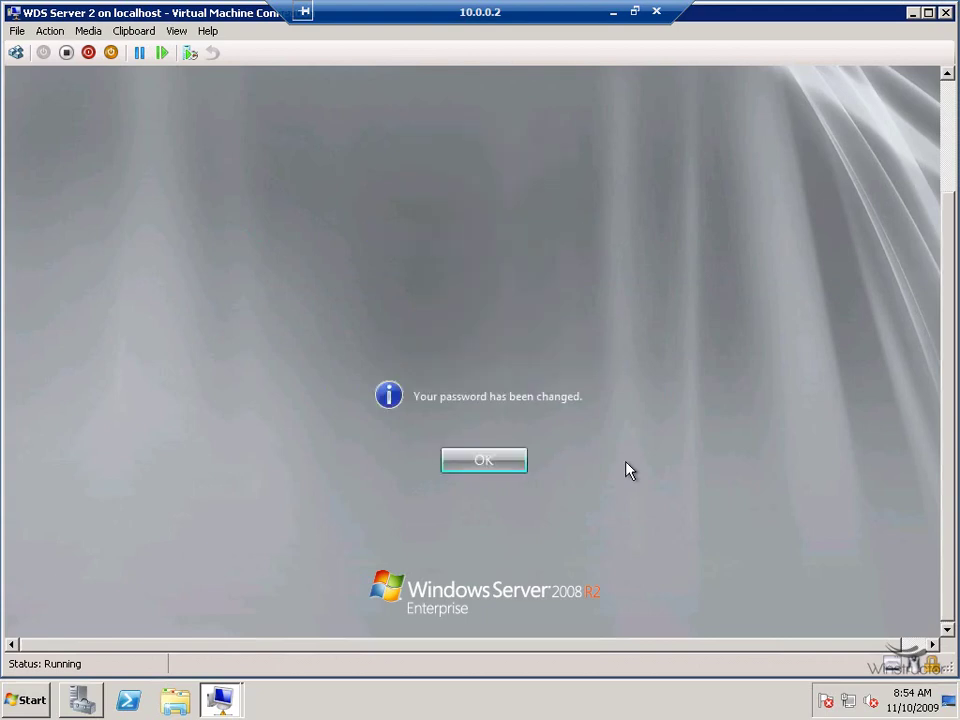
pyautogui.click(506, 459)
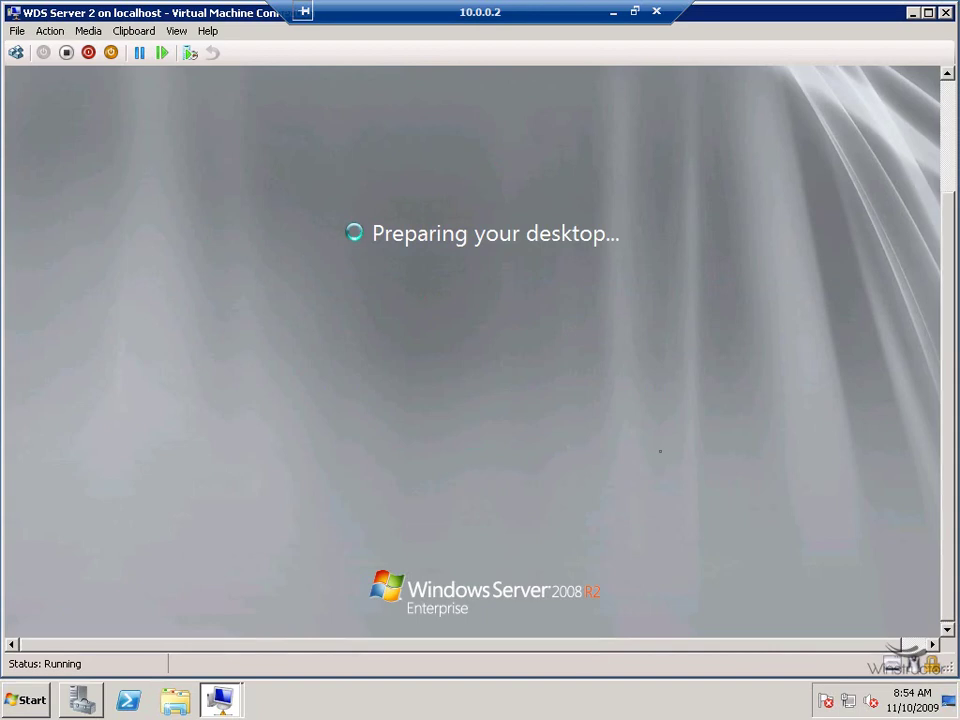
# Minimize the VM and launch Active Directory Users and Computers to view jorcus.com's Computers container.
pyautogui.click(614, 13)
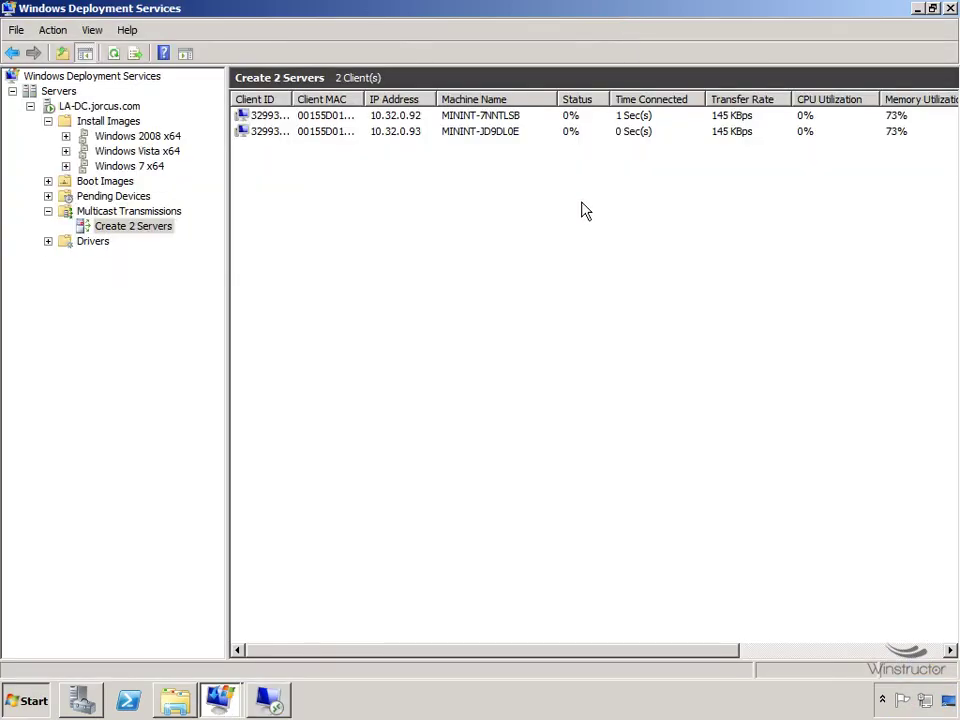
pyautogui.click(35, 703)
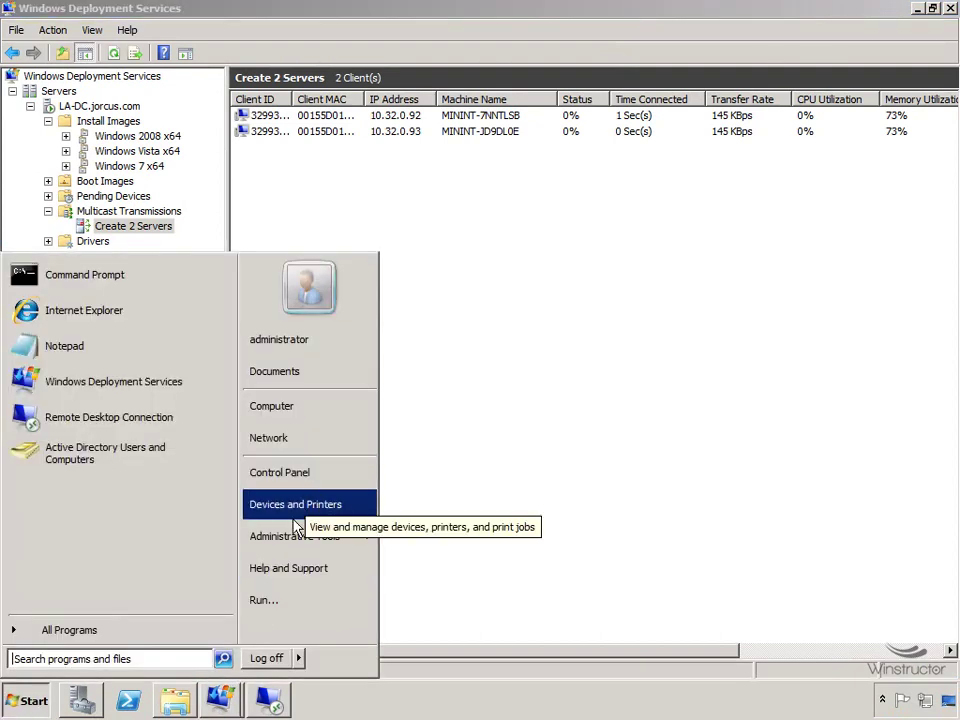
pyautogui.click(100, 453)
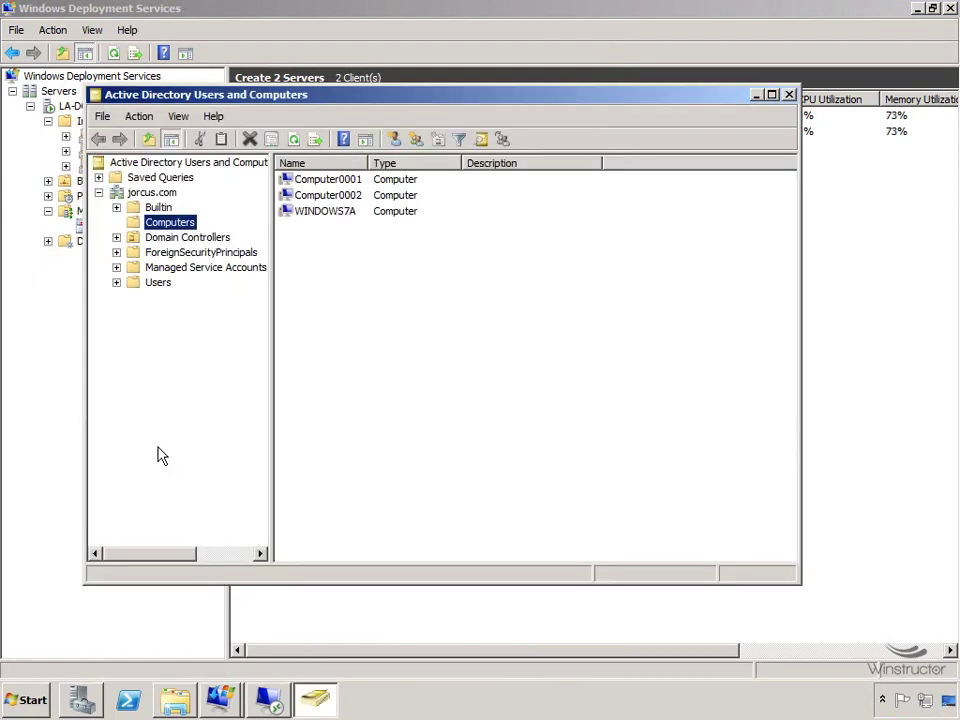